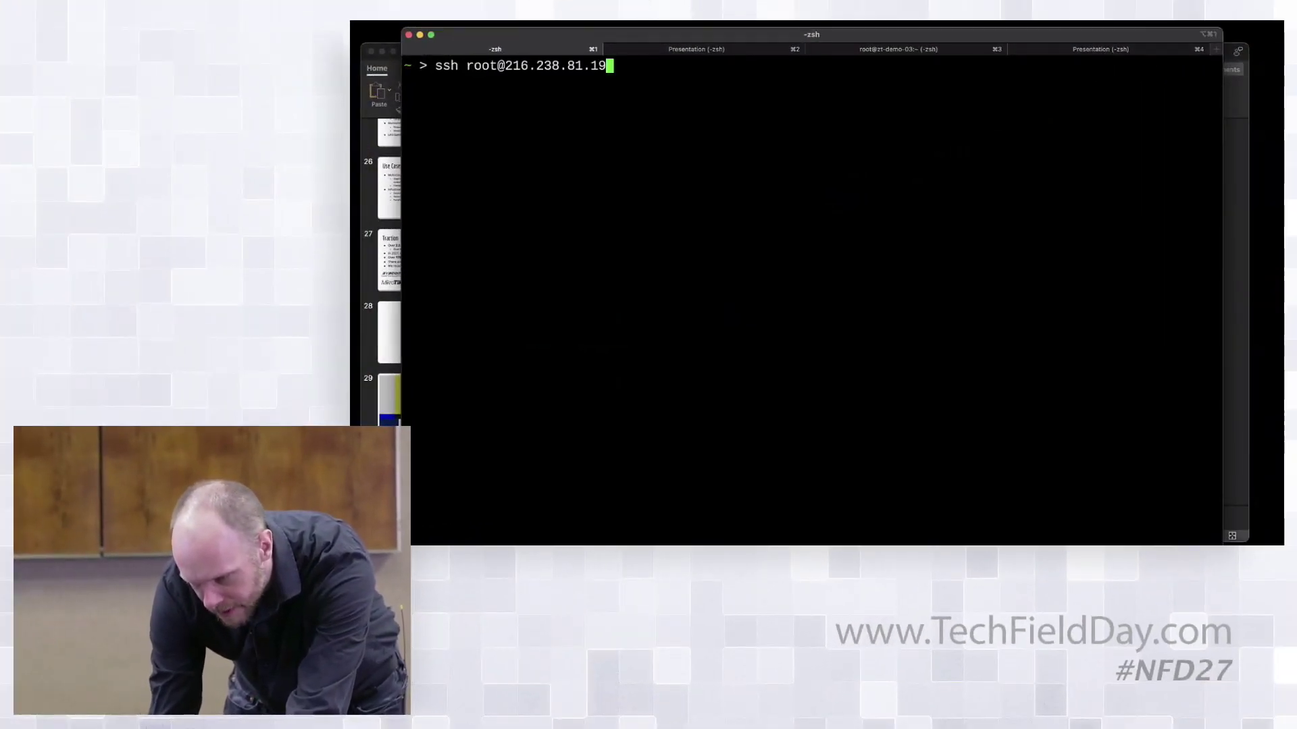
# Step: Rerun the SSH login as root to the demo server at 216.238.81.19
pyautogui.press('Return')
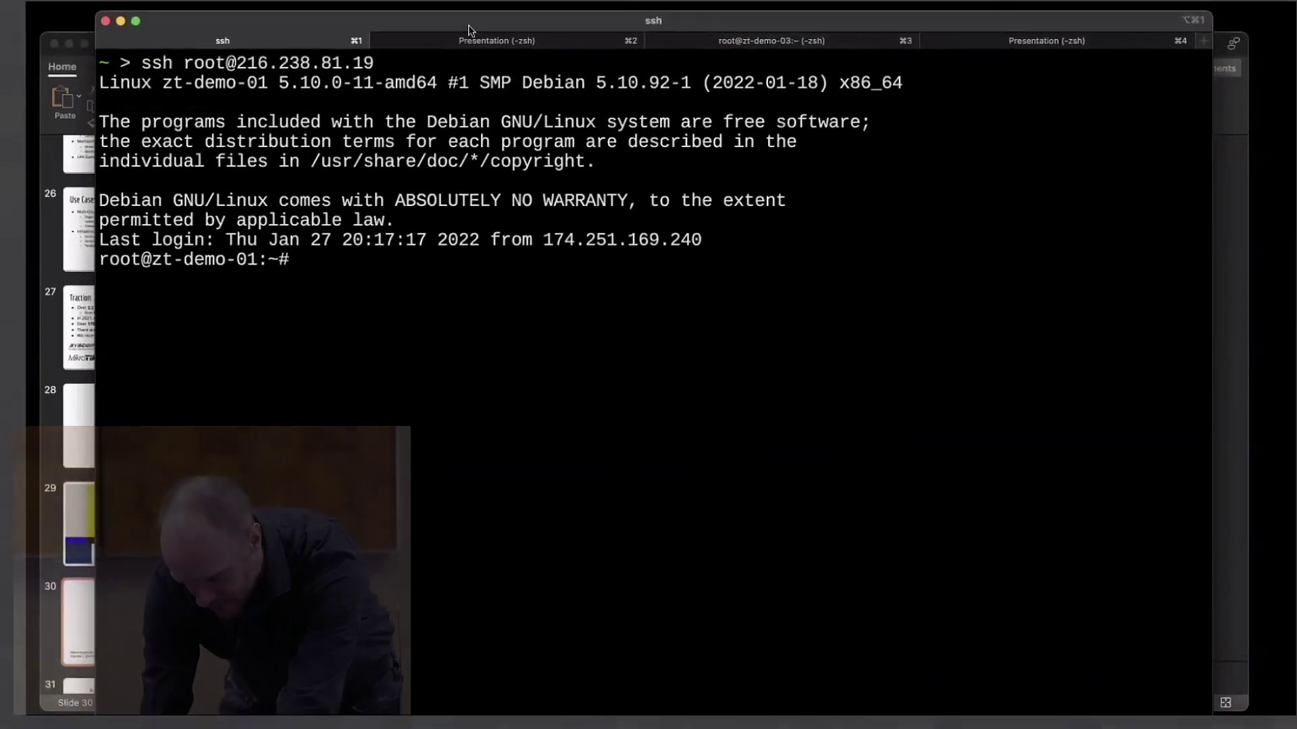
# Step: In tab 2, log in through the shell host to zt-demo-02 as root and clear its console
pyautogui.click(467, 39)
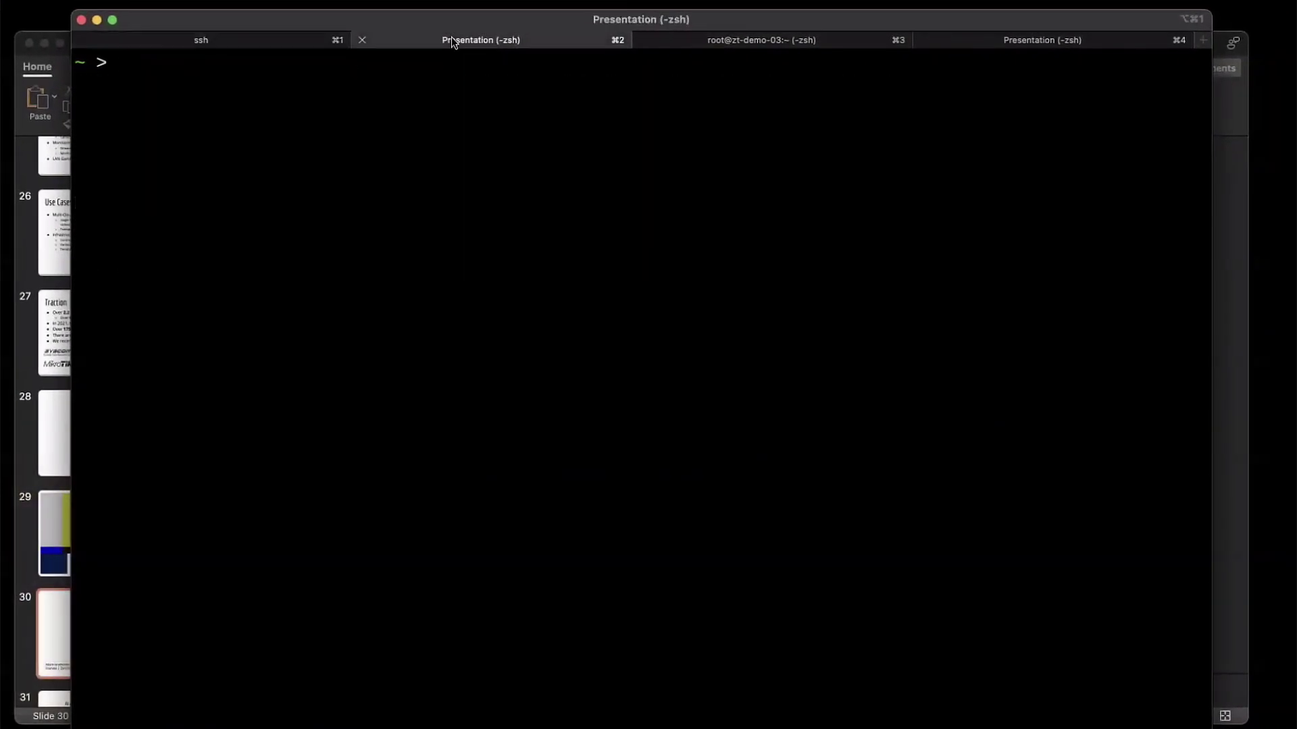
pyautogui.write('clear')
pyautogui.press('Up')
pyautogui.press('Return')
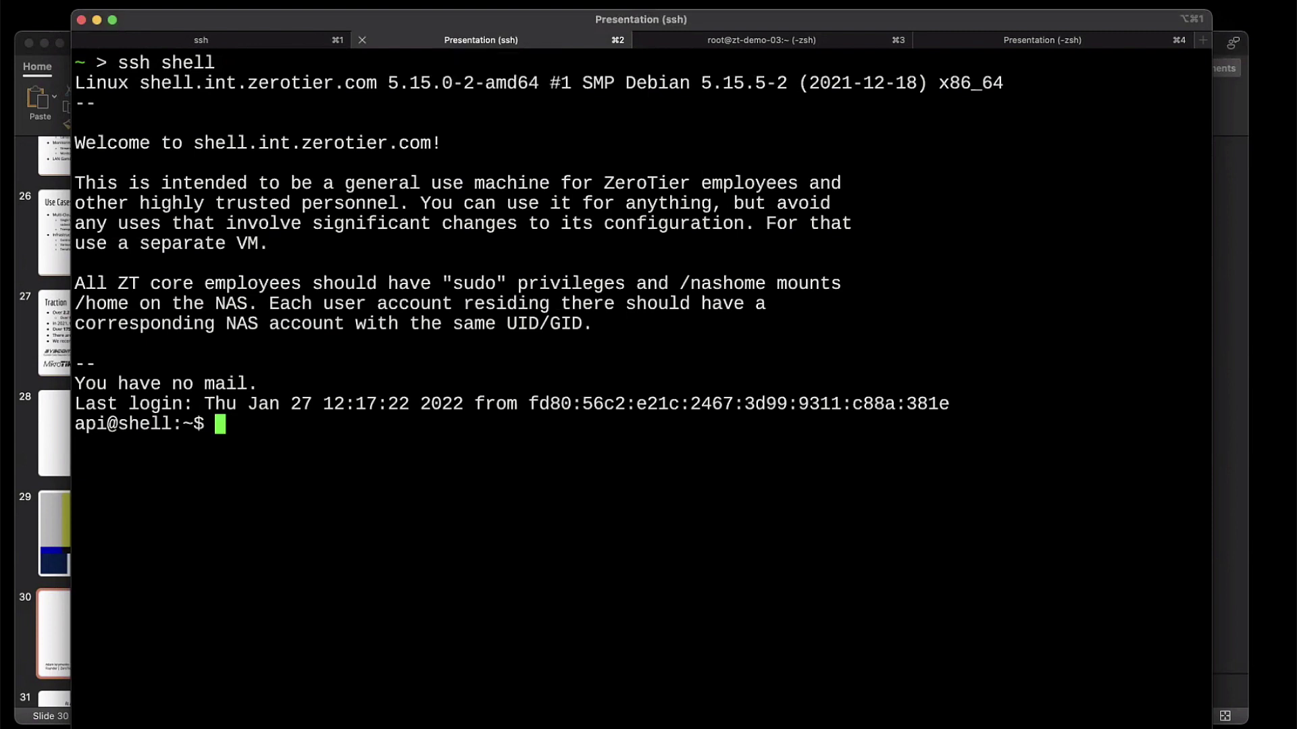
pyautogui.write('ssh root@')
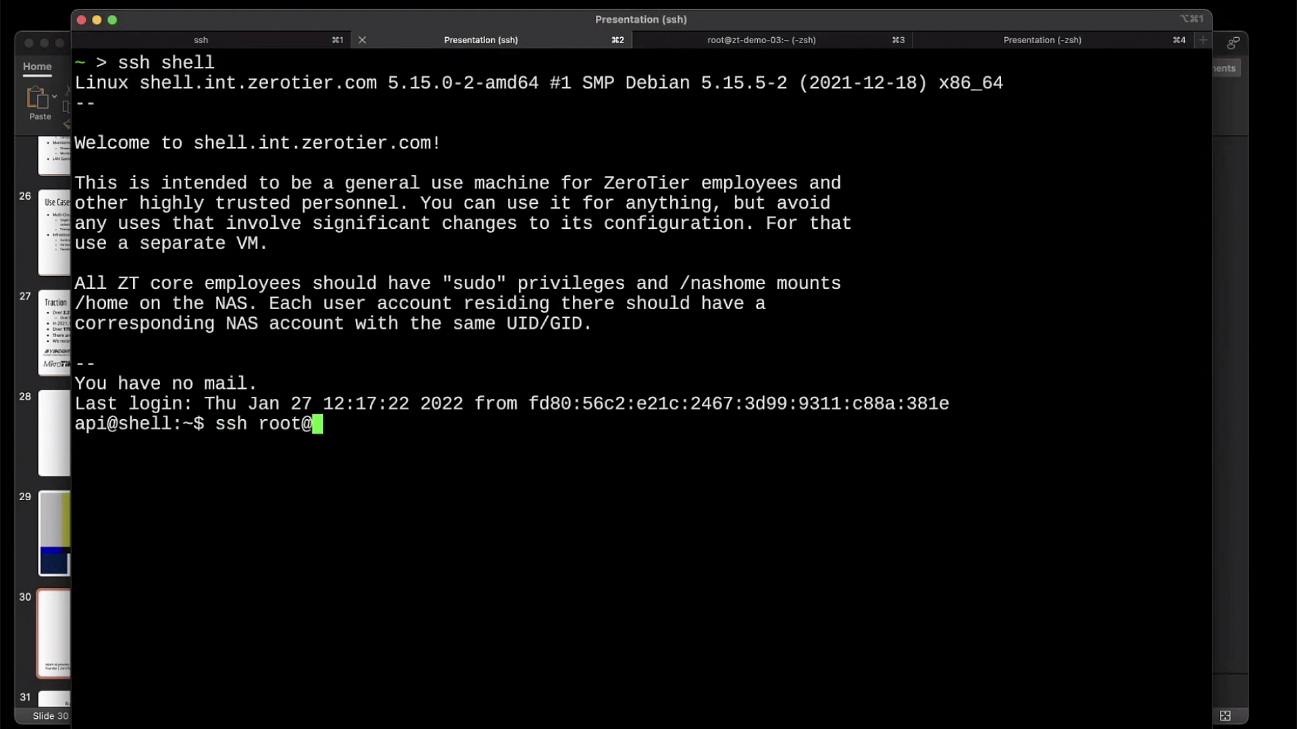
pyautogui.write('zt-demo-')
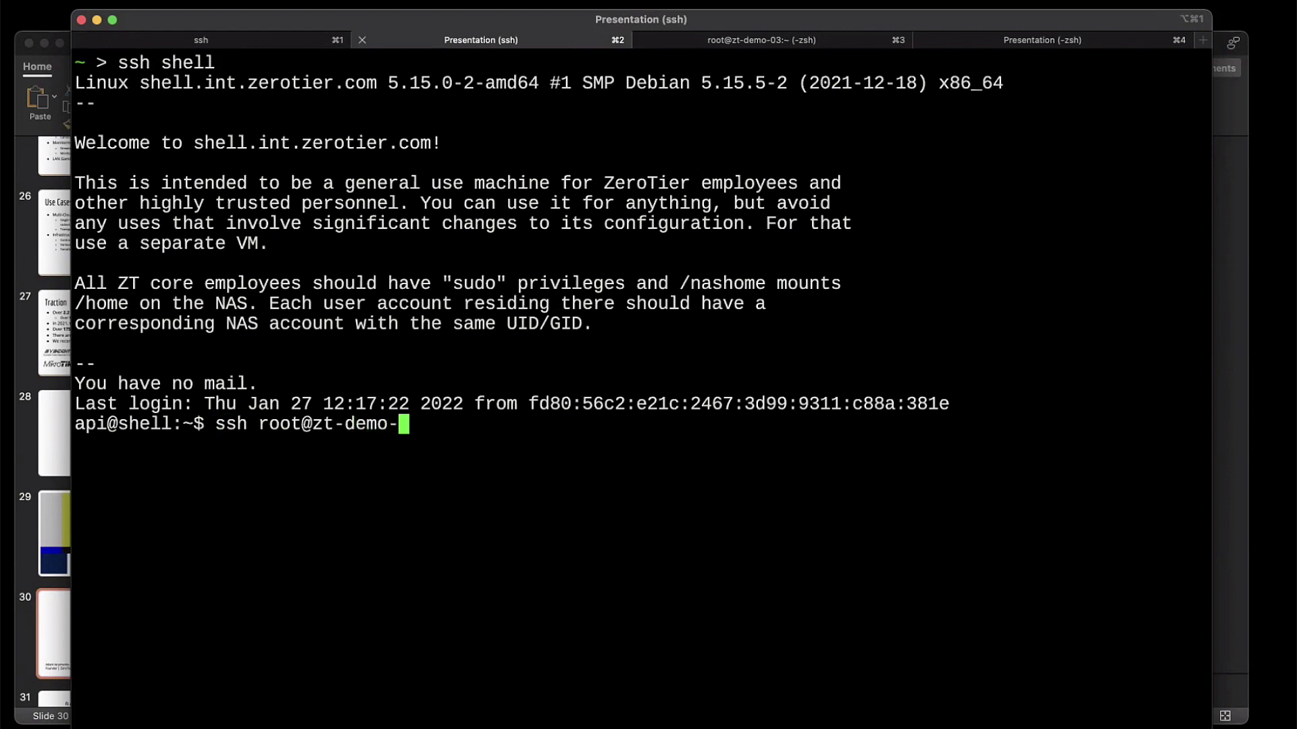
pyautogui.write('02')
pyautogui.press('Return')
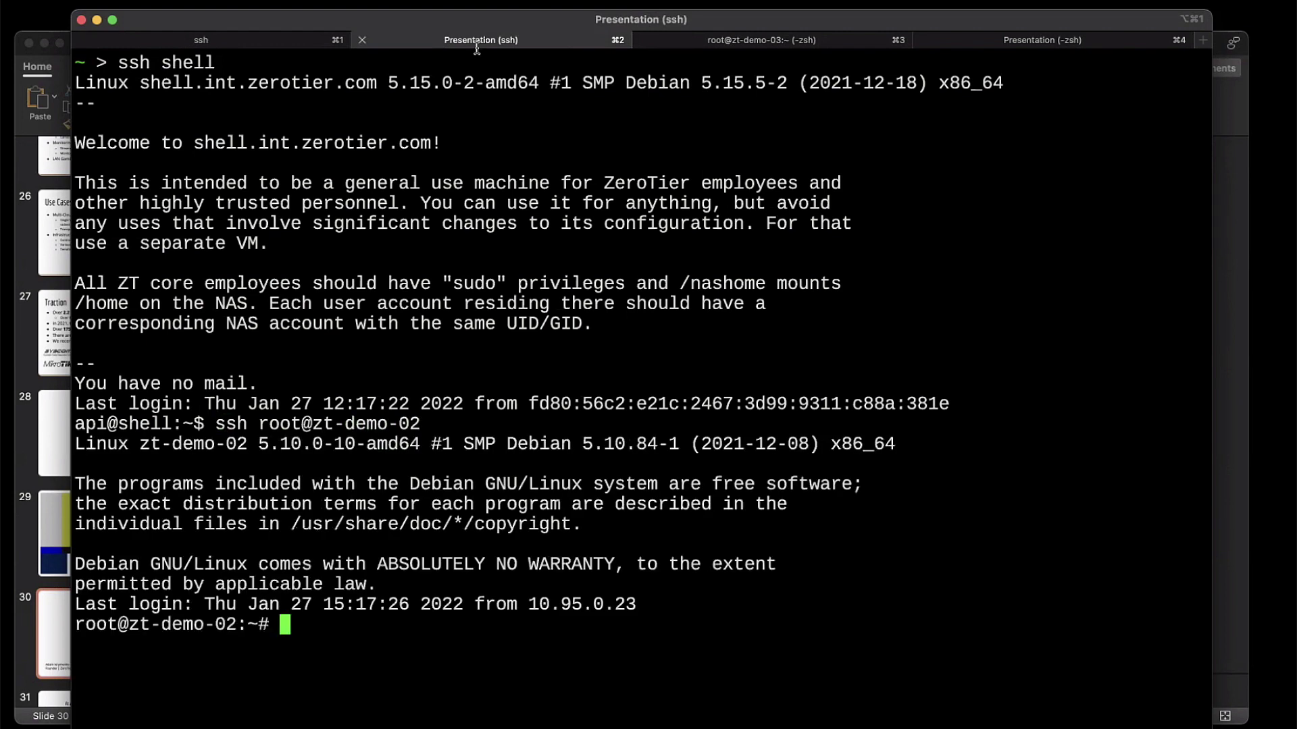
pyautogui.write('clear')
pyautogui.press('Return')
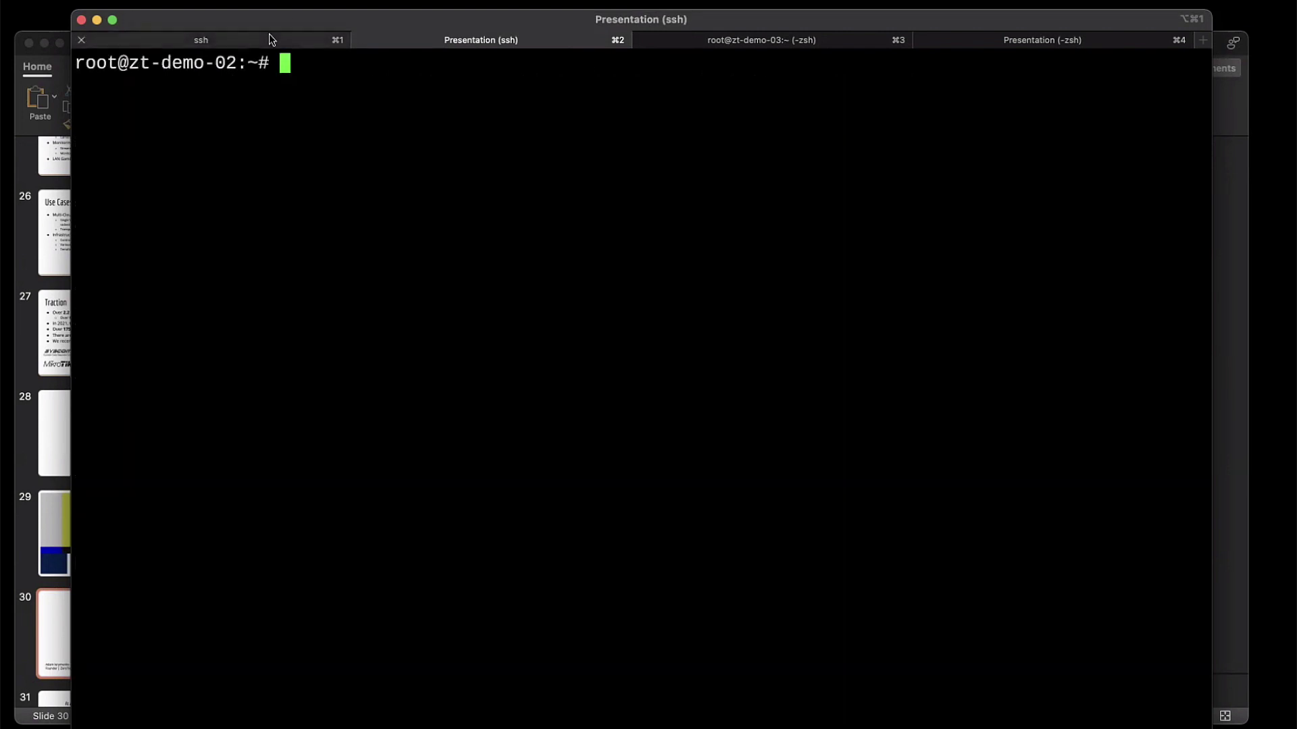
# Step: Clear the zt-demo-01 and zt-demo-03 consoles, return to zt-demo-01, and bring PowerPoint forward
pyautogui.click(271, 39)
pyautogui.write('clear')
pyautogui.press('Return')
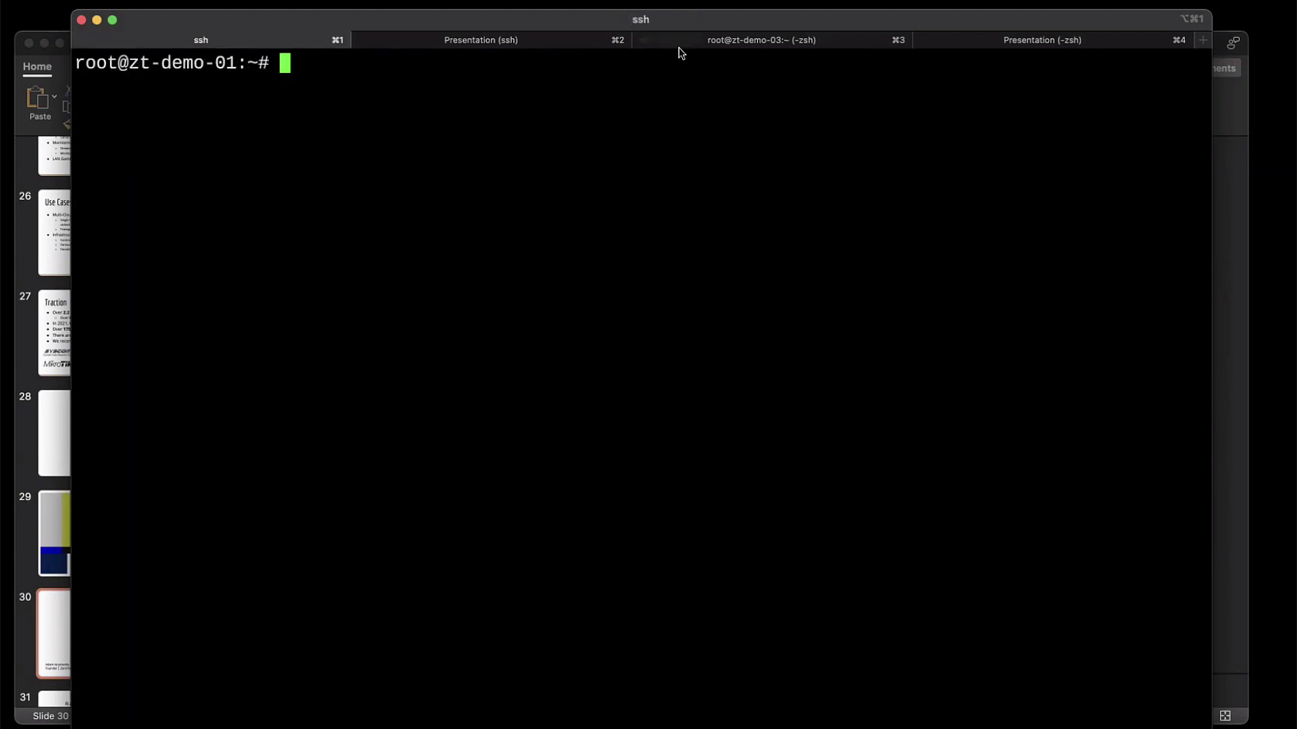
pyautogui.click(702, 44)
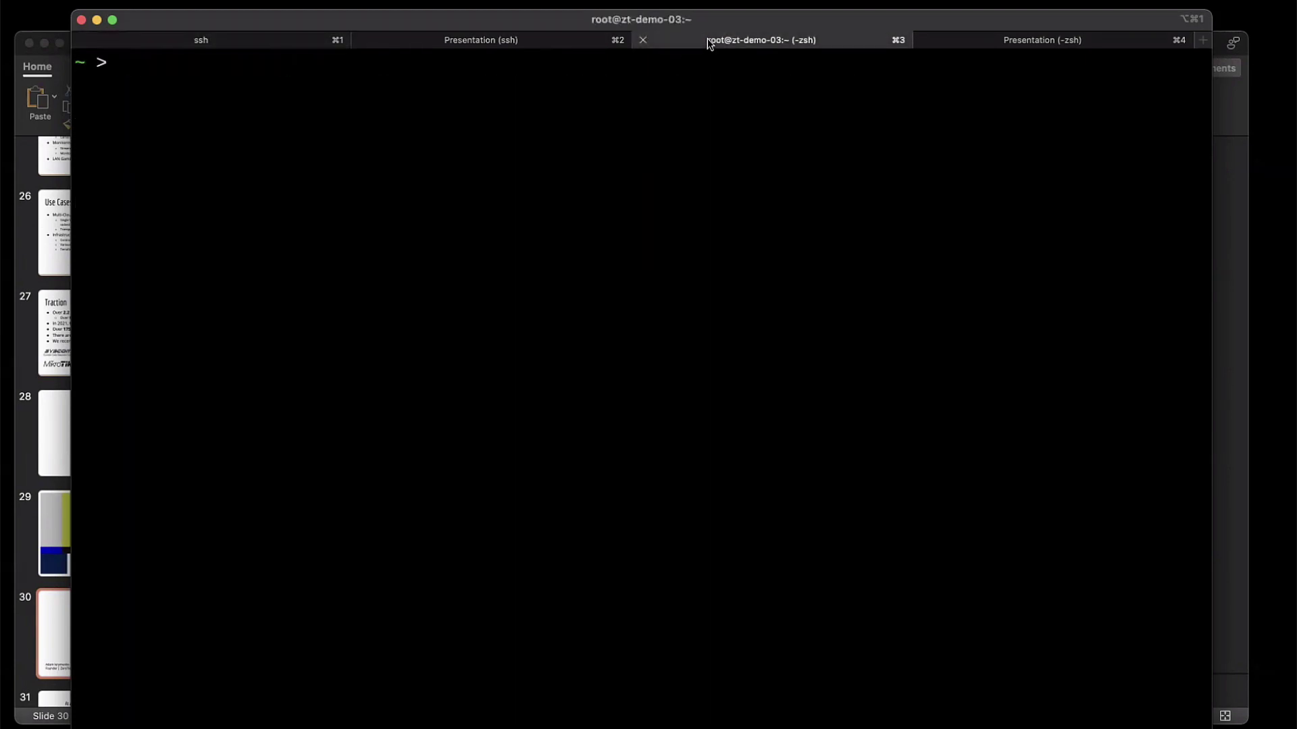
pyautogui.write('clear')
pyautogui.press('Return')
pyautogui.write('ls')
pyautogui.press('Return')
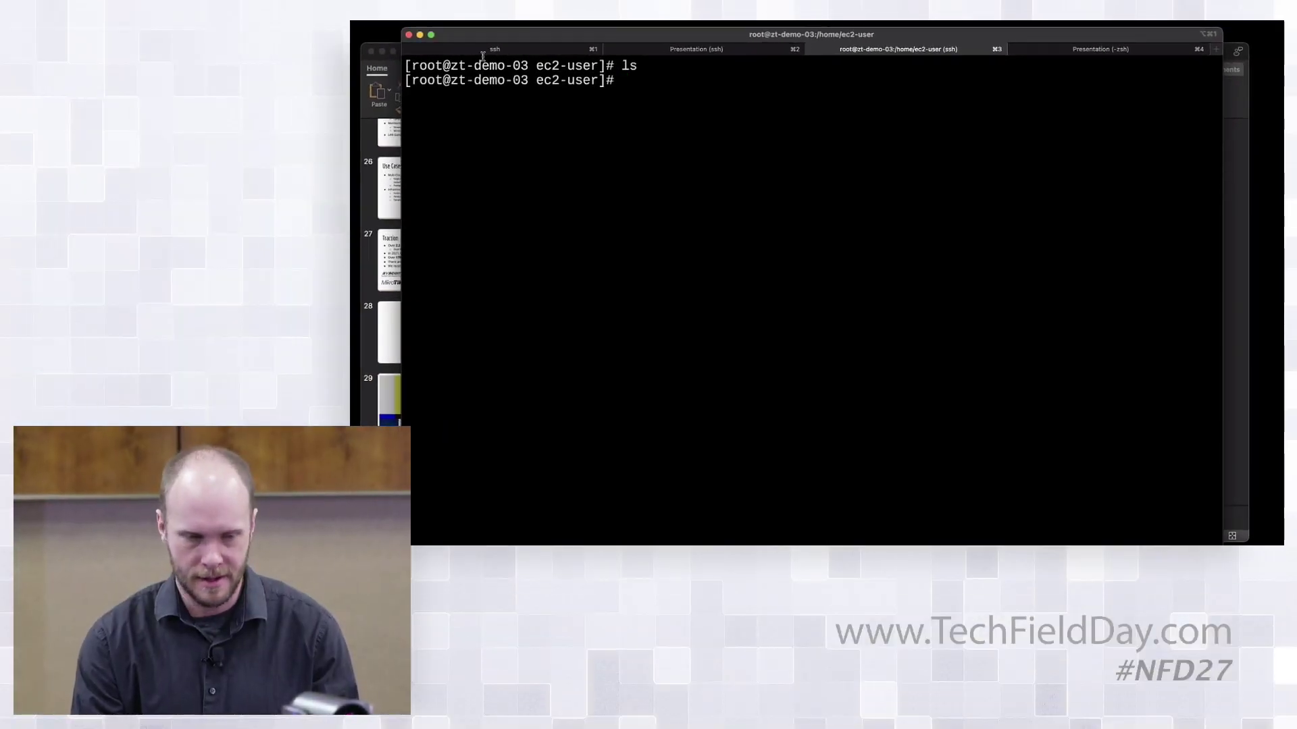
pyautogui.click(495, 49)
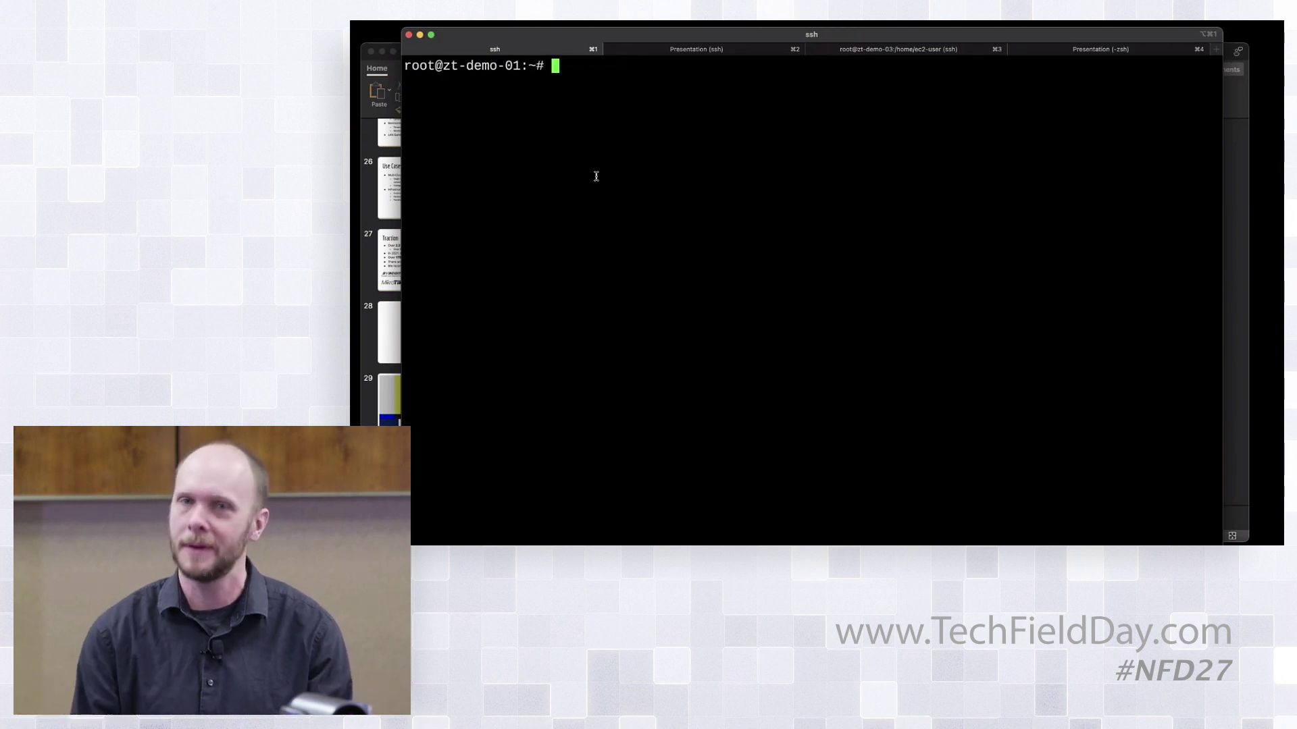
pyautogui.click(363, 52)
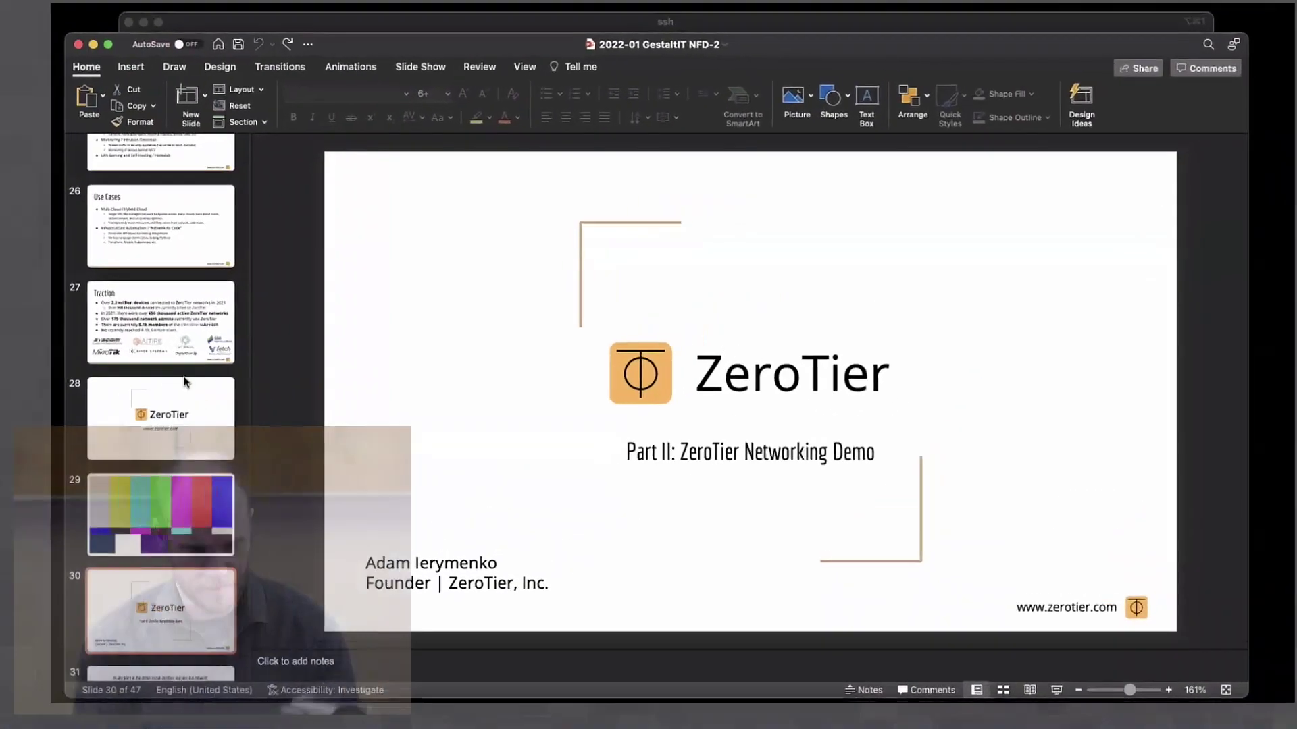
# Step: Advance to slide 31 with network ID d3ecf5726d428a55 and things to try
pyautogui.press('Down')
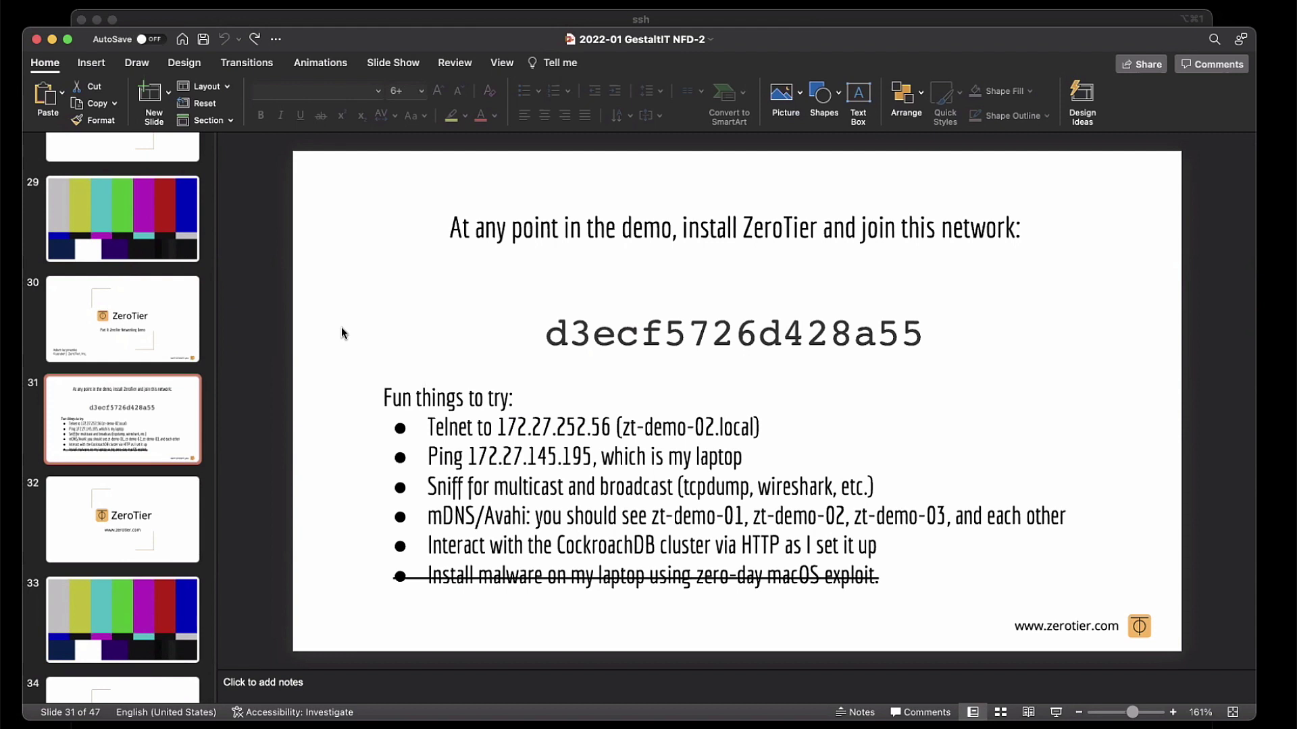
pyautogui.press('super+Tab')
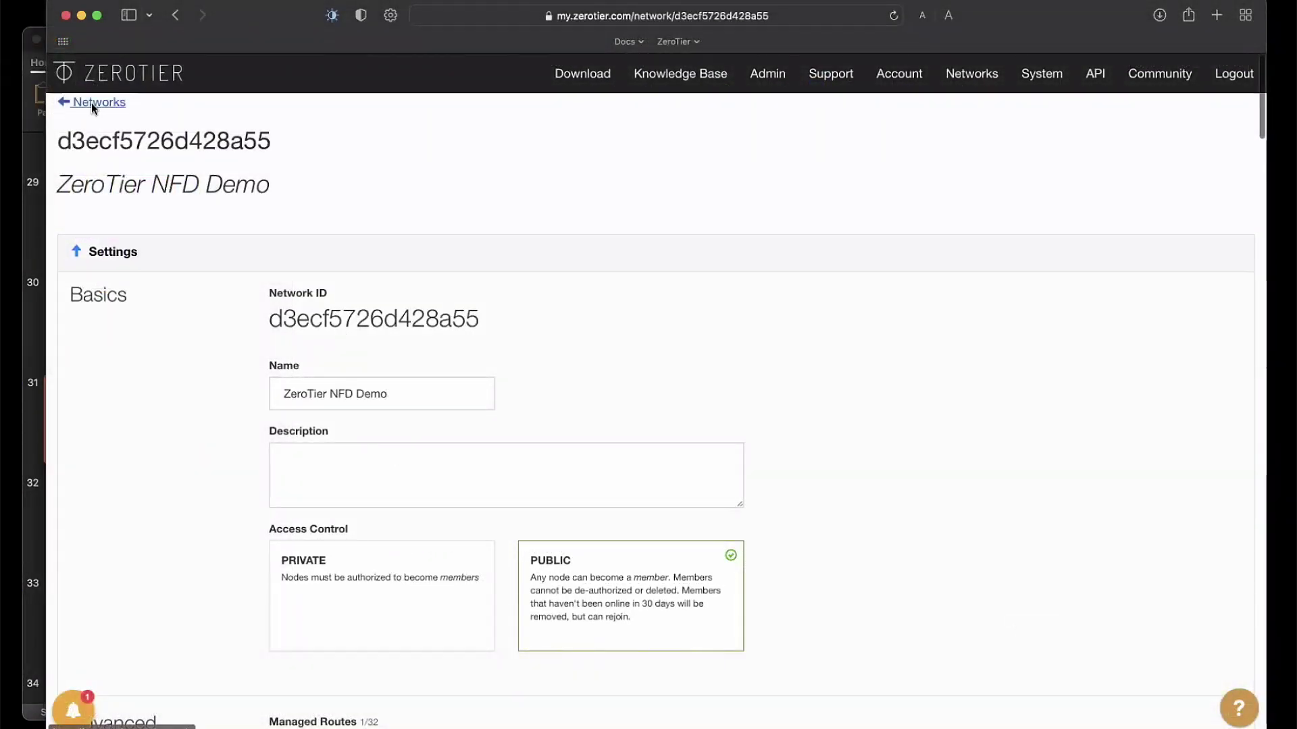
# Step: Go back from the network page to the list of all 7 networks
pyautogui.click(91, 103)
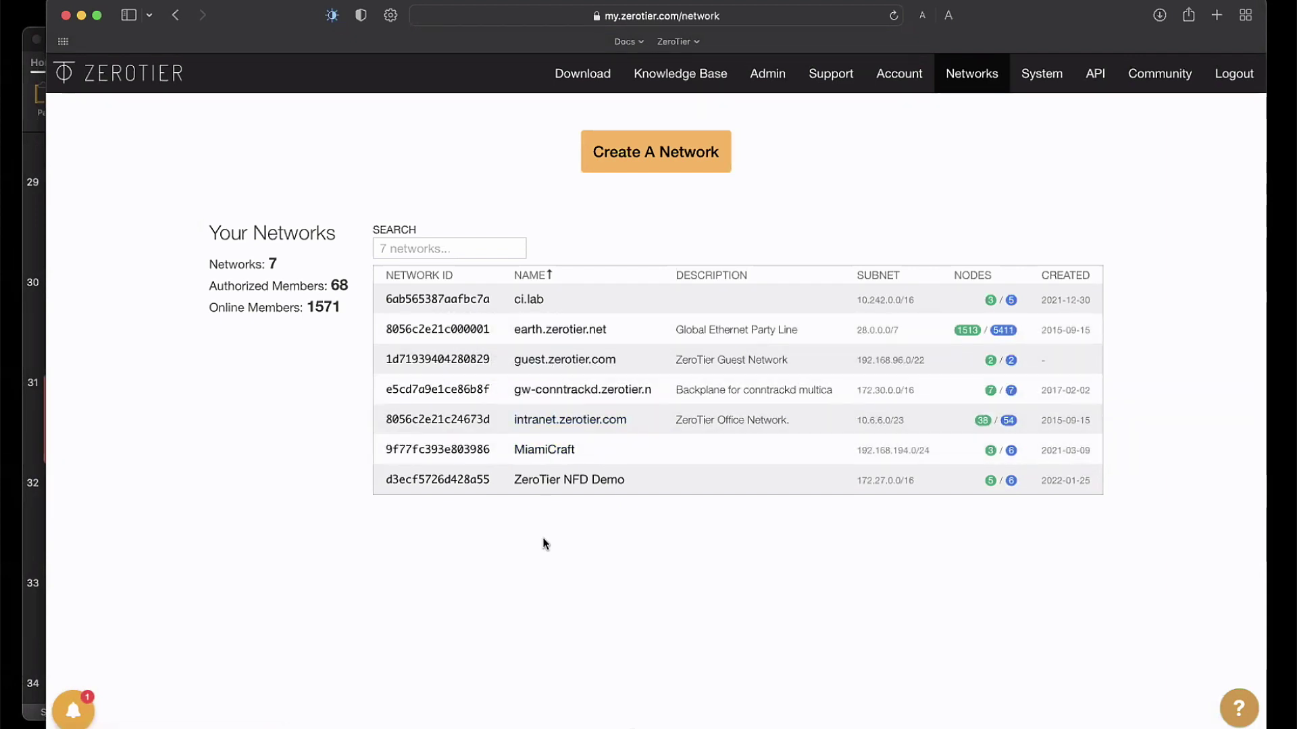
# Step: Open ZeroTier NFD Demo and scroll to its 172.27.0.0/16 route and 172.27.*.* auto-assign range
pyautogui.click(551, 482)
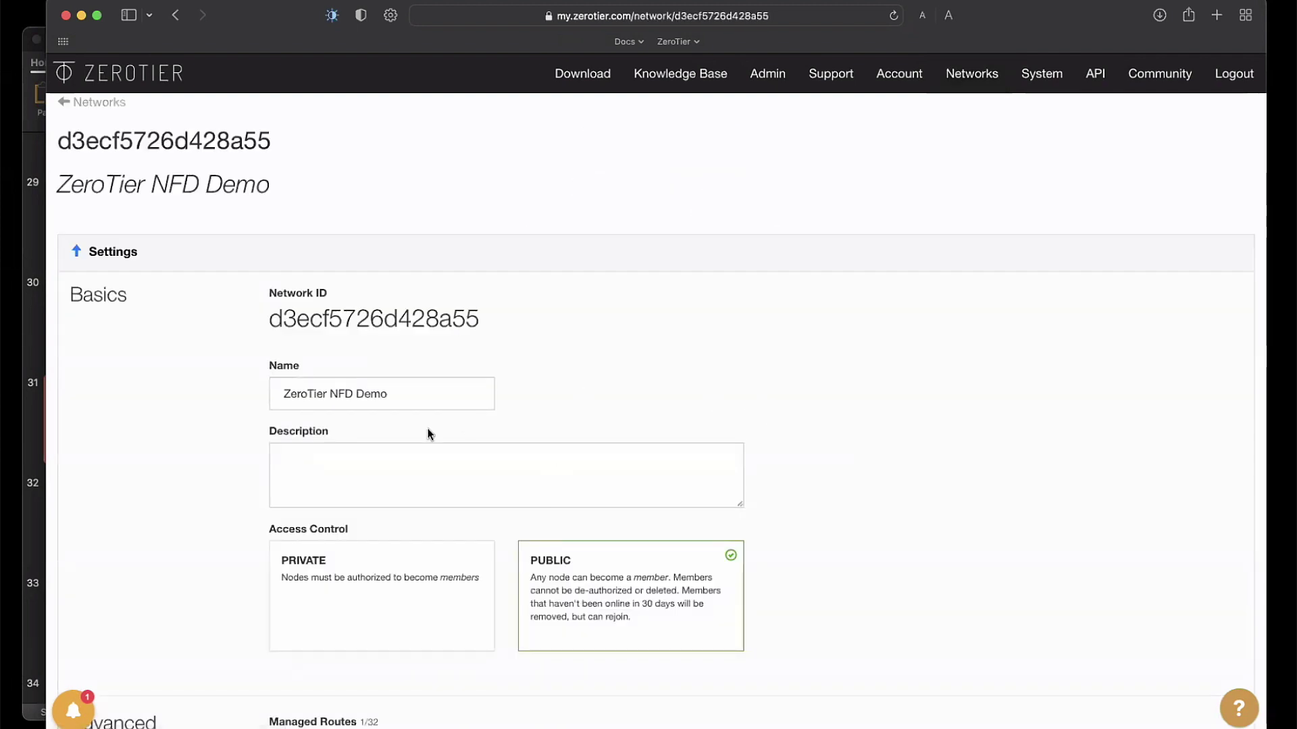
pyautogui.scroll(-1, 833, 453)
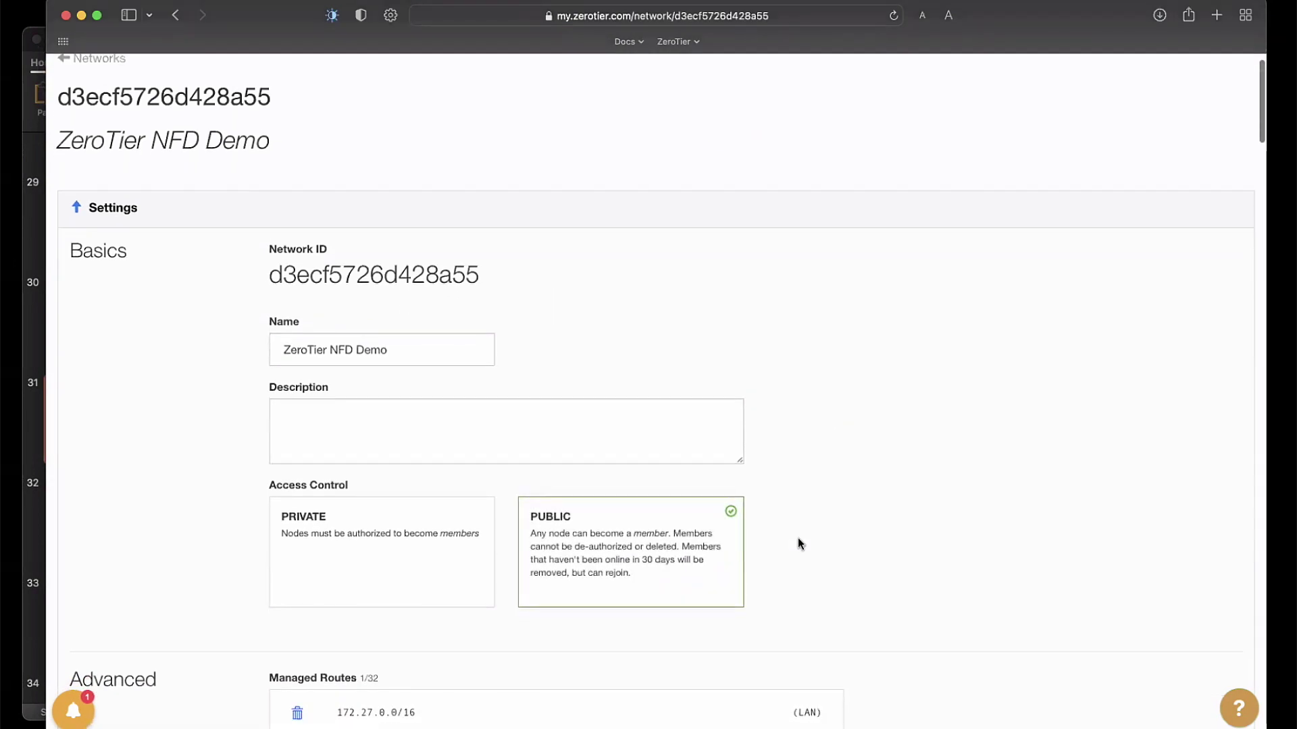
pyautogui.scroll(-5, 818, 537)
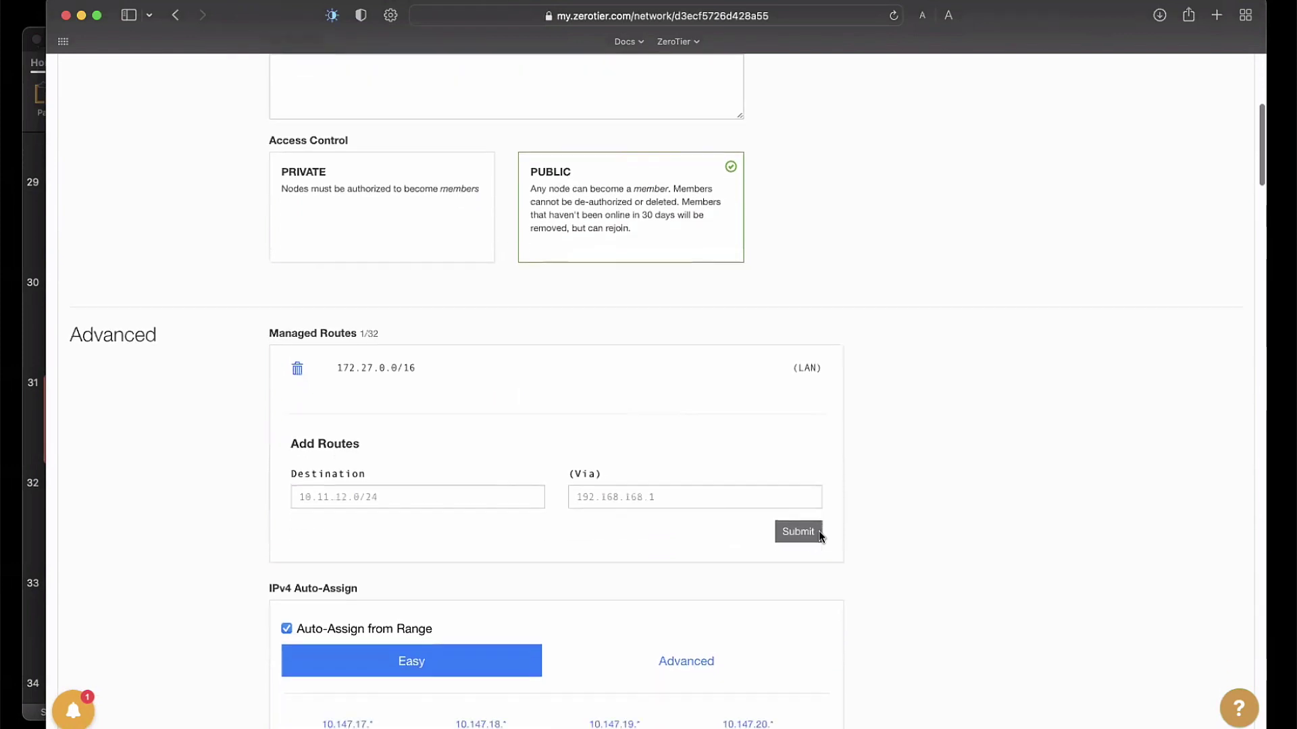
pyautogui.scroll(-1, 818, 531)
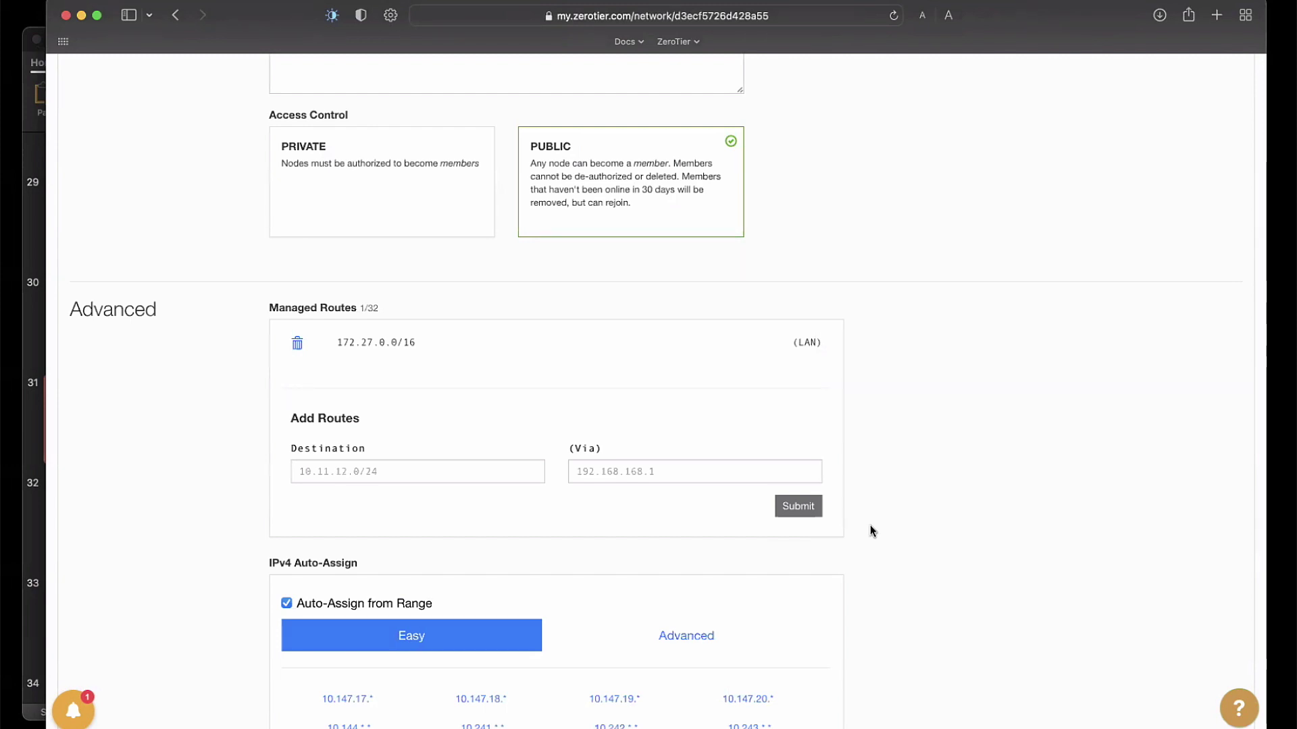
pyautogui.scroll(-5, 869, 526)
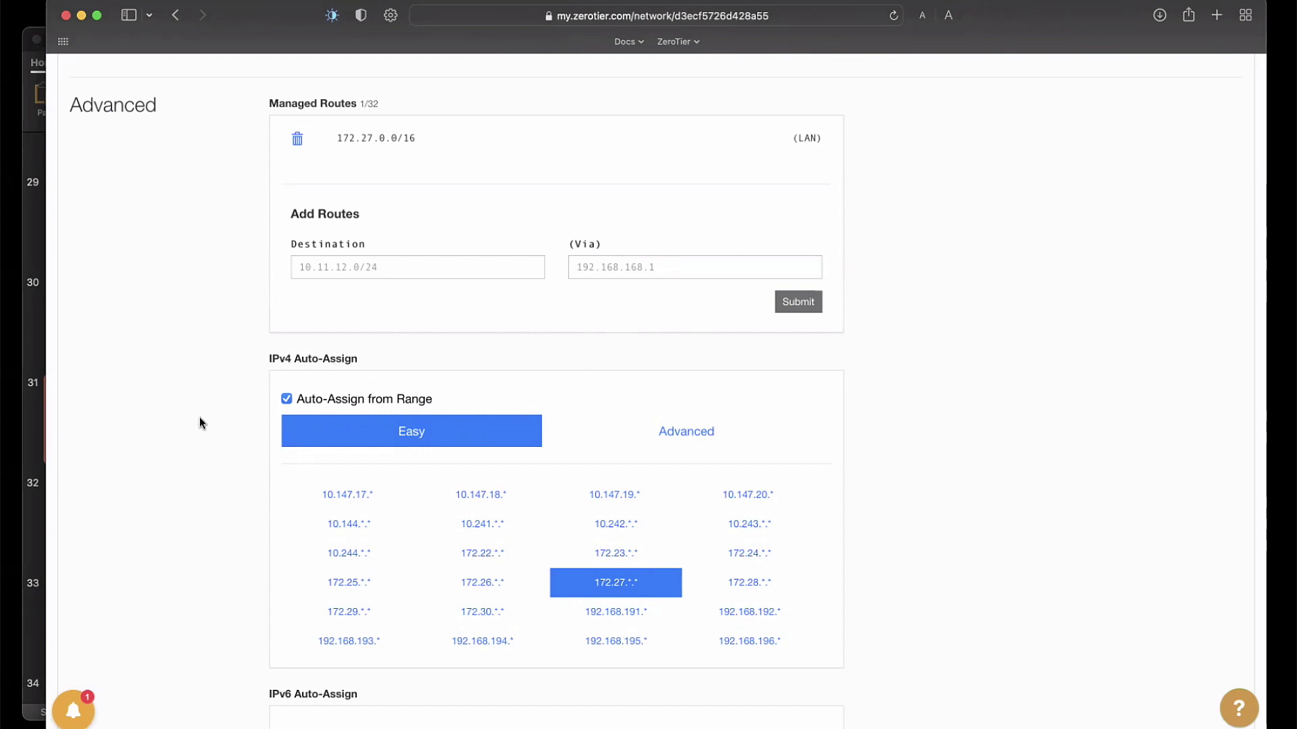
pyautogui.scroll(-5, 200, 423)
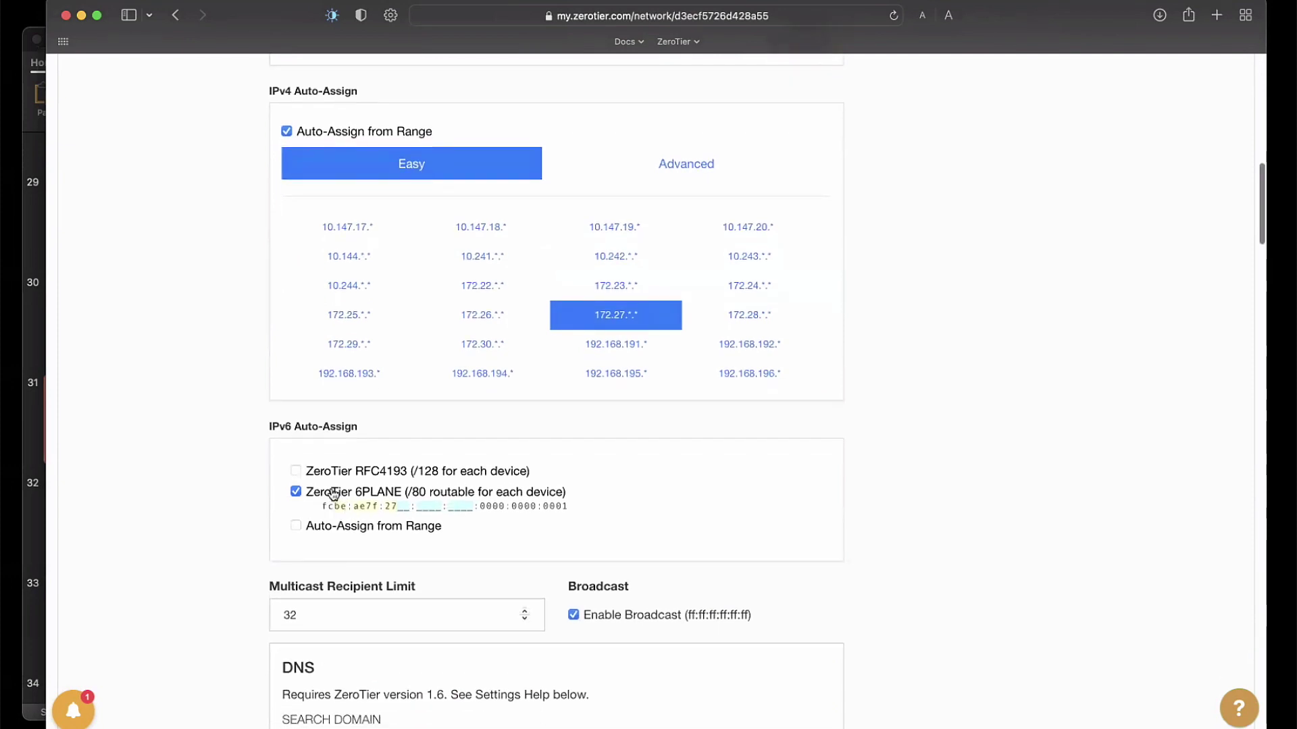
pyautogui.scroll(-1, 210, 511)
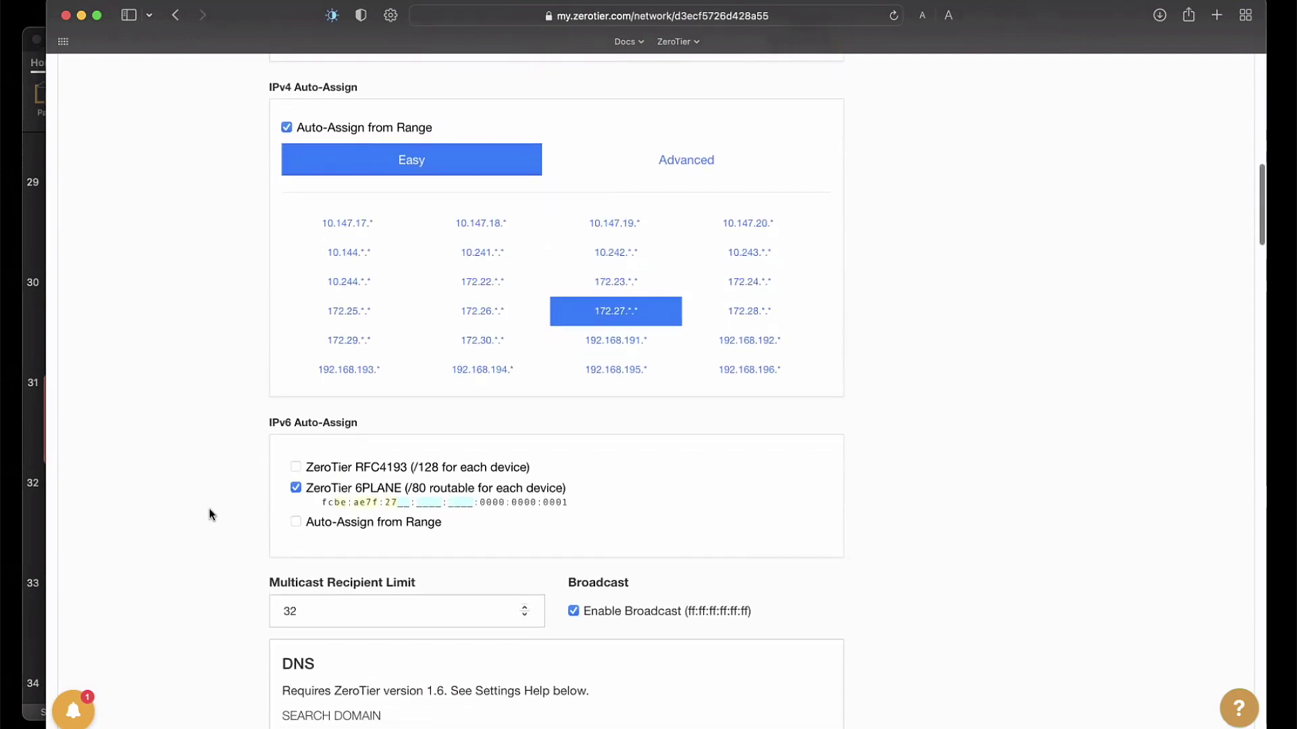
pyautogui.scroll(-5, 209, 514)
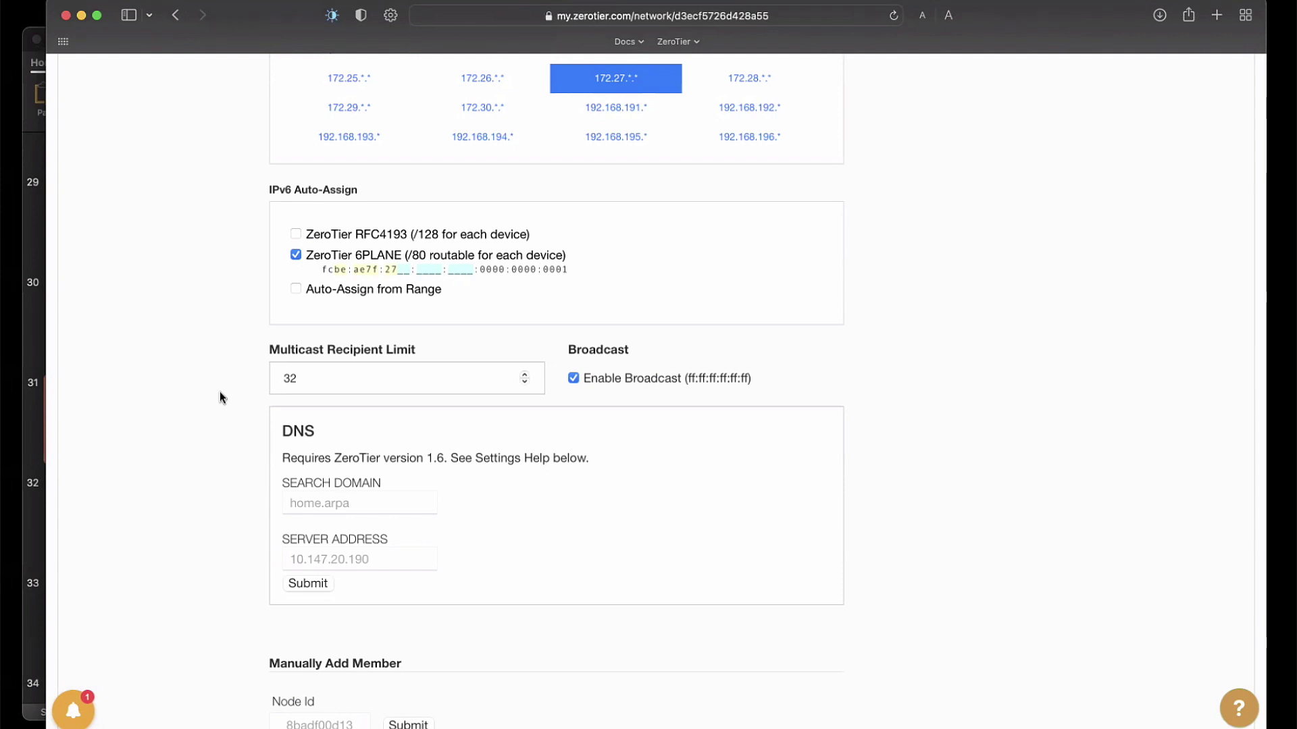
pyautogui.scroll(-3, 220, 398)
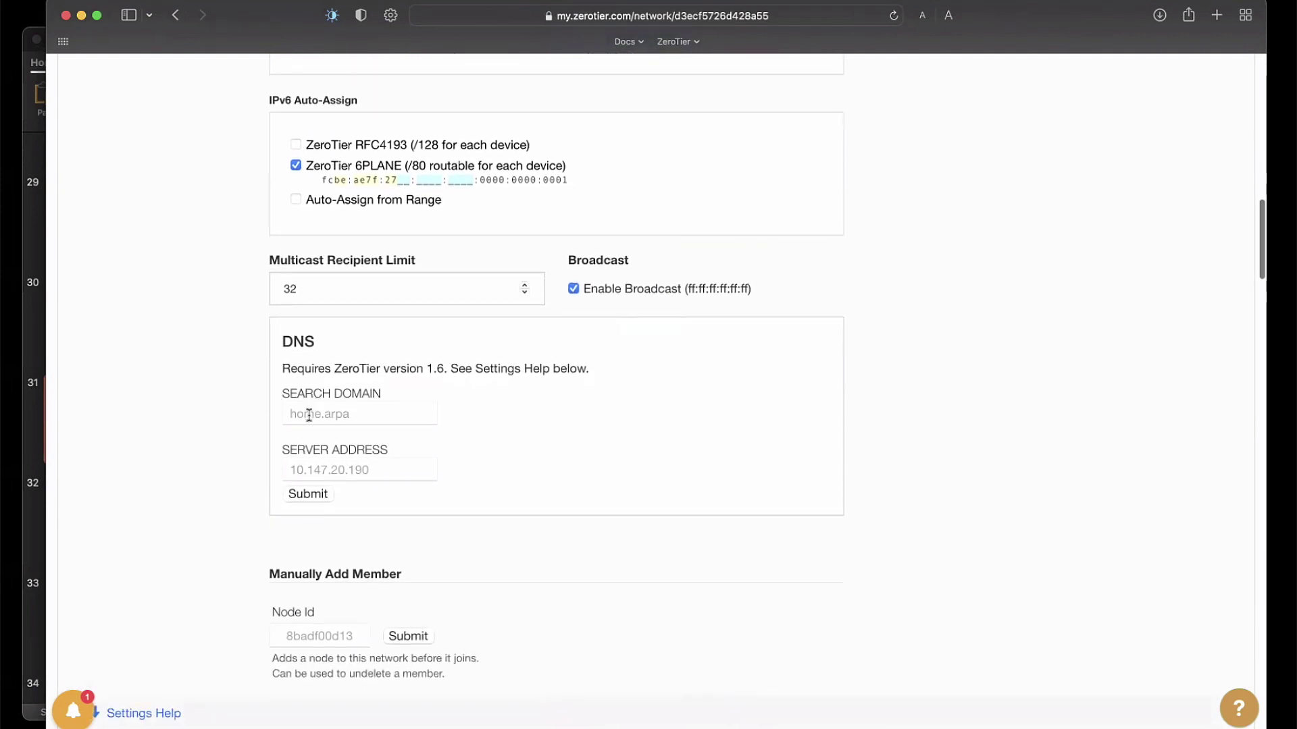
pyautogui.scroll(-1, 241, 466)
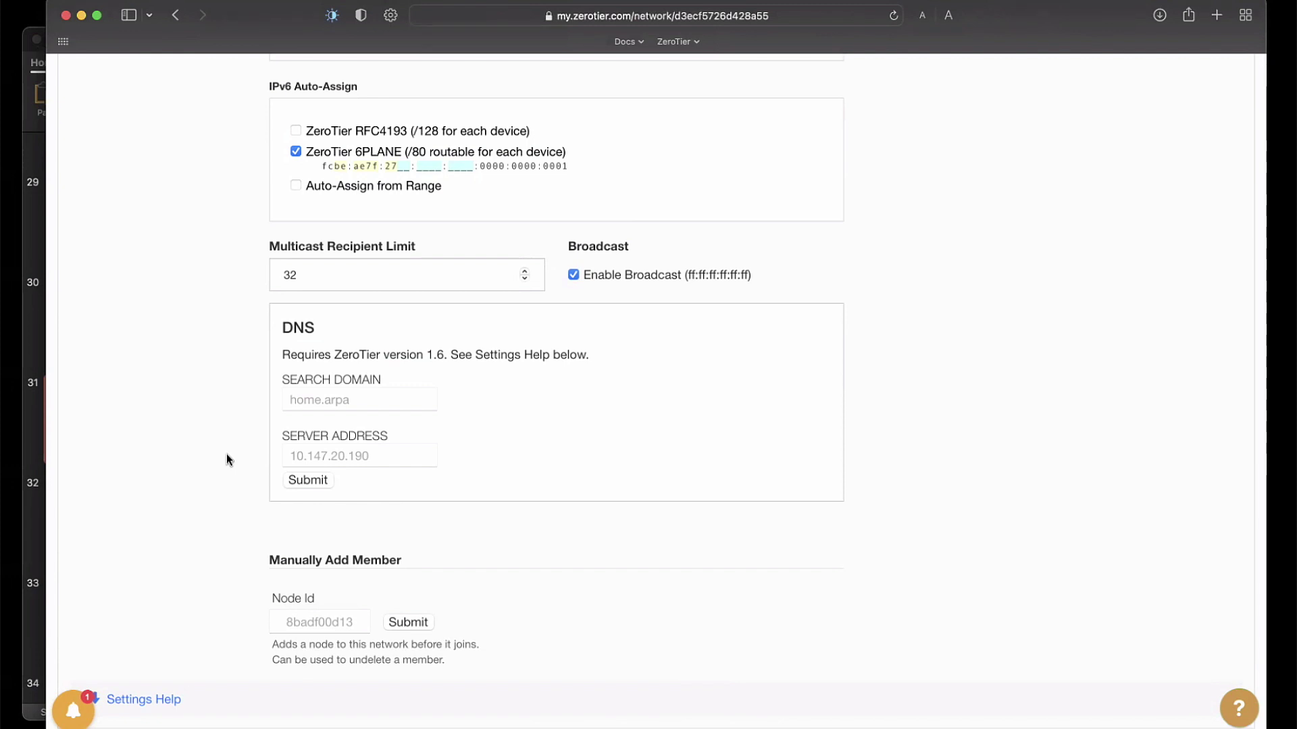
# Step: Scroll the ZeroTier NFD Demo page down to the members table with the nodes online
pyautogui.scroll(-10, 225, 459)
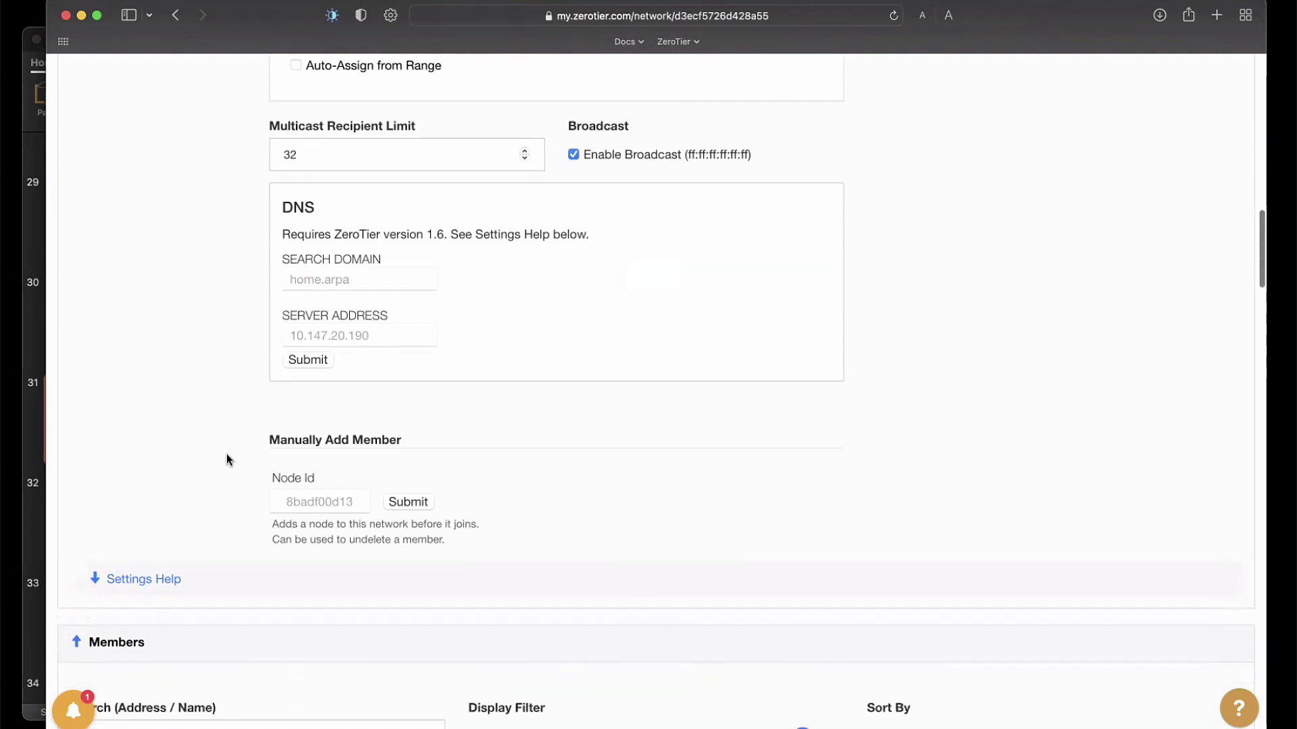
pyautogui.scroll(-2, 225, 453)
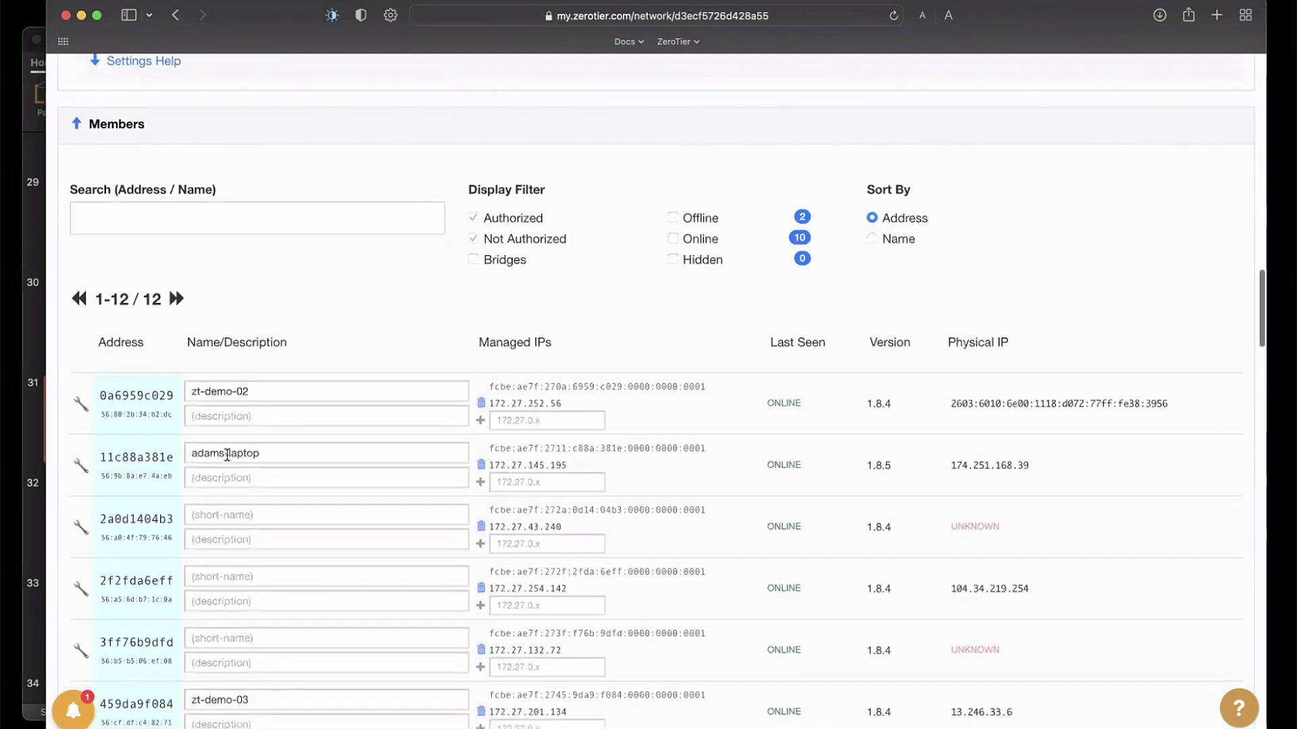
pyautogui.scroll(-6, 226, 454)
pyautogui.scroll(-9, 227, 455)
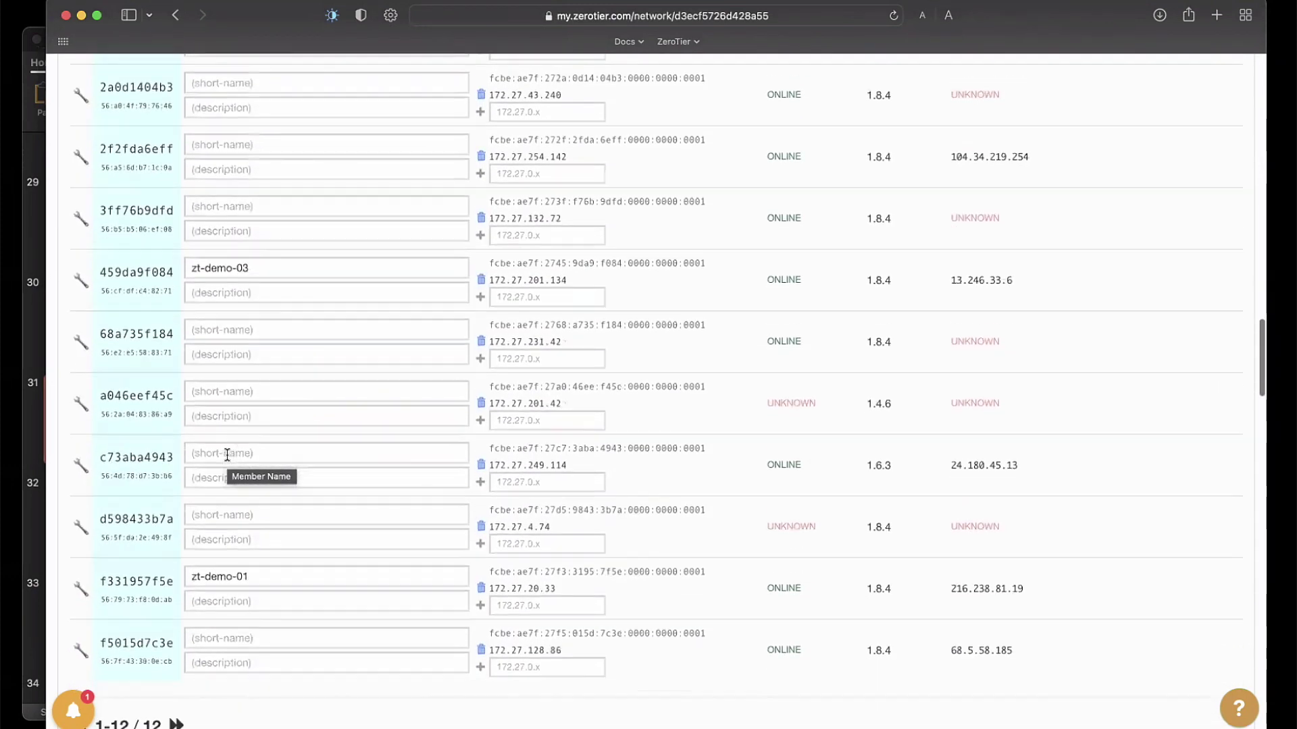
pyautogui.scroll(10, 227, 455)
pyautogui.scroll(2, 227, 454)
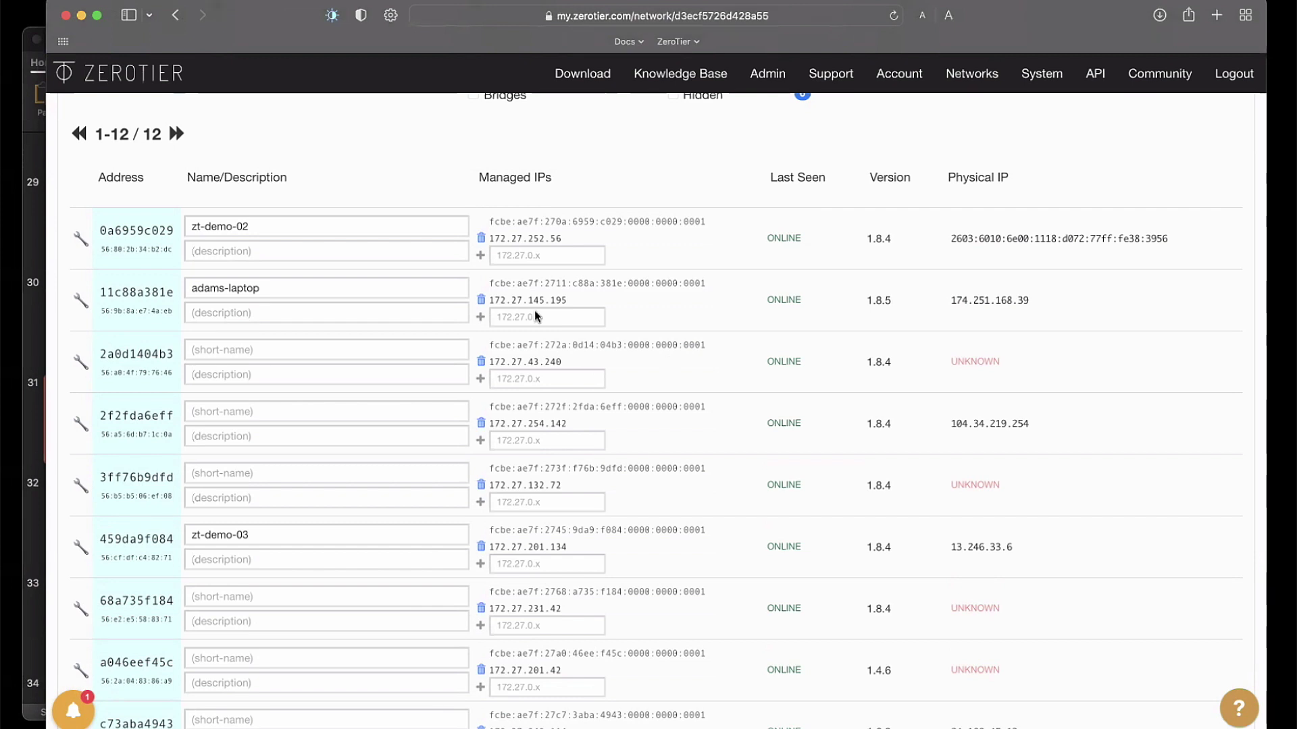
pyautogui.press('super+Tab')
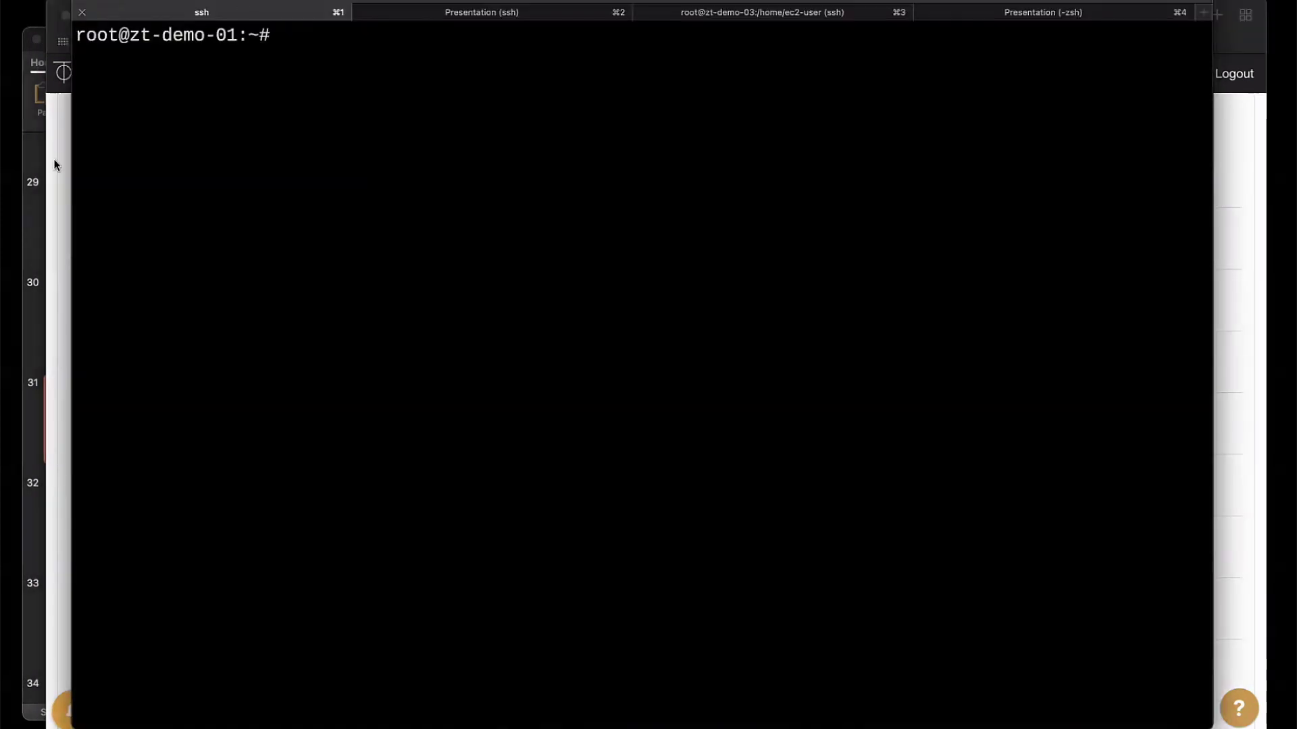
pyautogui.click(49, 44)
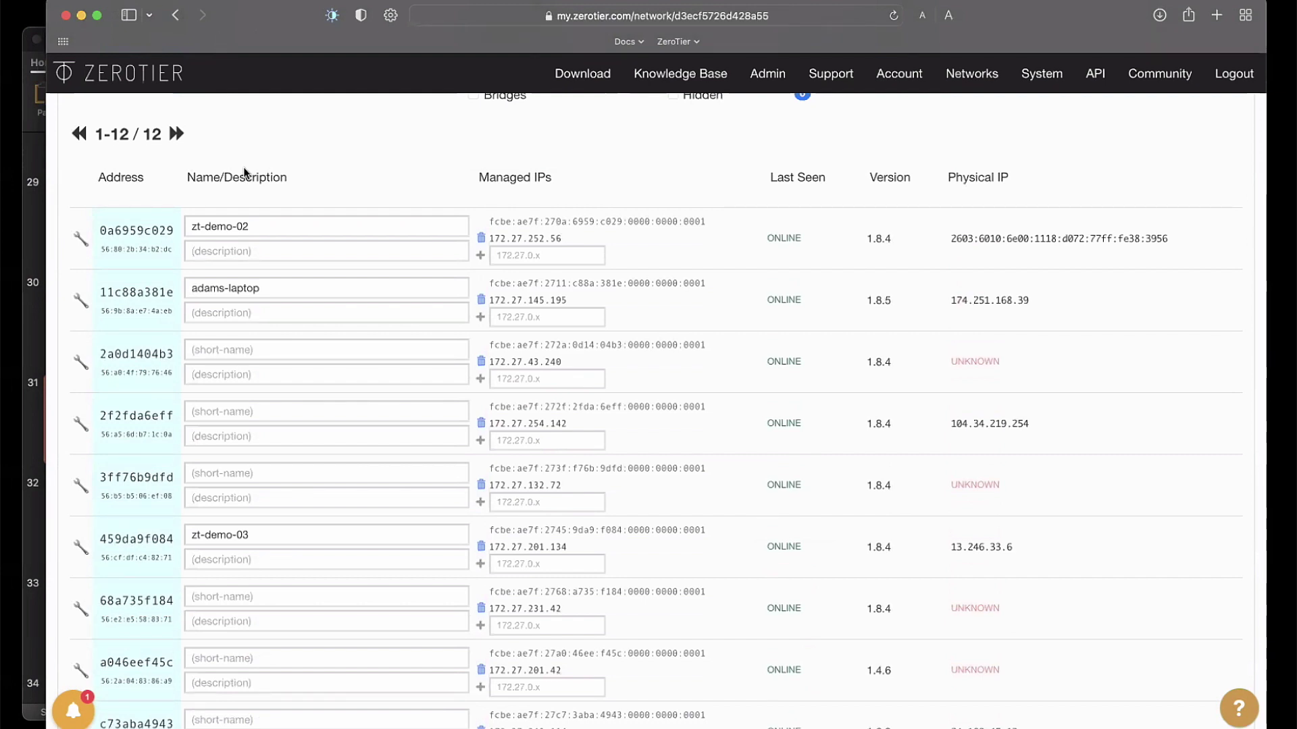
pyautogui.scroll(-2, 244, 173)
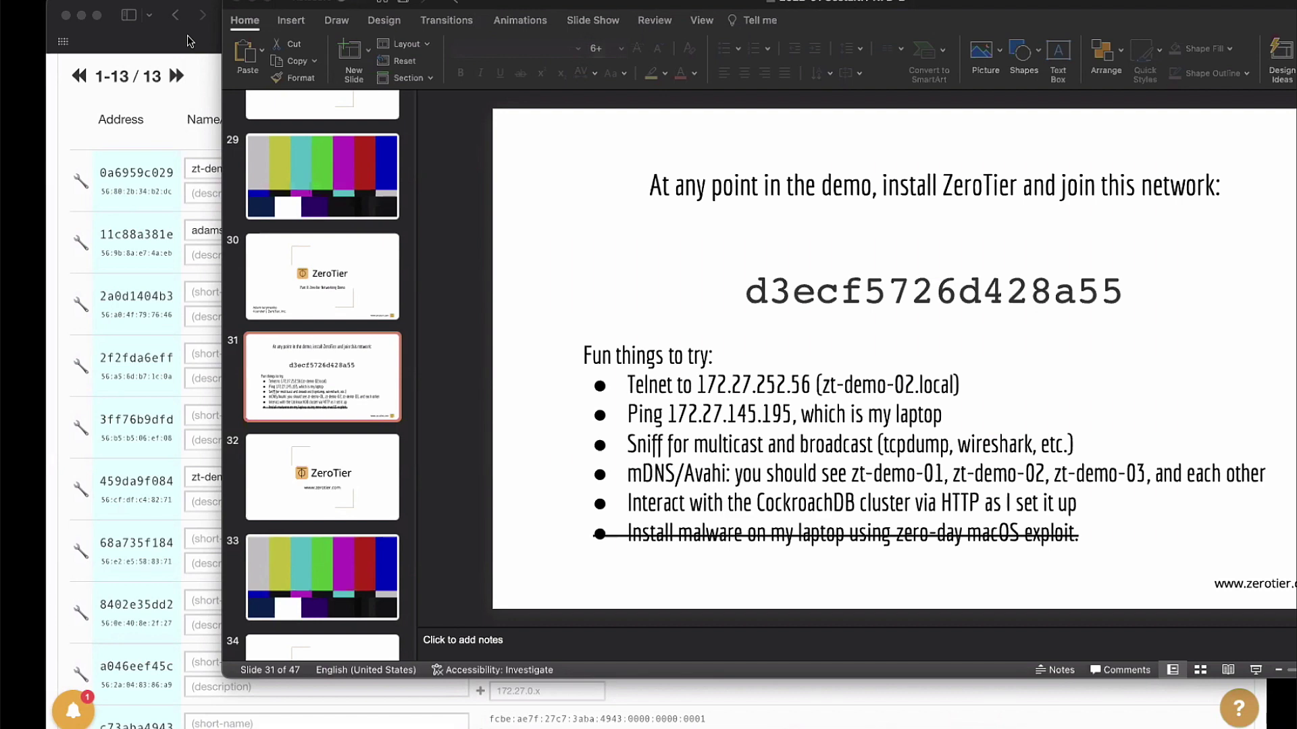
# Step: Move the PowerPoint window left to present the slide 31 join invitation
pyautogui.moveTo(996, 4); pyautogui.dragTo(829, 27)
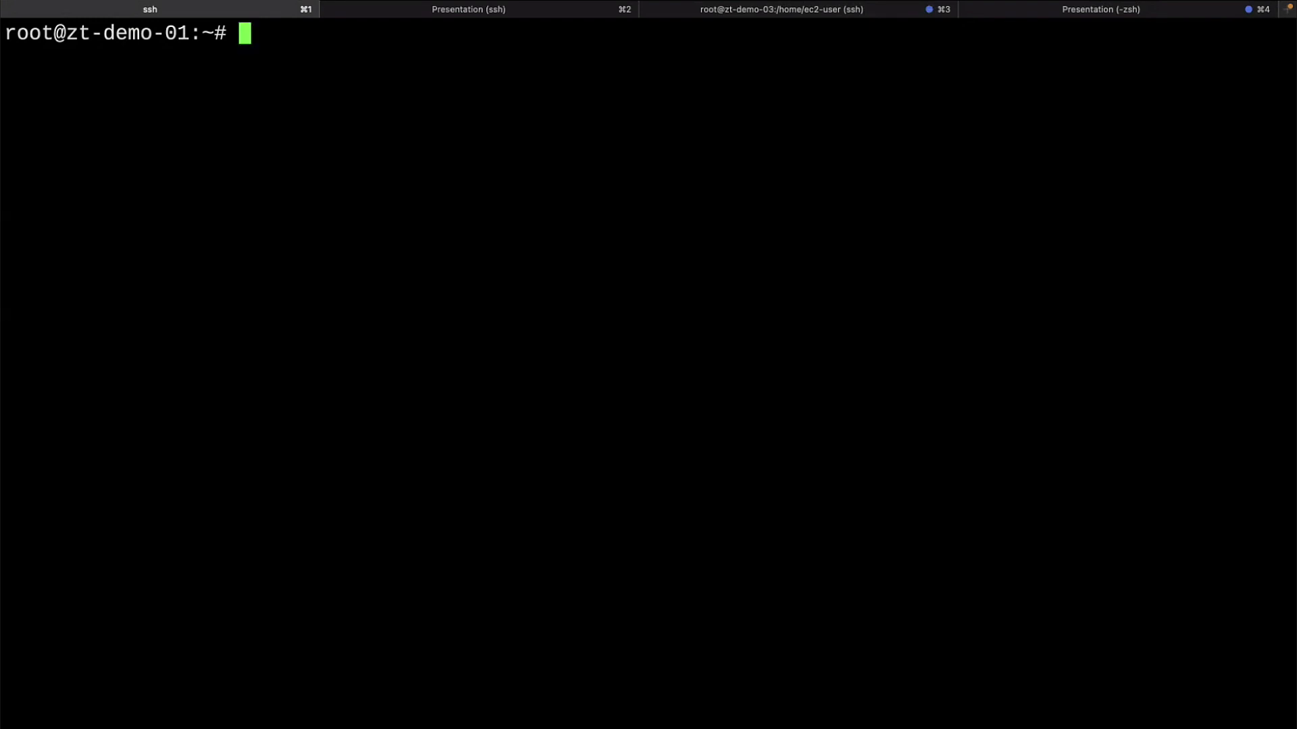
# Step: Run cd in the zt-demo-03 root shell to return to its home directory
pyautogui.press('super+2')
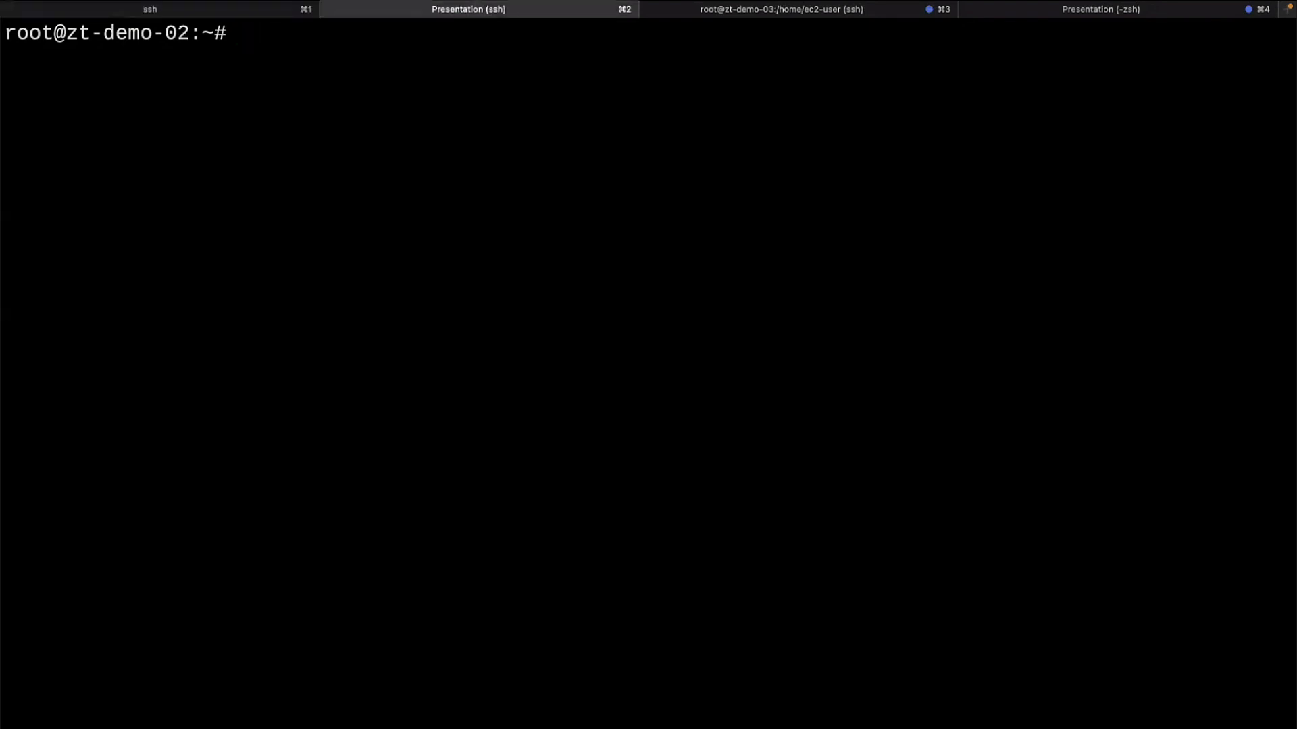
pyautogui.press('super+3')
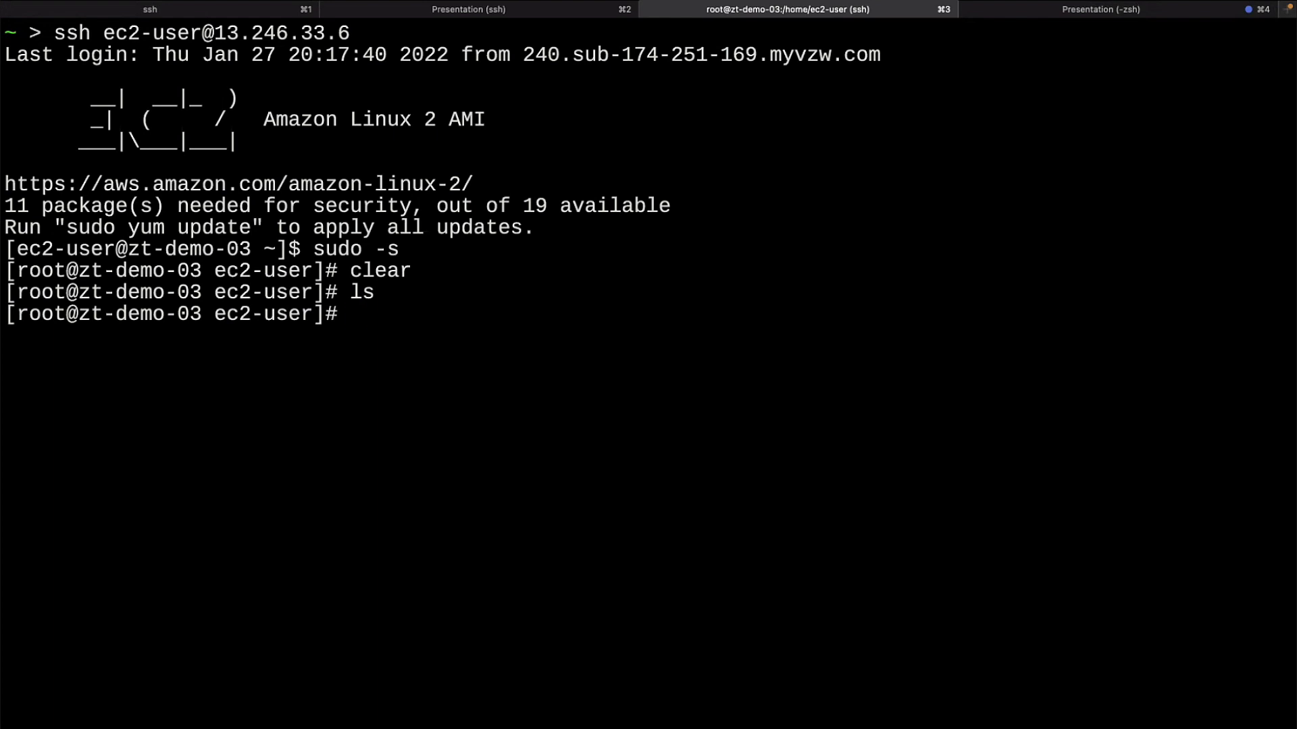
pyautogui.write('cd')
pyautogui.press('Return')
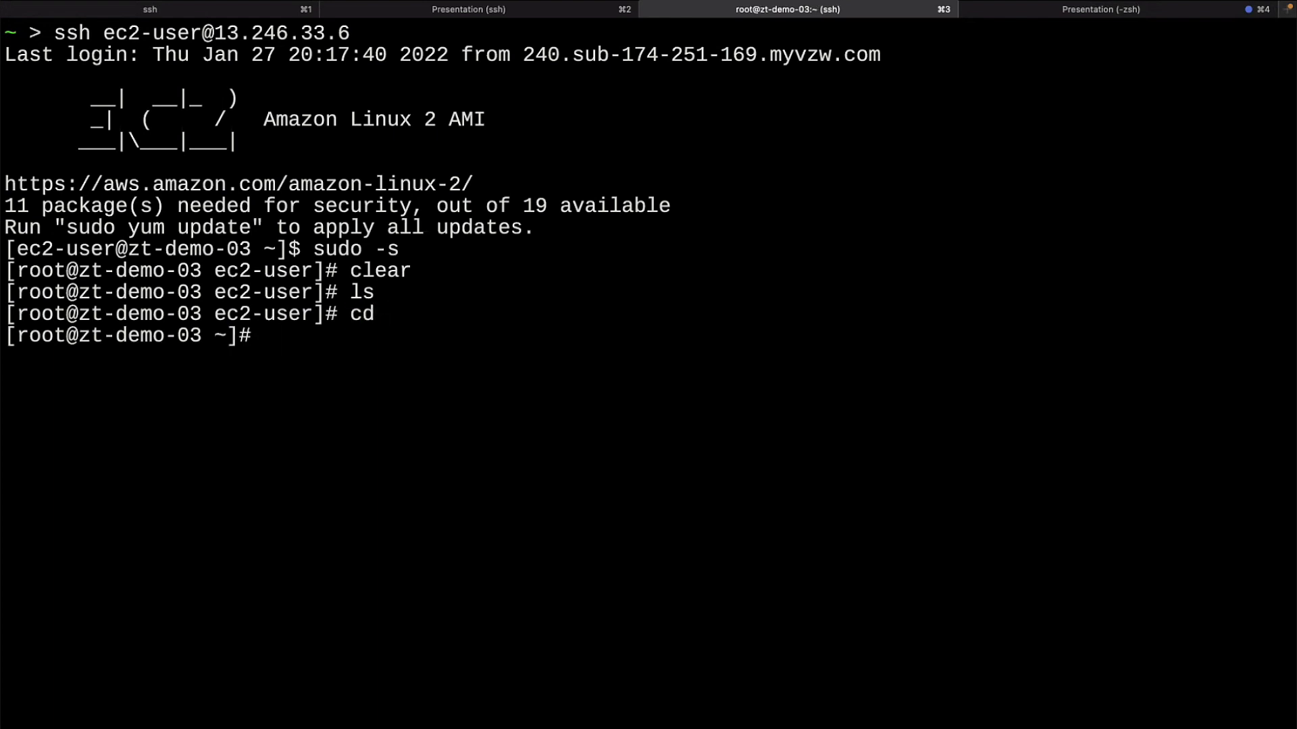
pyautogui.press('super+1')
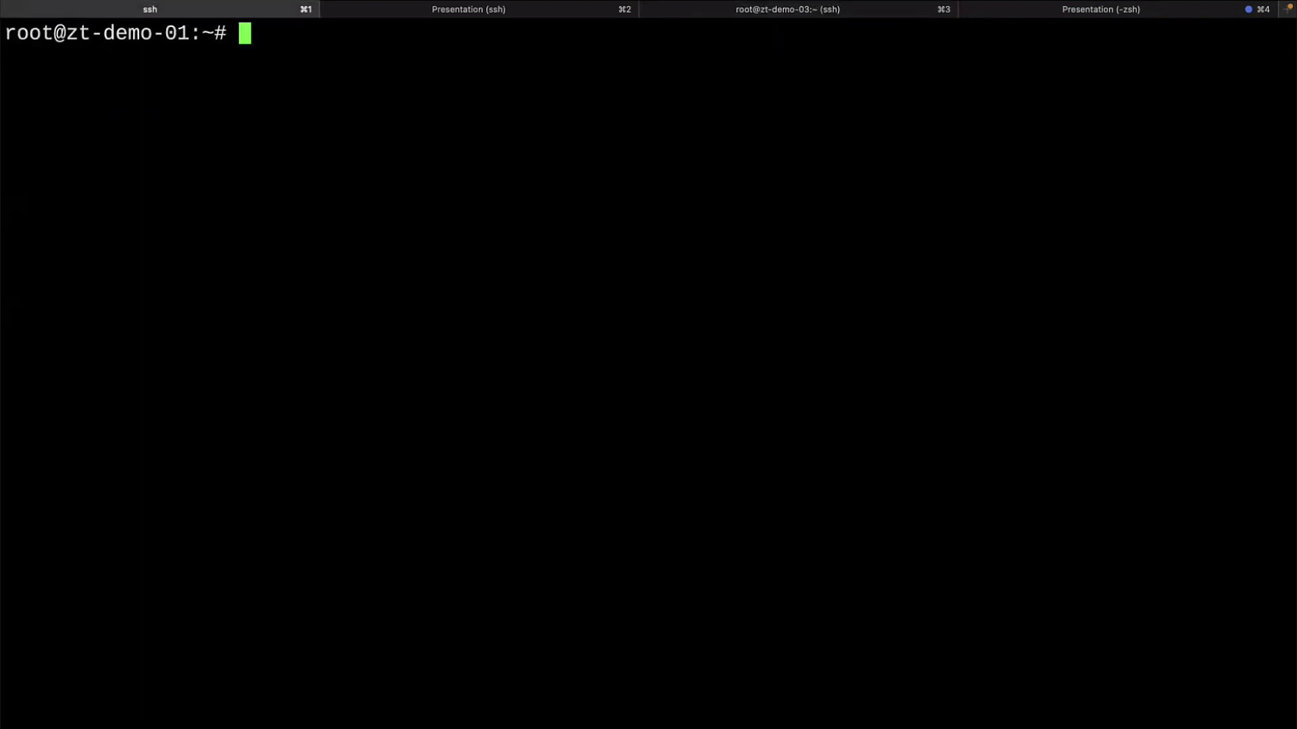
pyautogui.press('super+2')
pyautogui.press('super+3')
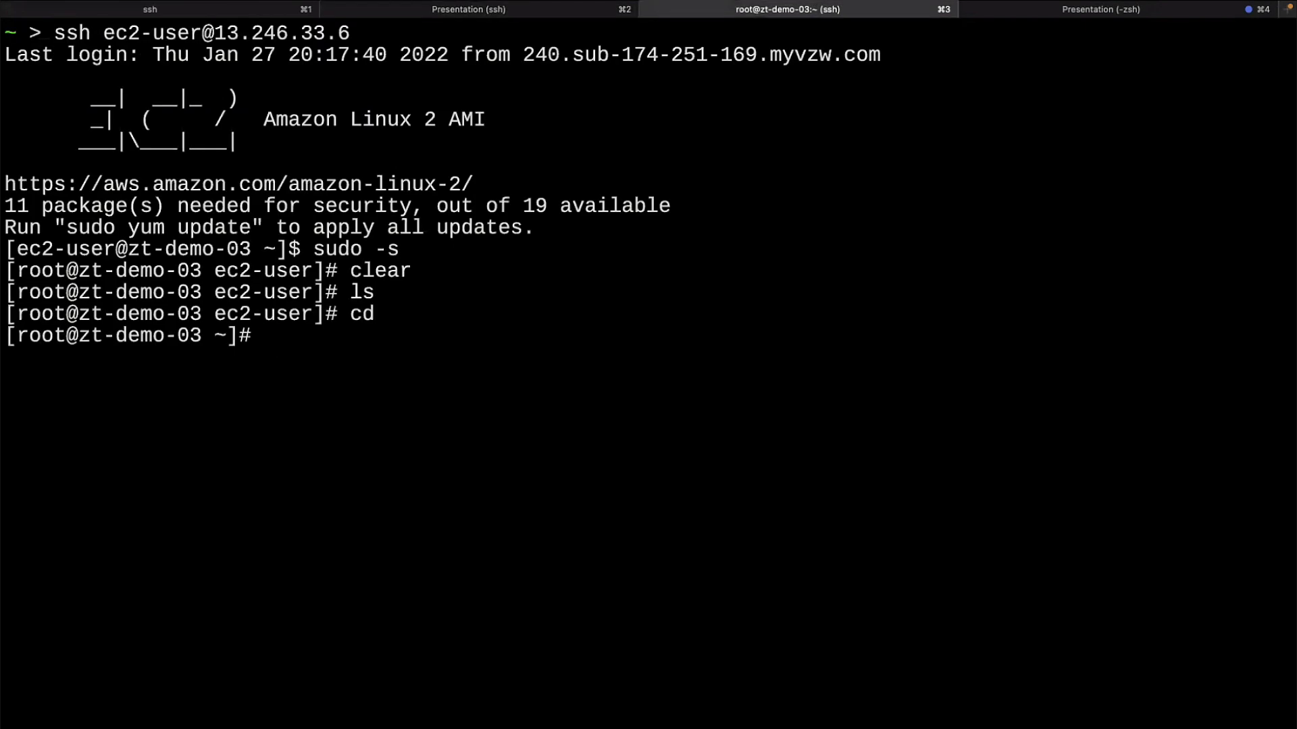
# Step: Type 'zerotier-cli join' on zt-demo-01 and copy network ID d3ecf5726d428a55 from the slide
pyautogui.press('super+1')
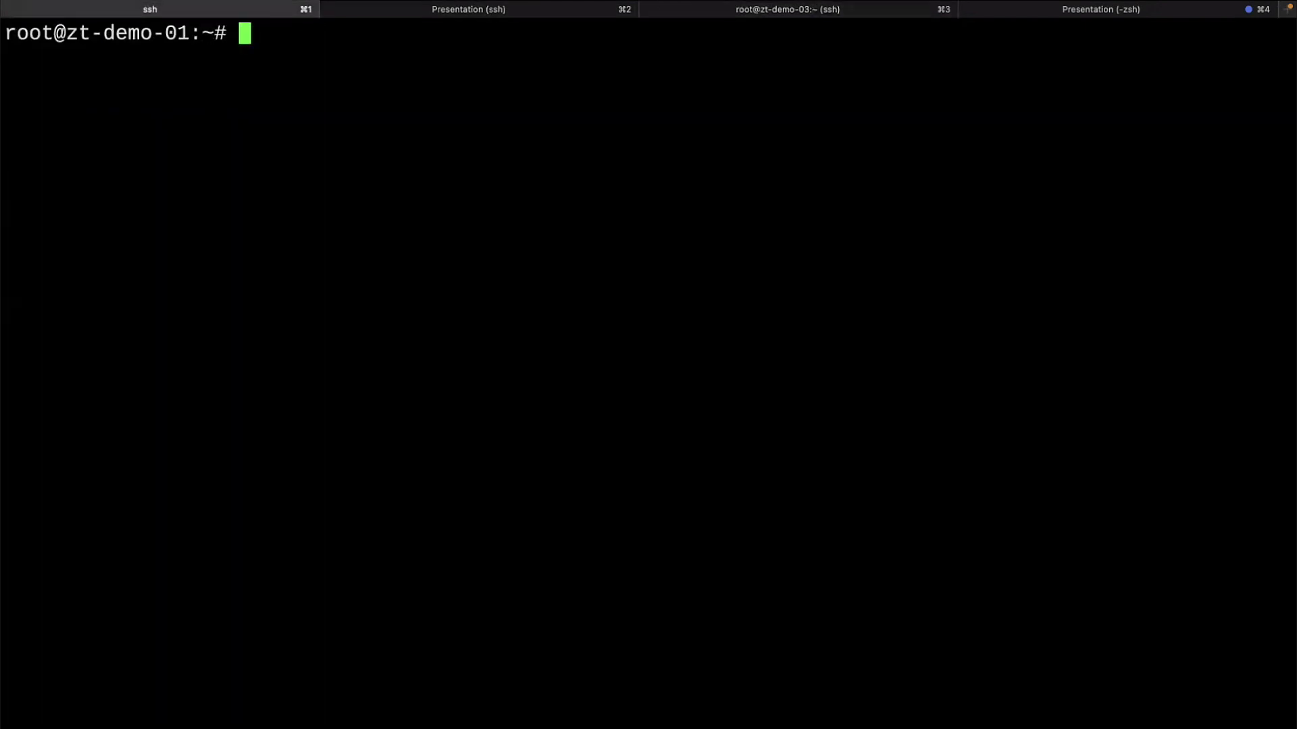
pyautogui.write('zerotier')
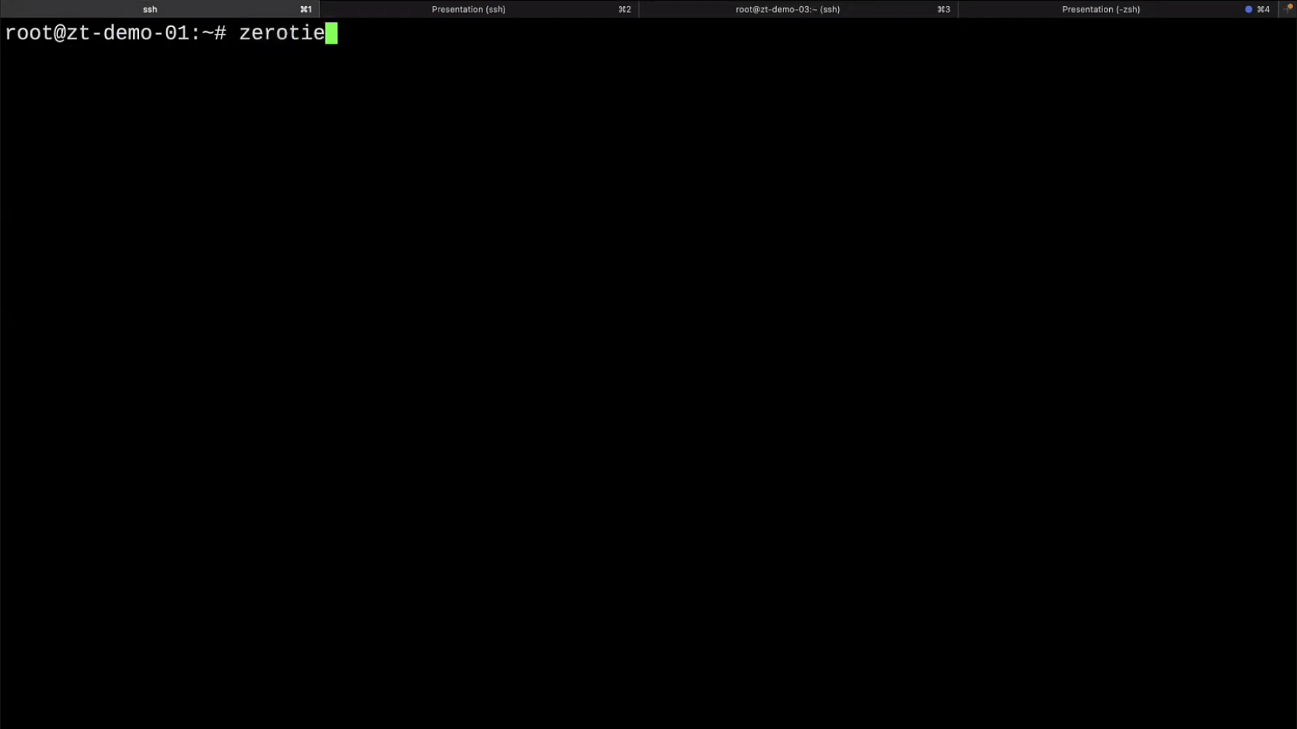
pyautogui.press('BackSpace')
pyautogui.press('BackSpace')
pyautogui.press('BackSpace')
pyautogui.press('BackSpace')
pyautogui.press('BackSpace')
pyautogui.press('BackSpace')
pyautogui.press('BackSpace')
pyautogui.press('BackSpace')
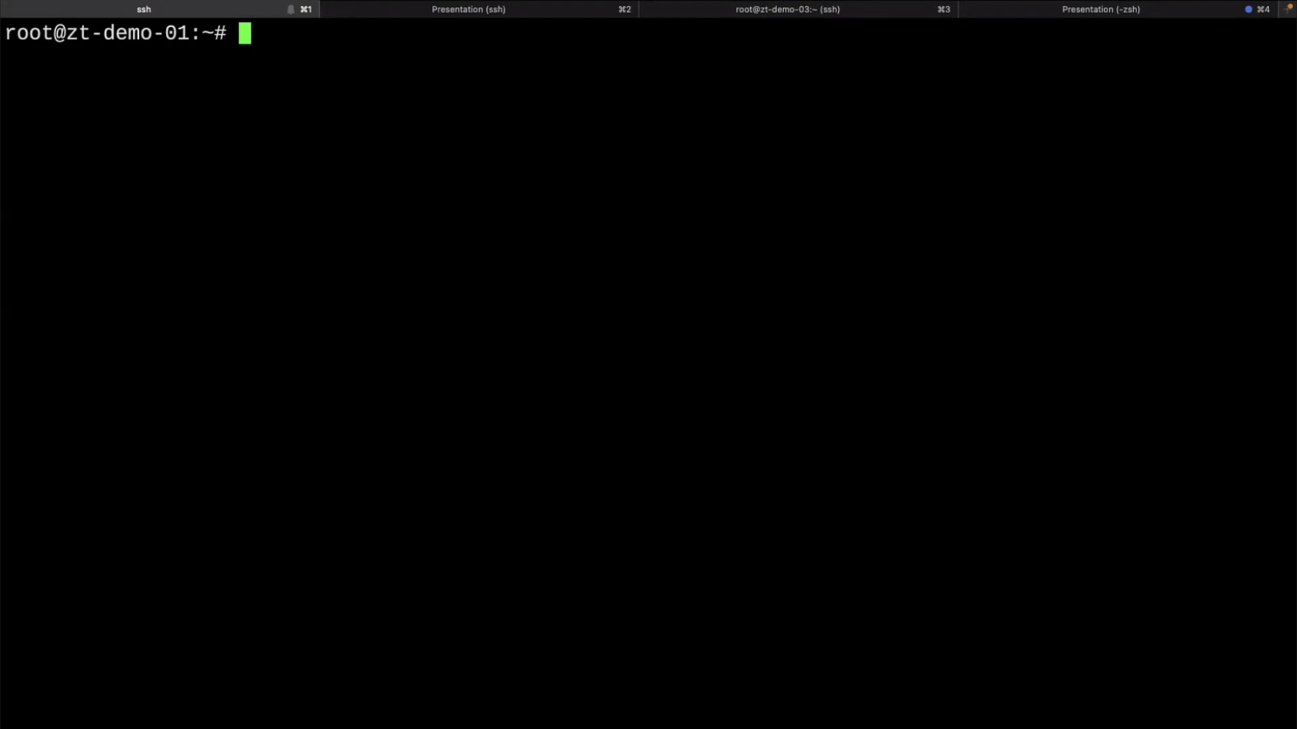
pyautogui.write('zerotier-cli ')
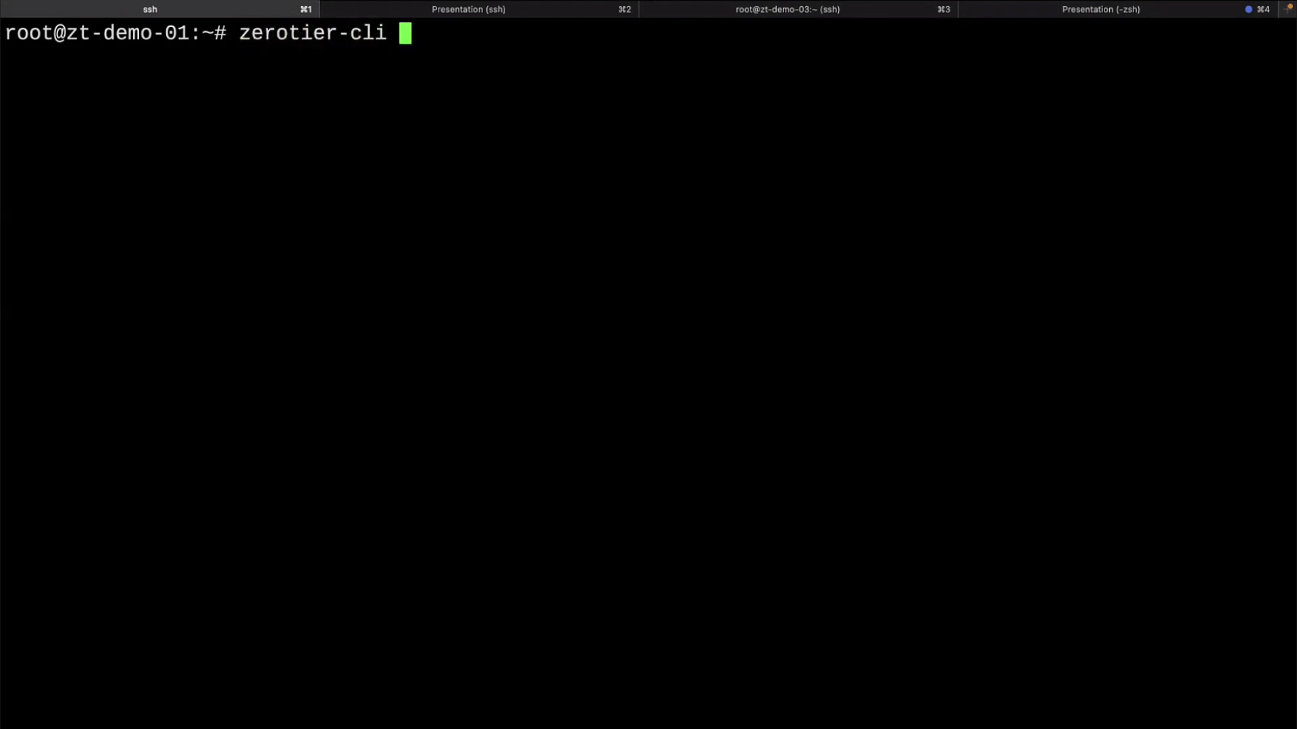
pyautogui.write('join')
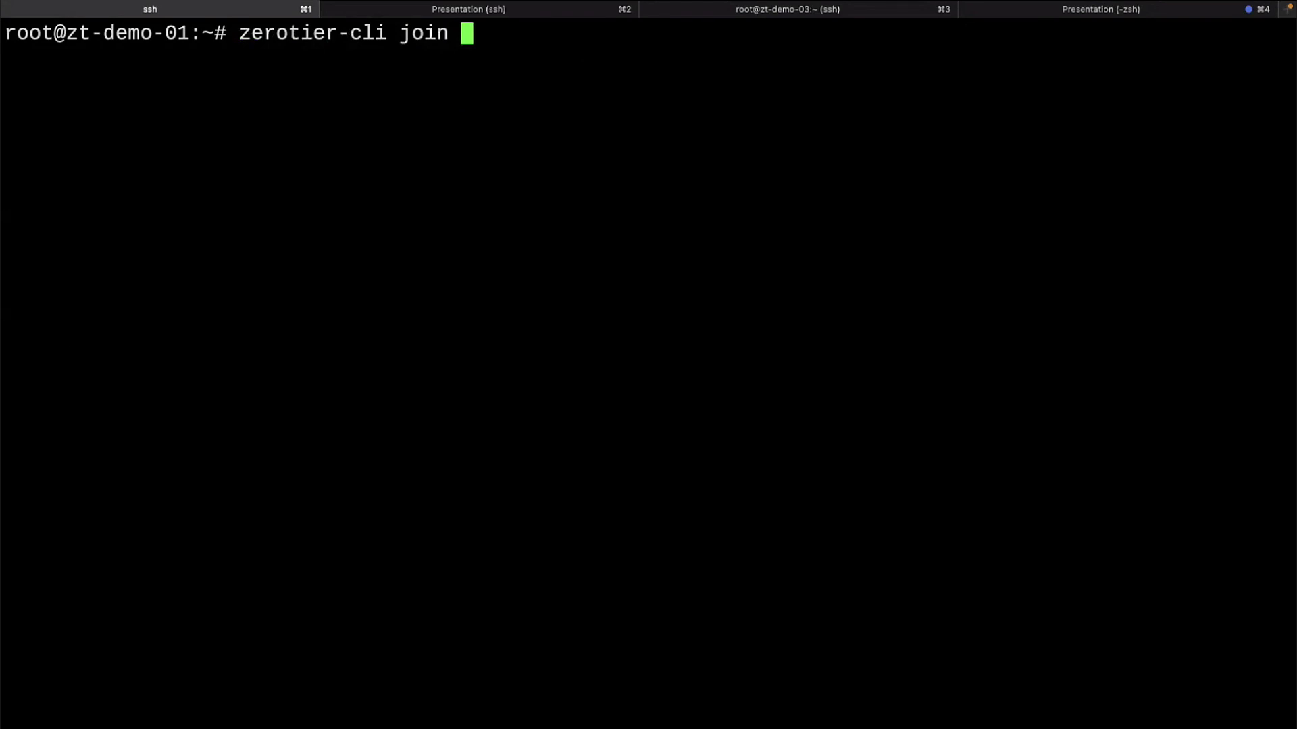
pyautogui.press('super+Tab')
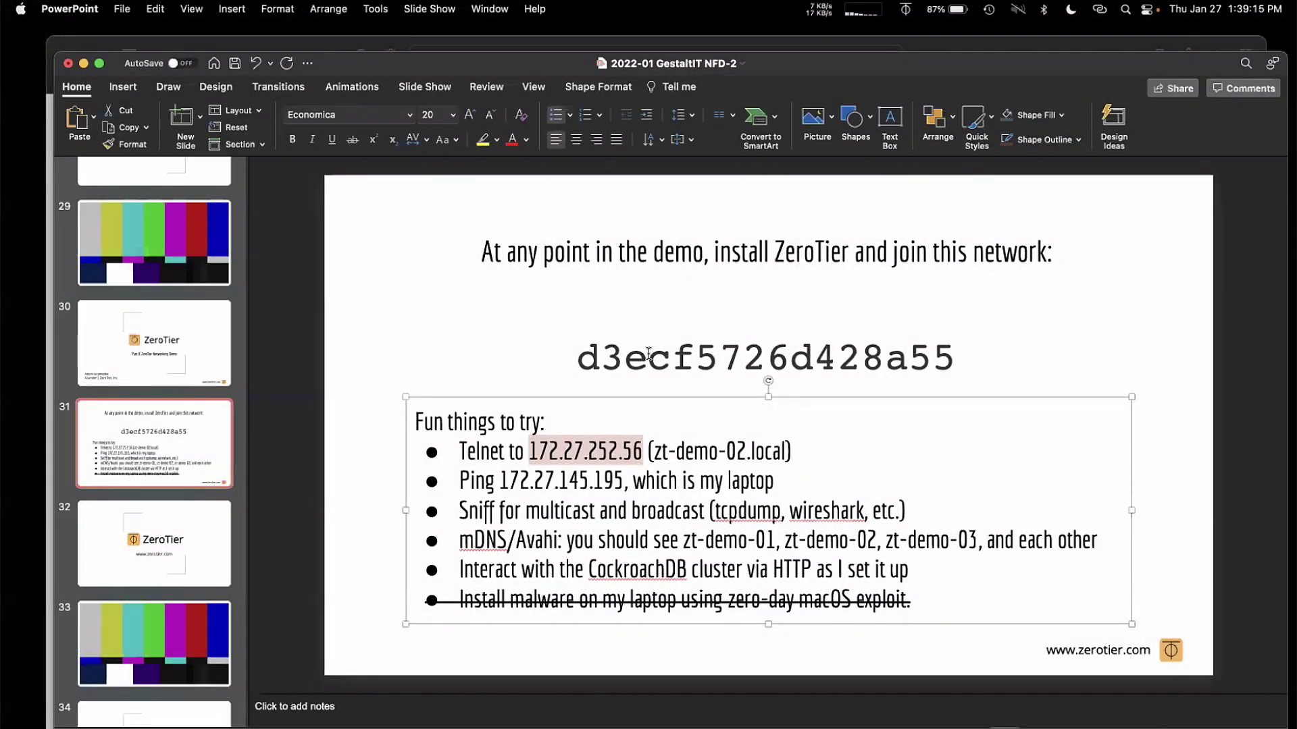
pyautogui.doubleClick(648, 353)
pyautogui.press('super+c')
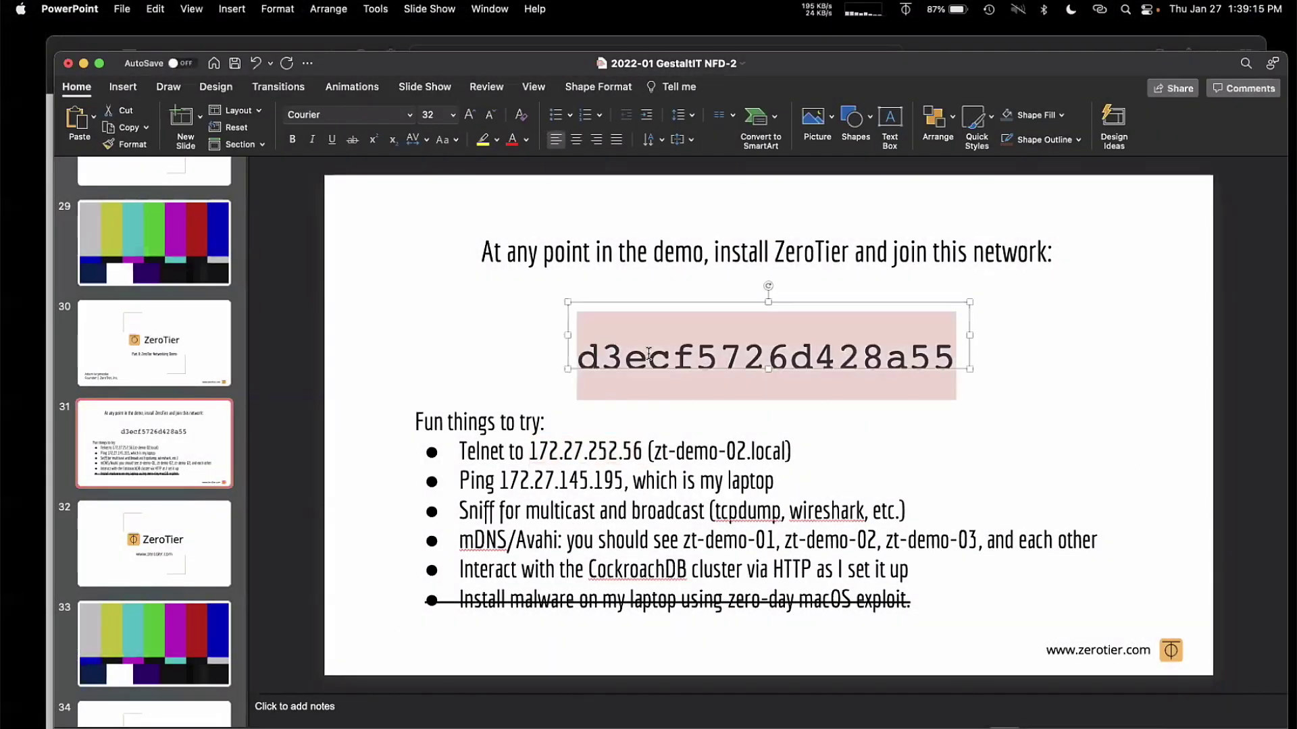
pyautogui.press('super+Tab')
# Step: Join zt-demo-01 to network d3ecf5726d428a55 and run zerotier-cli listnetworks there
pyautogui.press('super+v')
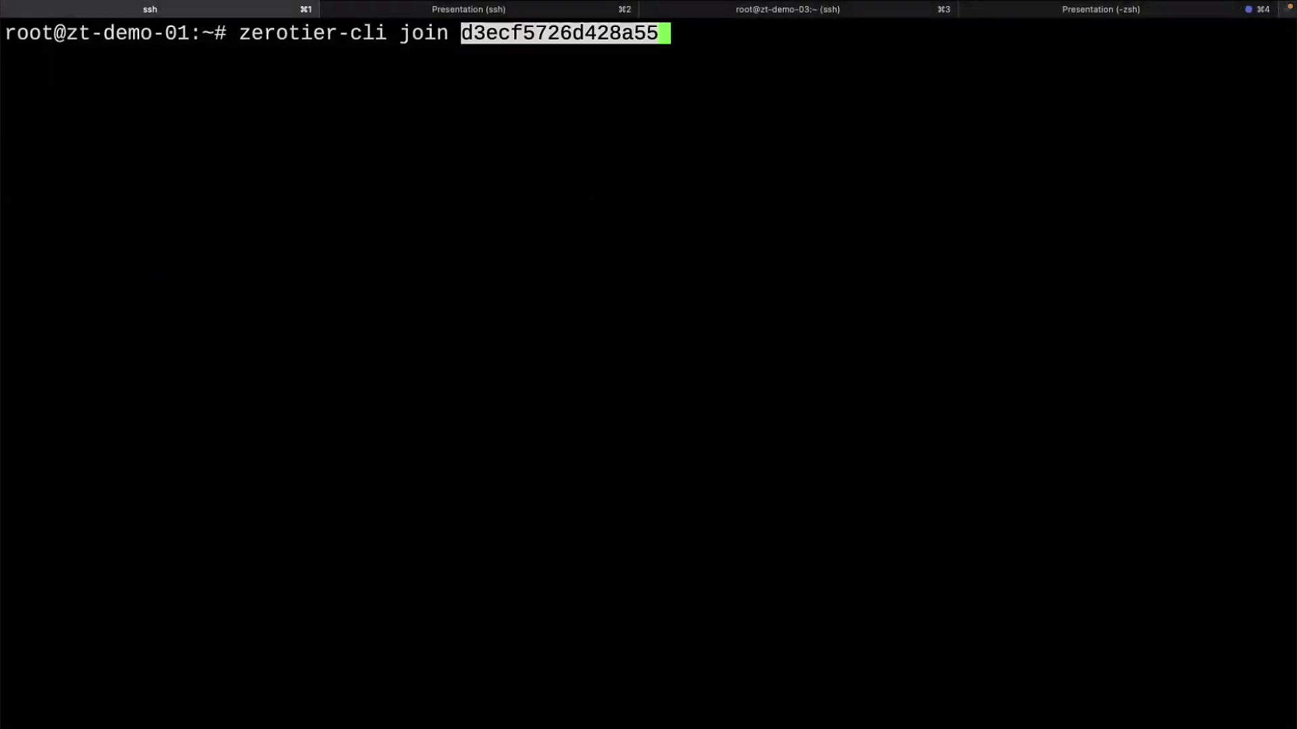
pyautogui.press('Return')
pyautogui.write('zerotier-cli list')
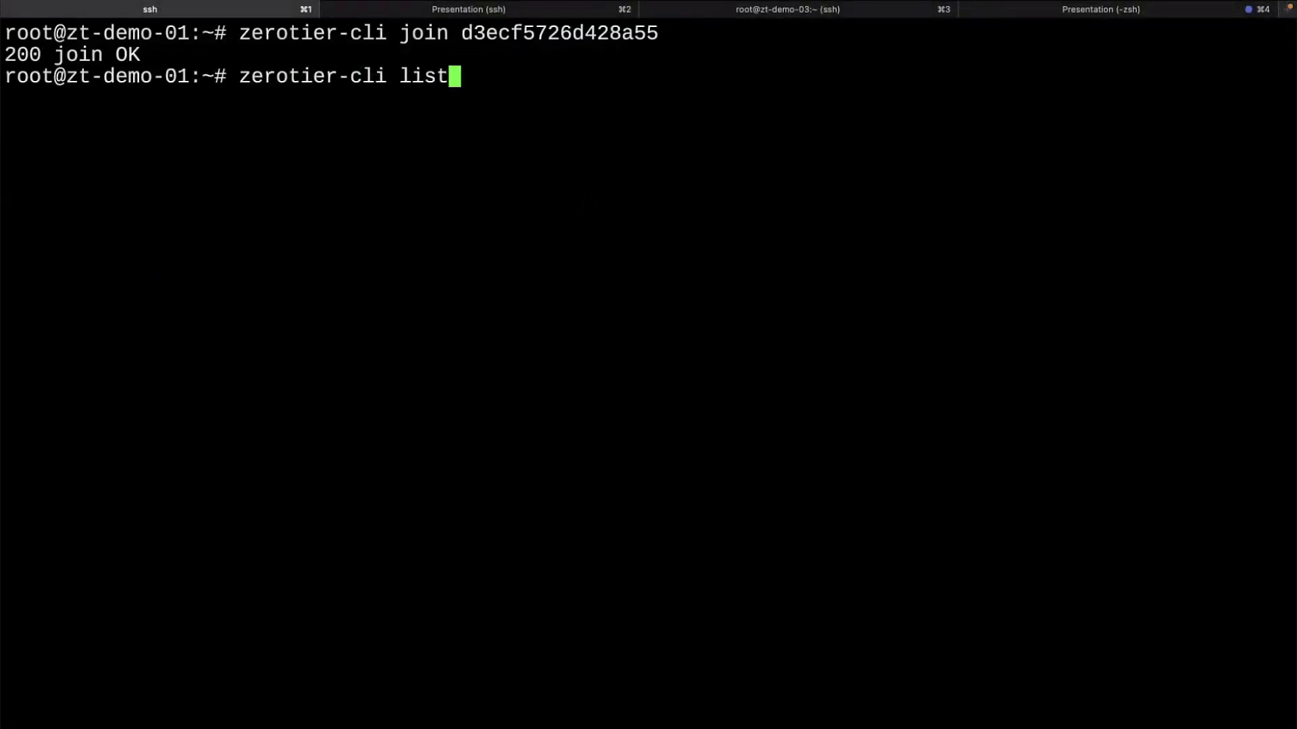
pyautogui.write('networks')
pyautogui.press('Return')
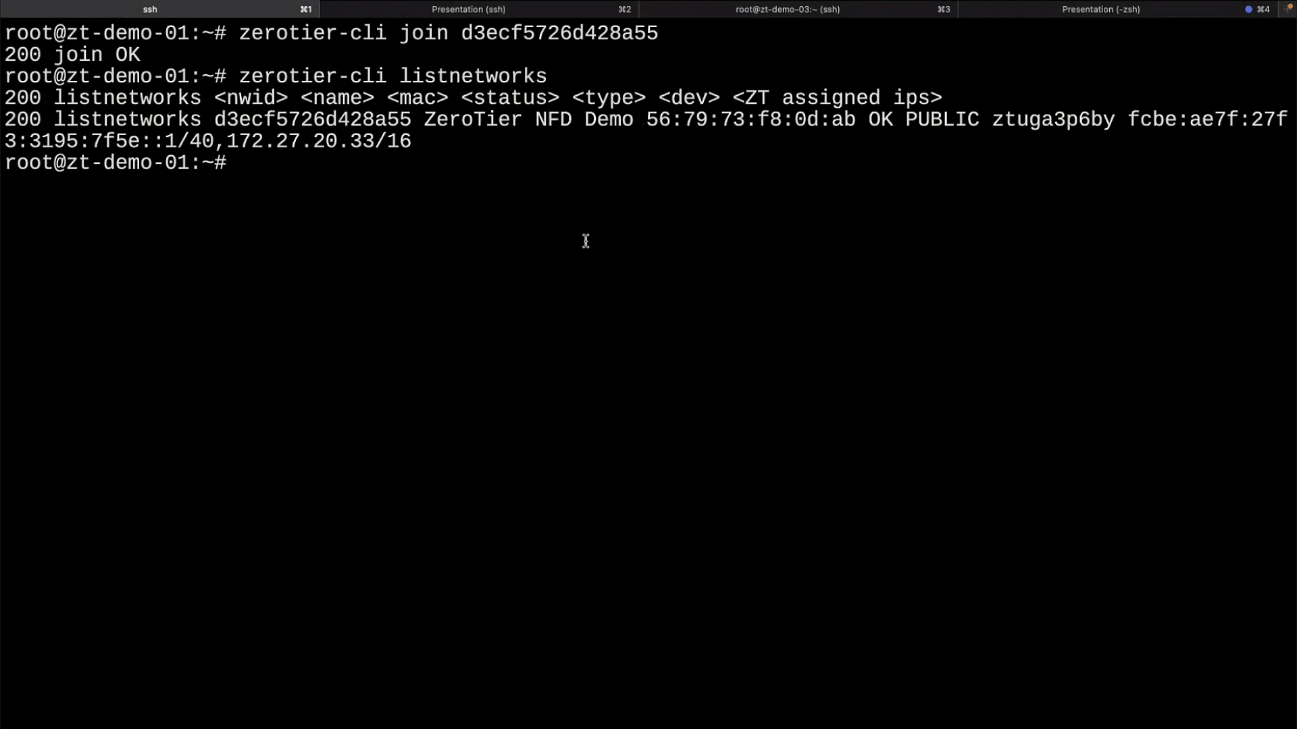
# Step: Run zerotier-cli listnetworks on zt-demo-02, select its IPv6 address, and return to zt-demo-01
pyautogui.click(439, 11)
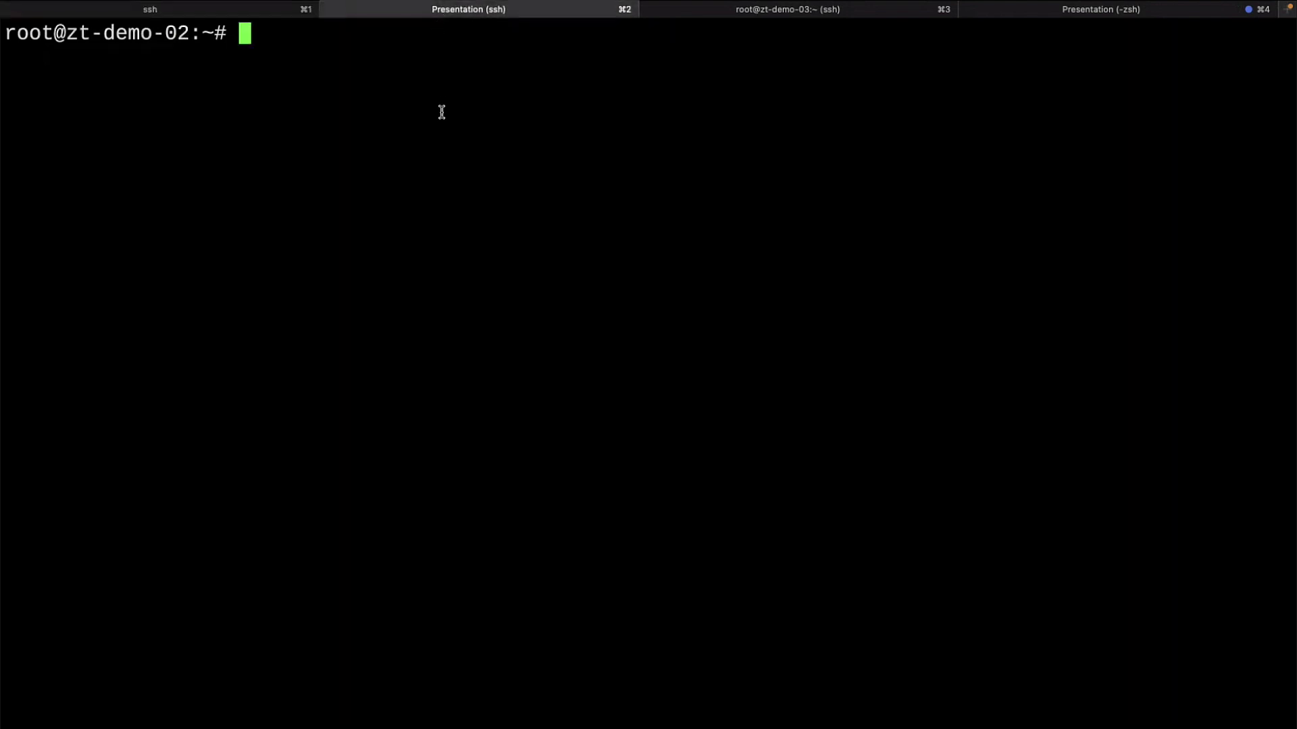
pyautogui.write('zerotier-cli list')
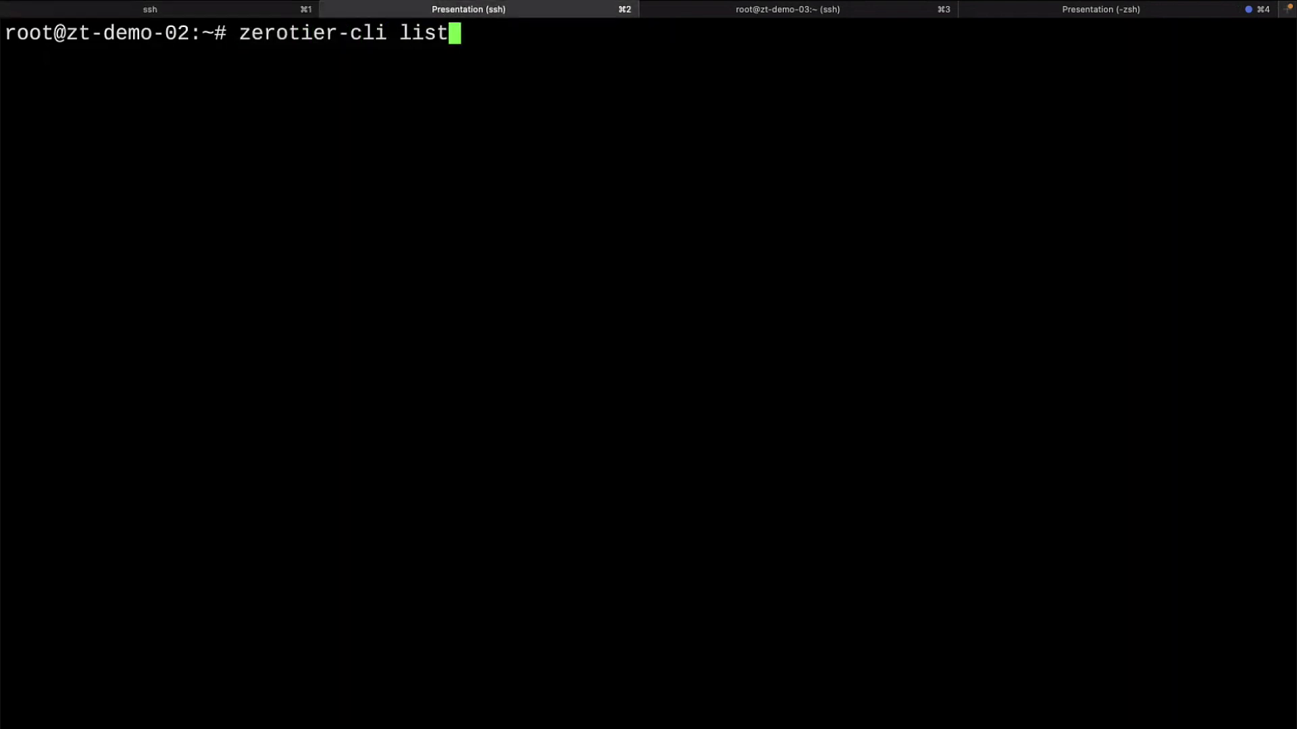
pyautogui.write('netowr')
pyautogui.press('BackSpace')
pyautogui.press('BackSpace')
pyautogui.press('BackSpace')
pyautogui.write('works')
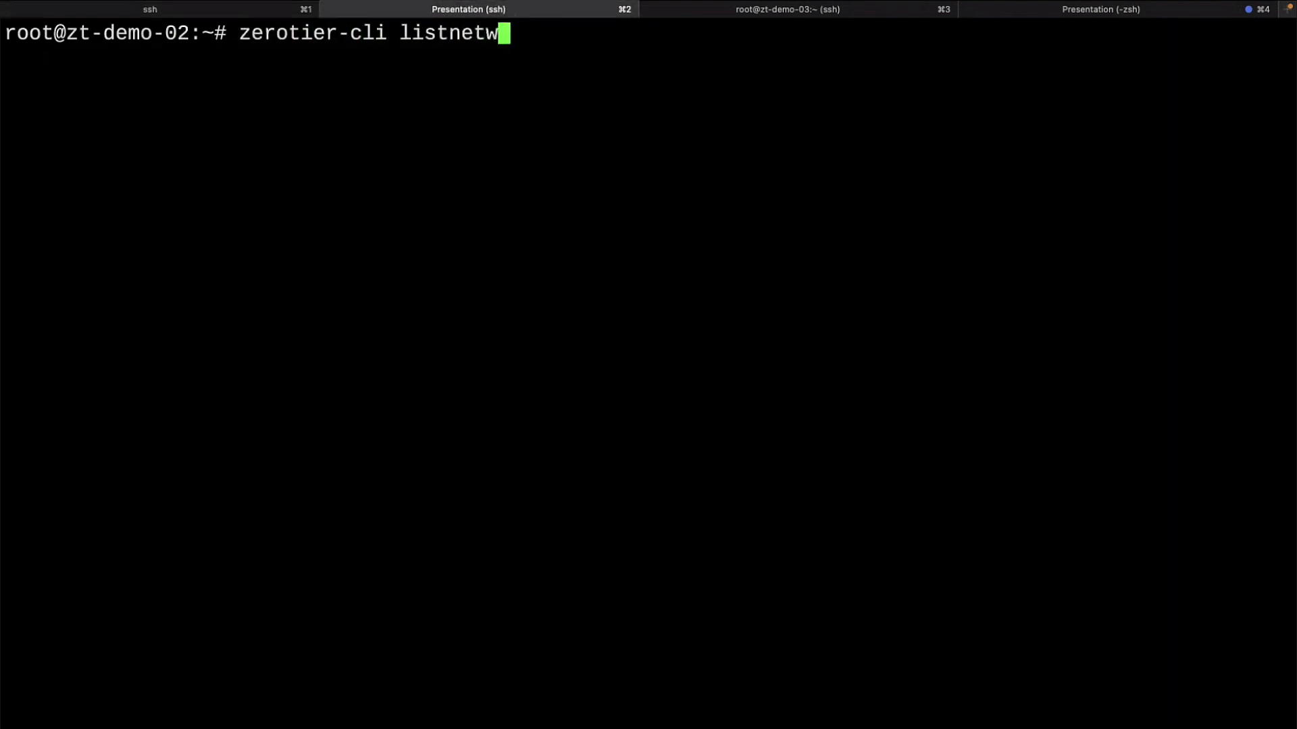
pyautogui.press('Return')
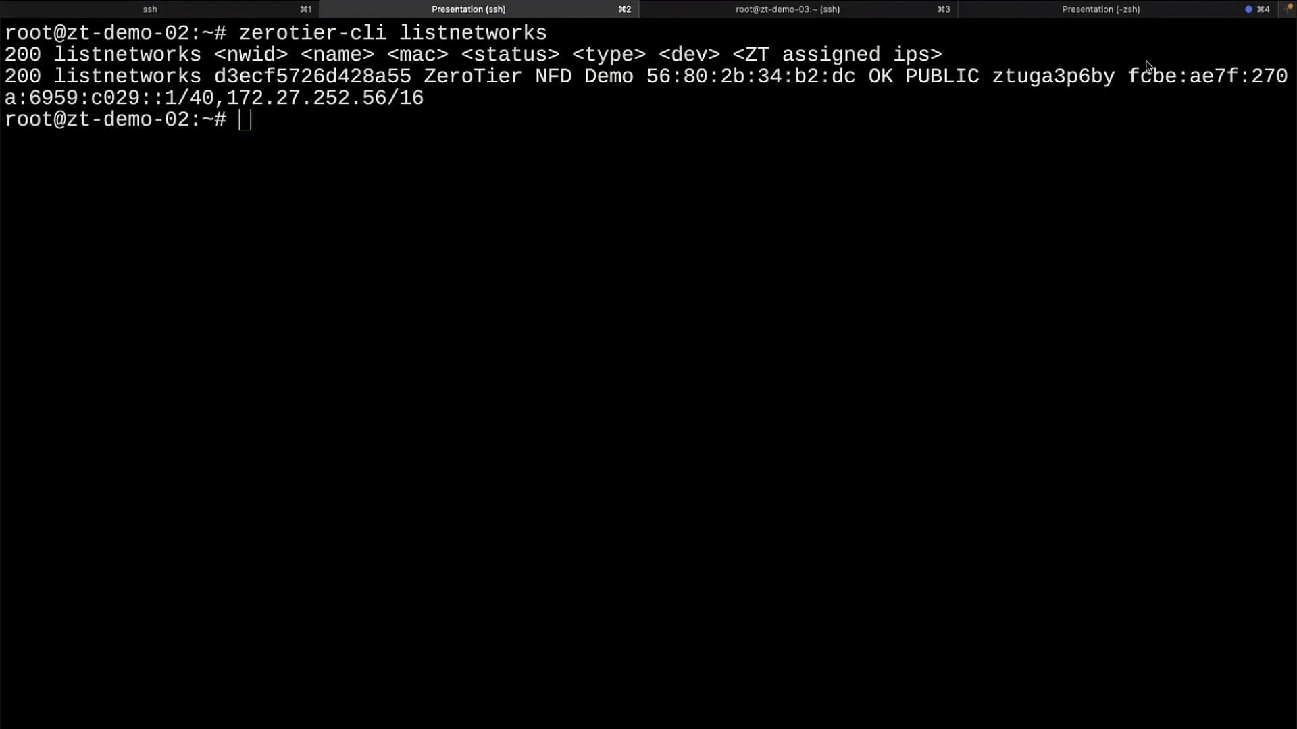
pyautogui.moveTo(1130, 77); pyautogui.dragTo(208, 92)
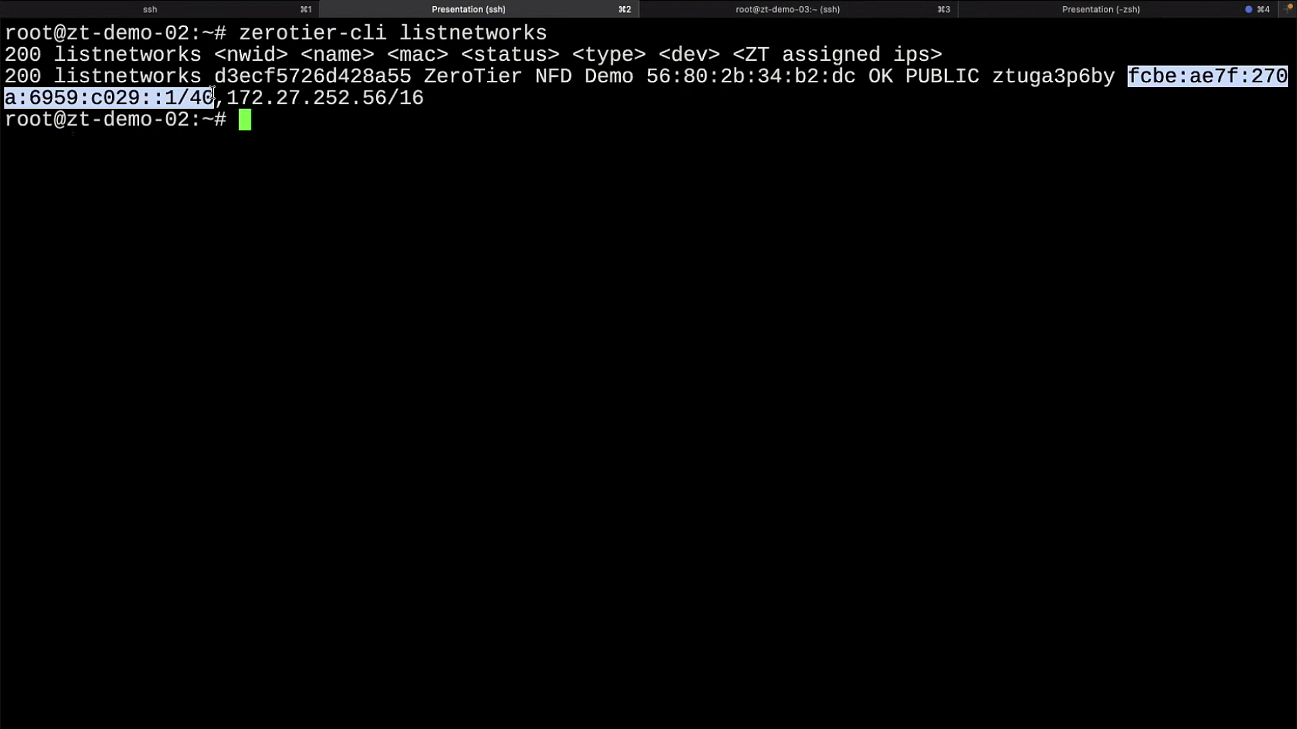
pyautogui.click(405, 121)
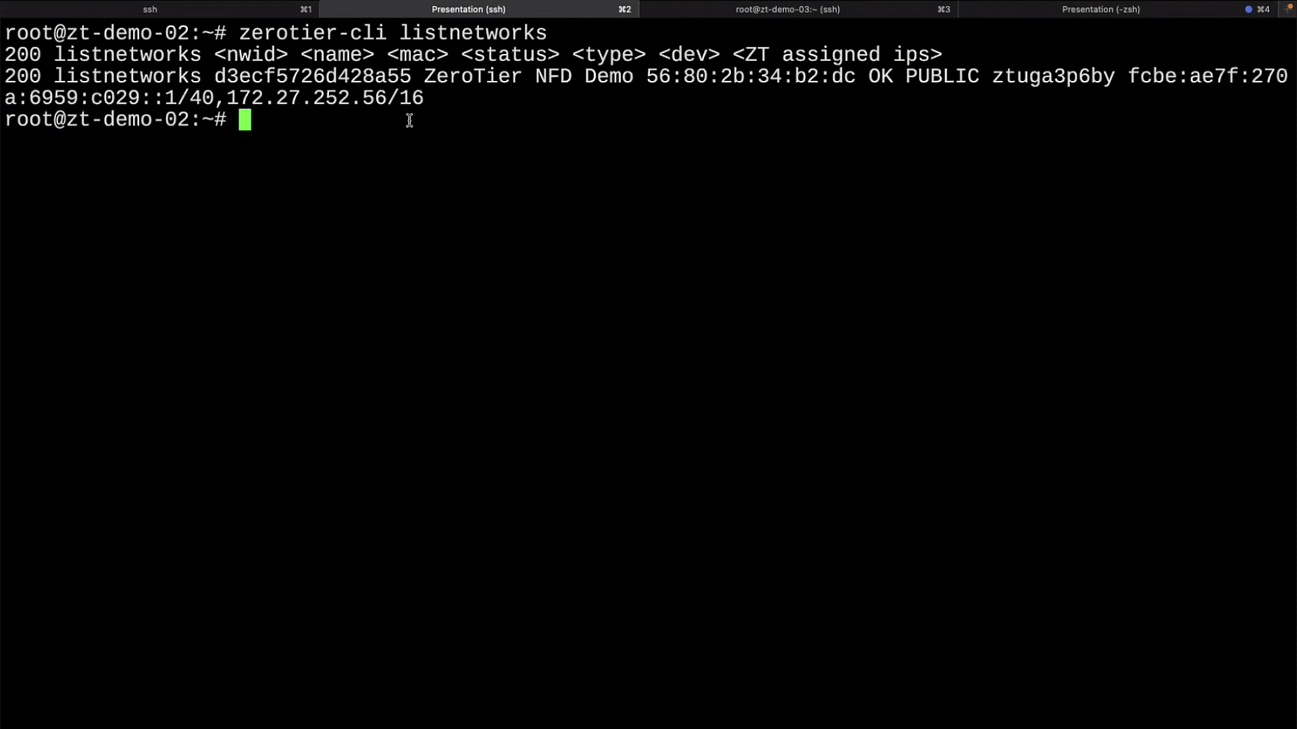
pyautogui.click(259, 16)
# Step: Ping zt-demo-02's ZeroTier IPv6 address with ping6, dropping the /40 suffix from the address
pyautogui.write('ping6 fcbe:ae7f:270a:6959:c029::1/40')
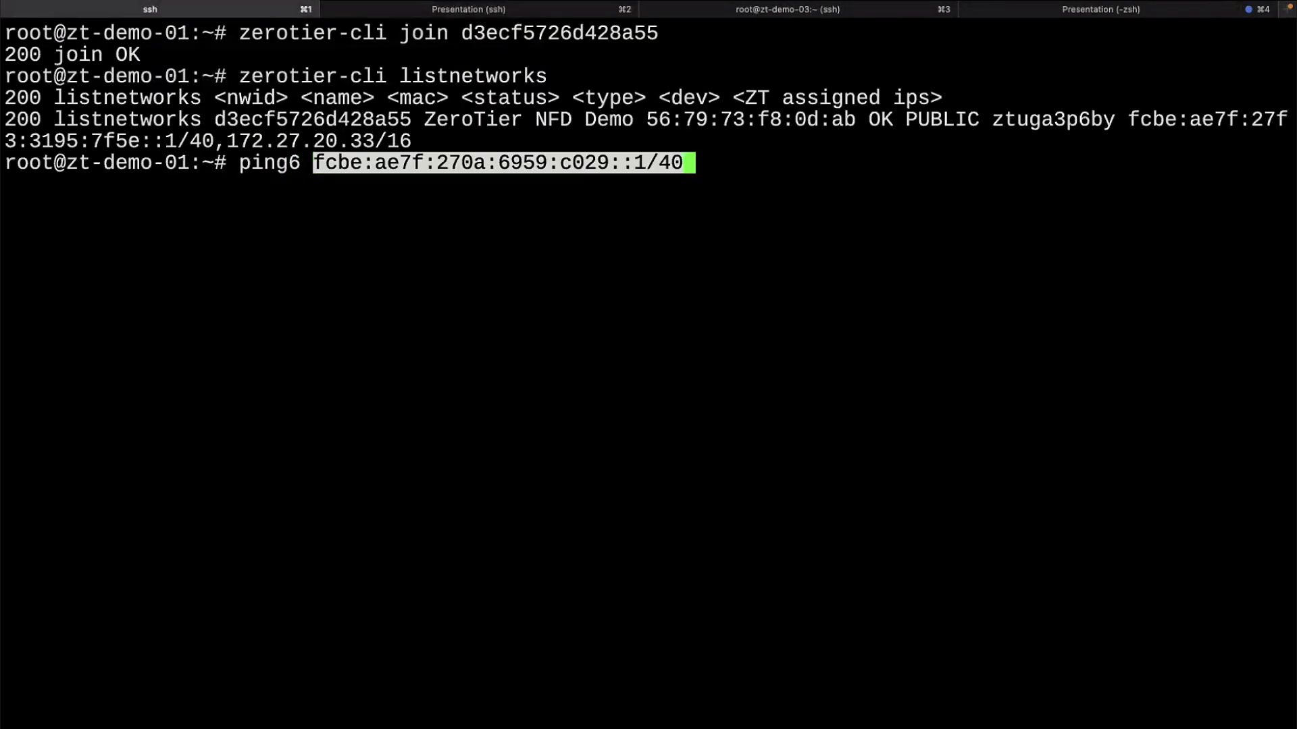
pyautogui.press('Return')
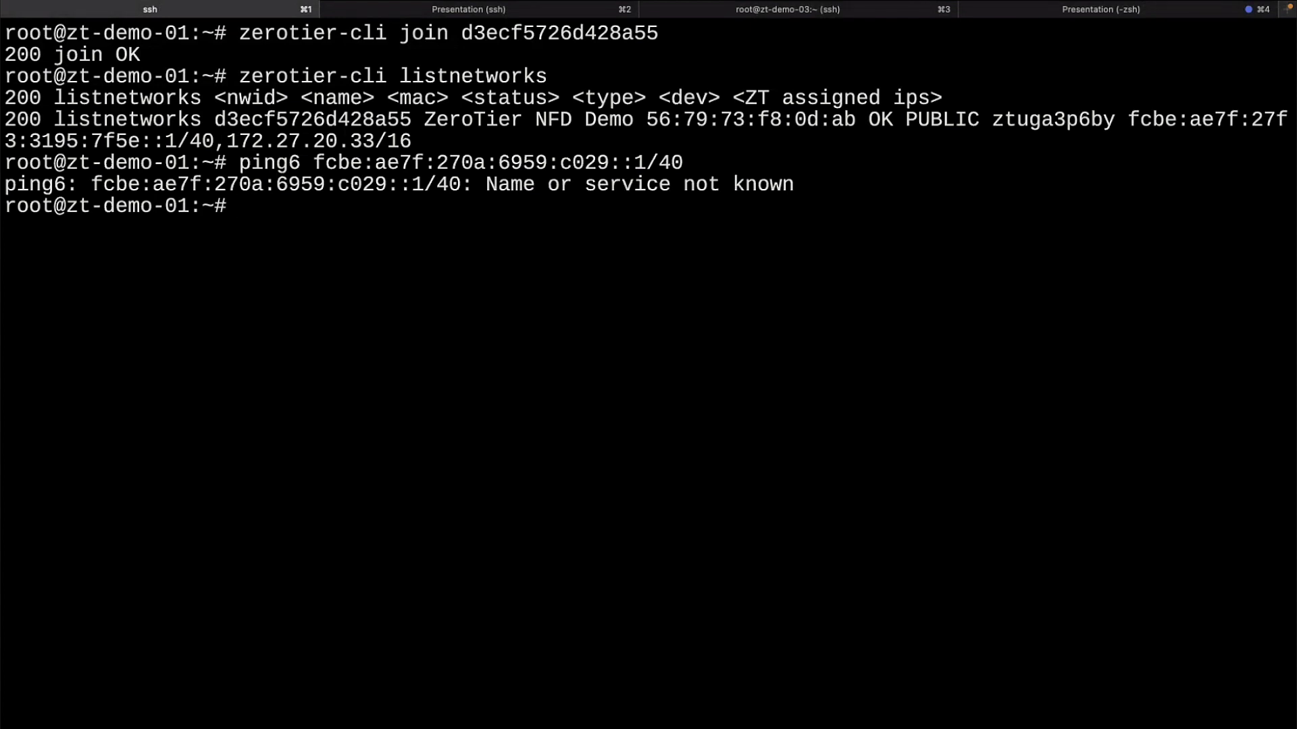
pyautogui.press('Up')
pyautogui.press('BackSpace')
pyautogui.press('BackSpace')
pyautogui.press('BackSpace')
pyautogui.press('Return')
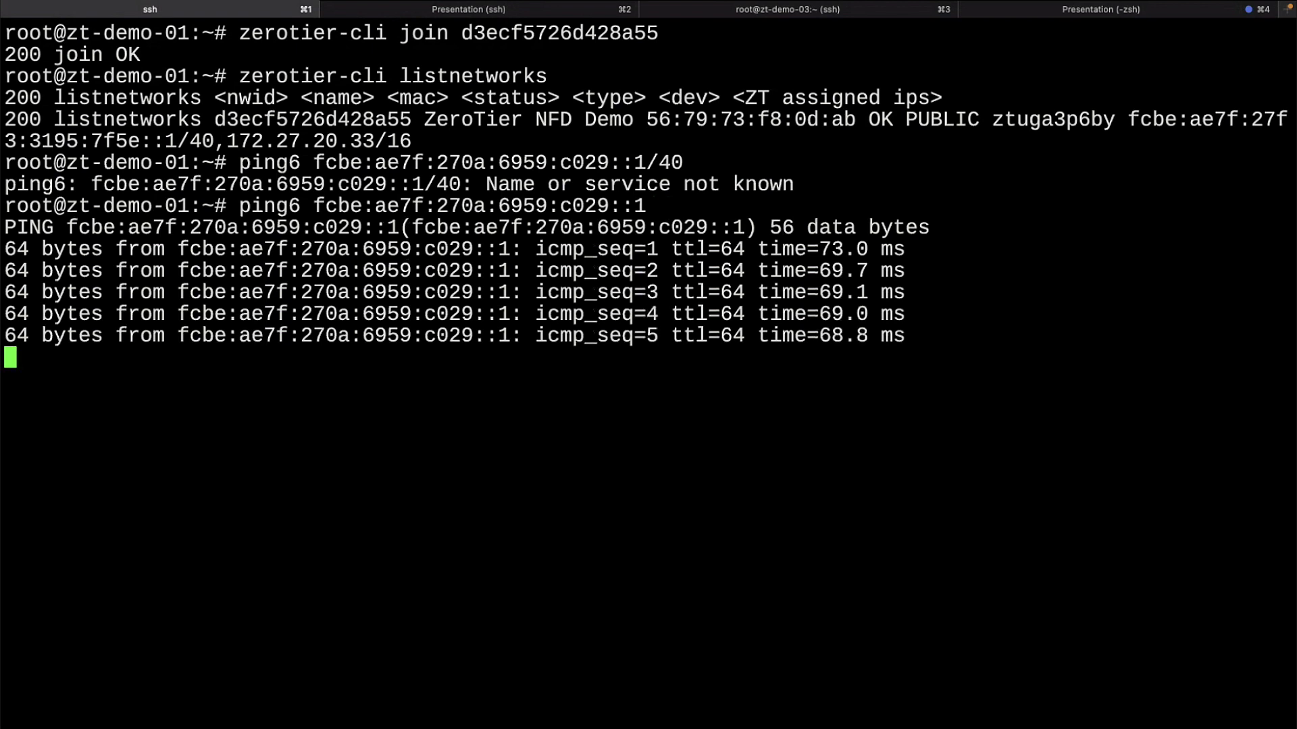
pyautogui.hotkey('ctrl', 'c')
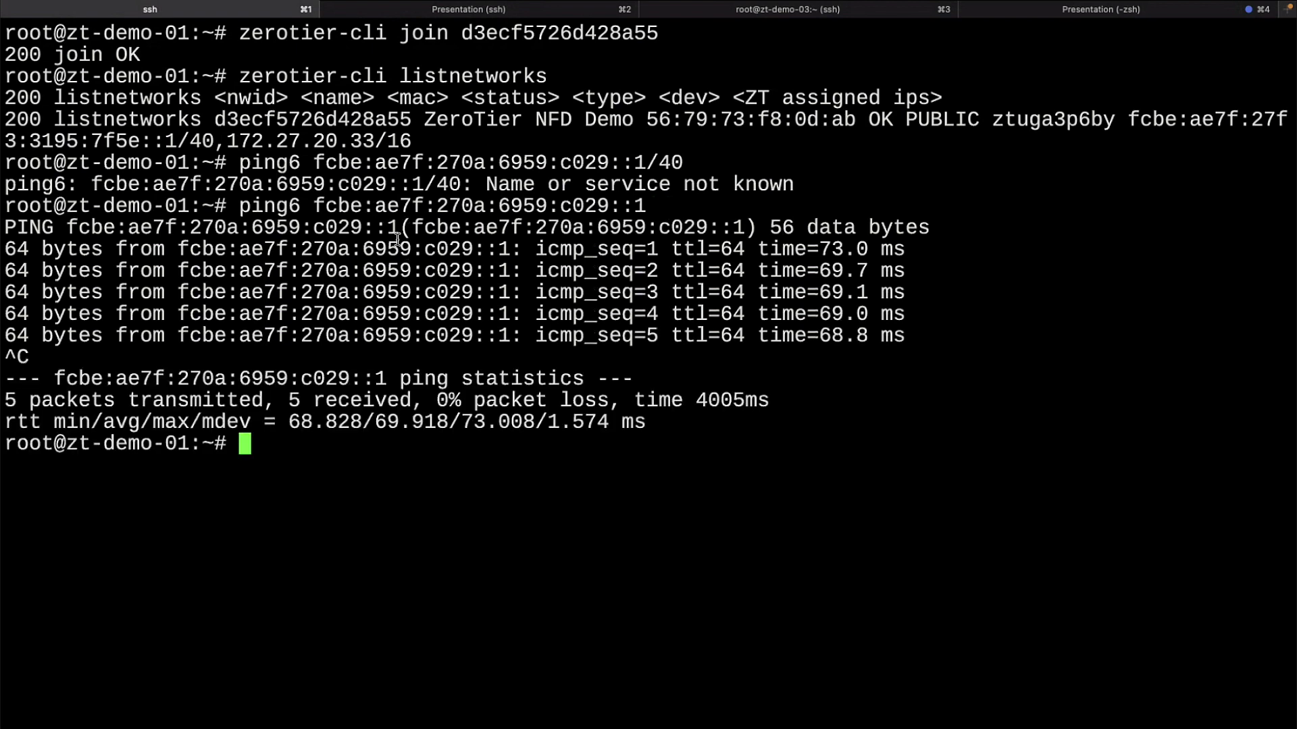
# Step: Ping zt-demo-02.local and then zt-demo-03.local, stopping each after a few replies
pyautogui.write('ping zt-demo-02.local')
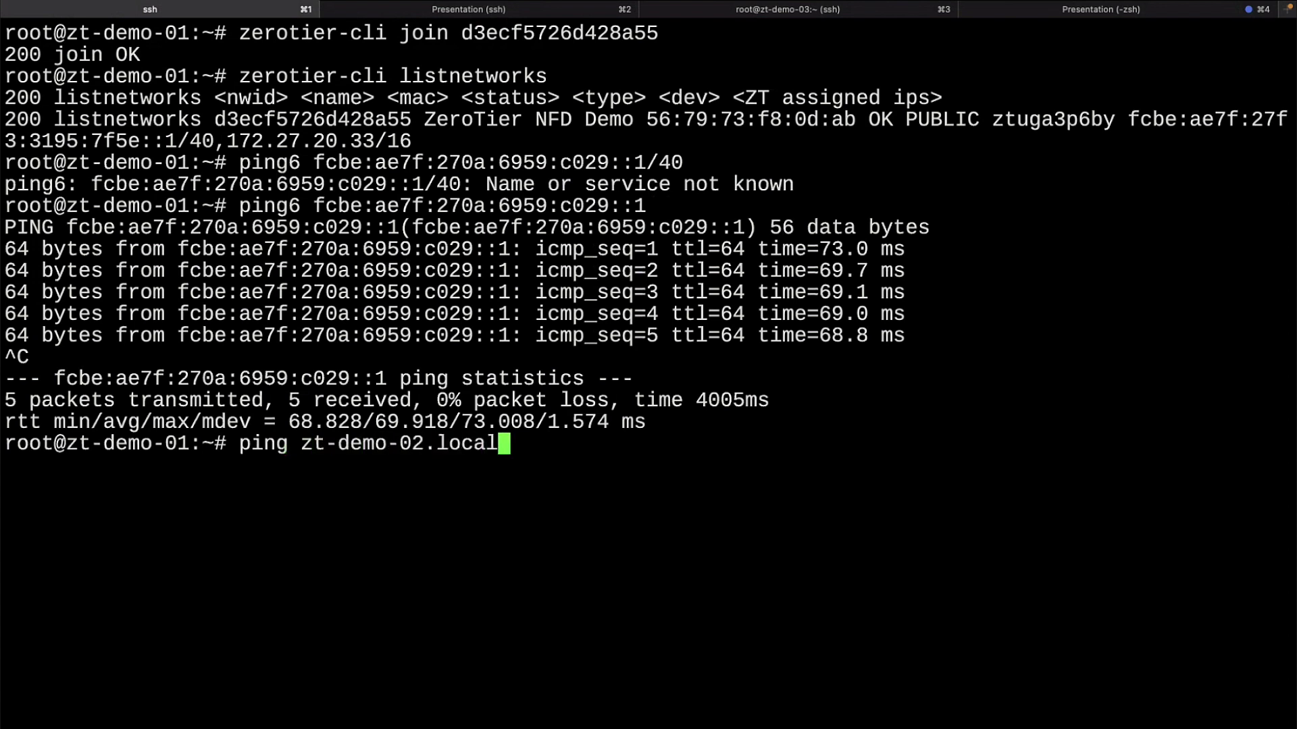
pyautogui.press('Return')
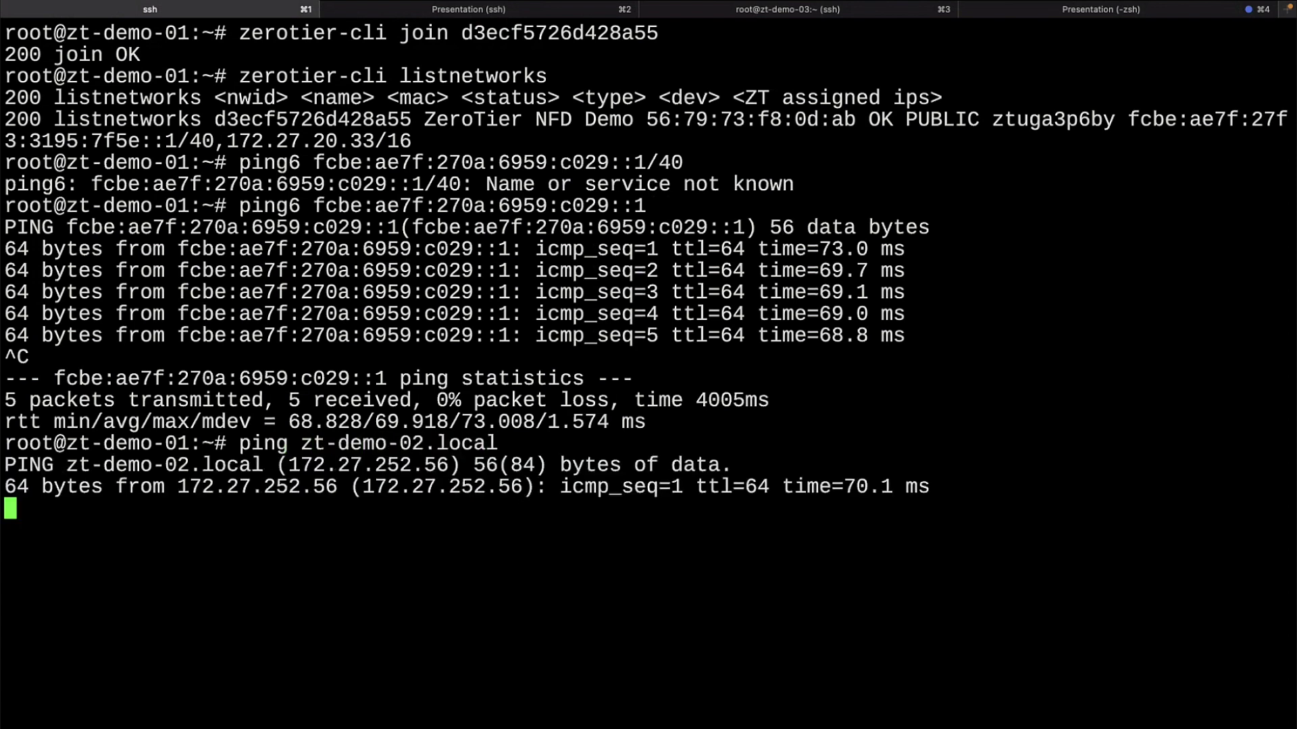
pyautogui.hotkey('ctrl', 'c')
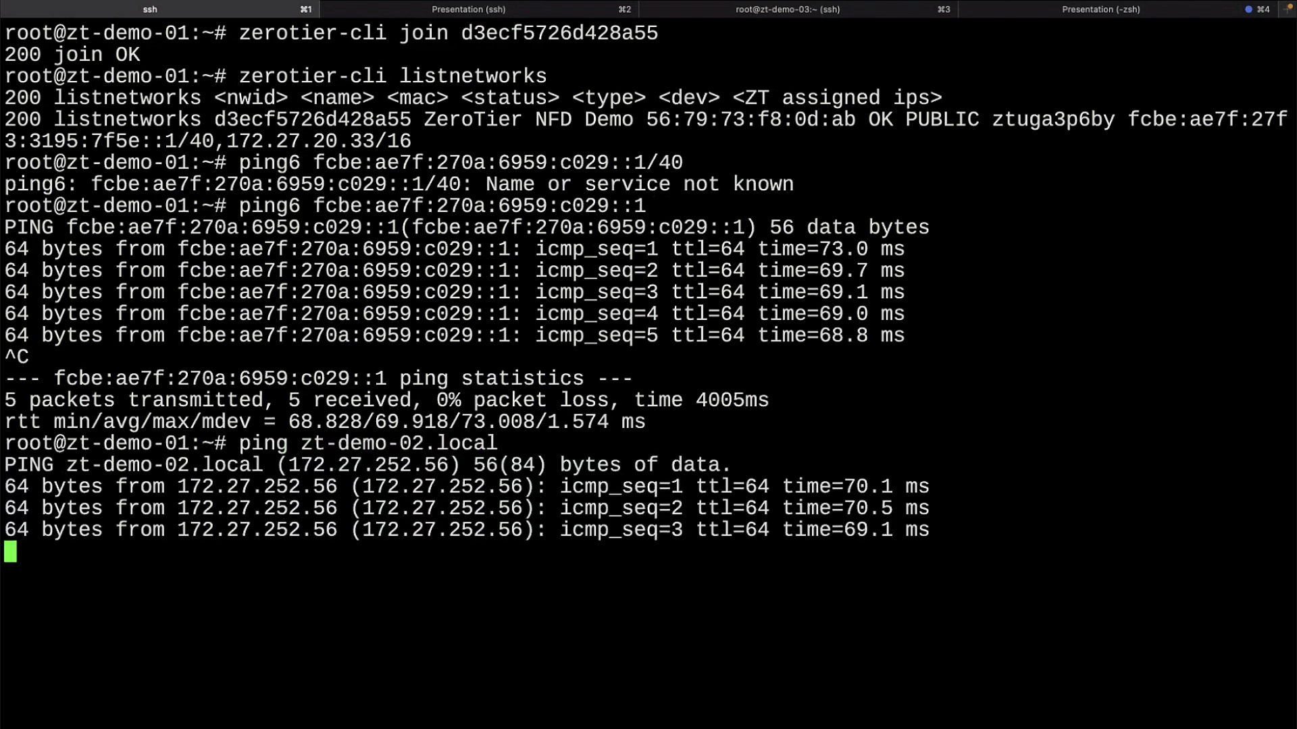
pyautogui.press('Up')
pyautogui.press('Left')
pyautogui.press('Left')
pyautogui.press('Left')
pyautogui.press('Left')
pyautogui.press('Left')
pyautogui.press('Left')
pyautogui.press('BackSpace')
pyautogui.write('3')
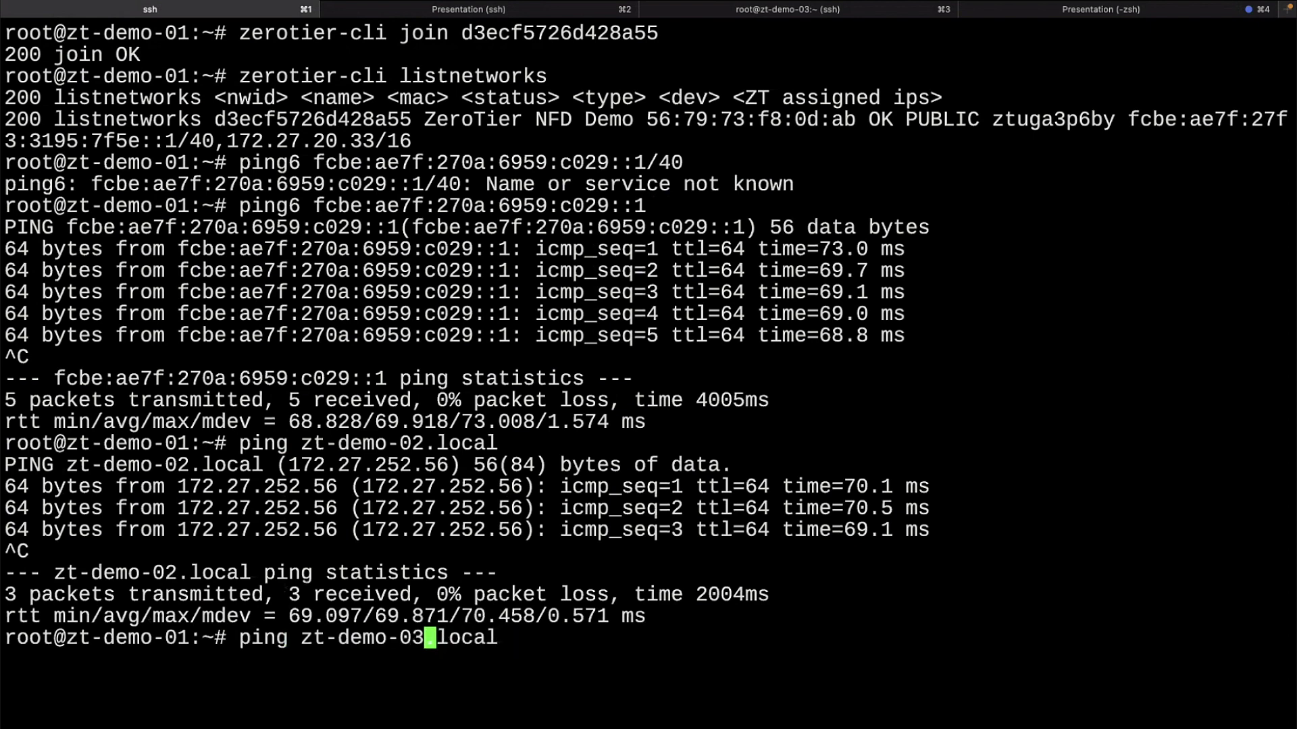
pyautogui.press('Return')
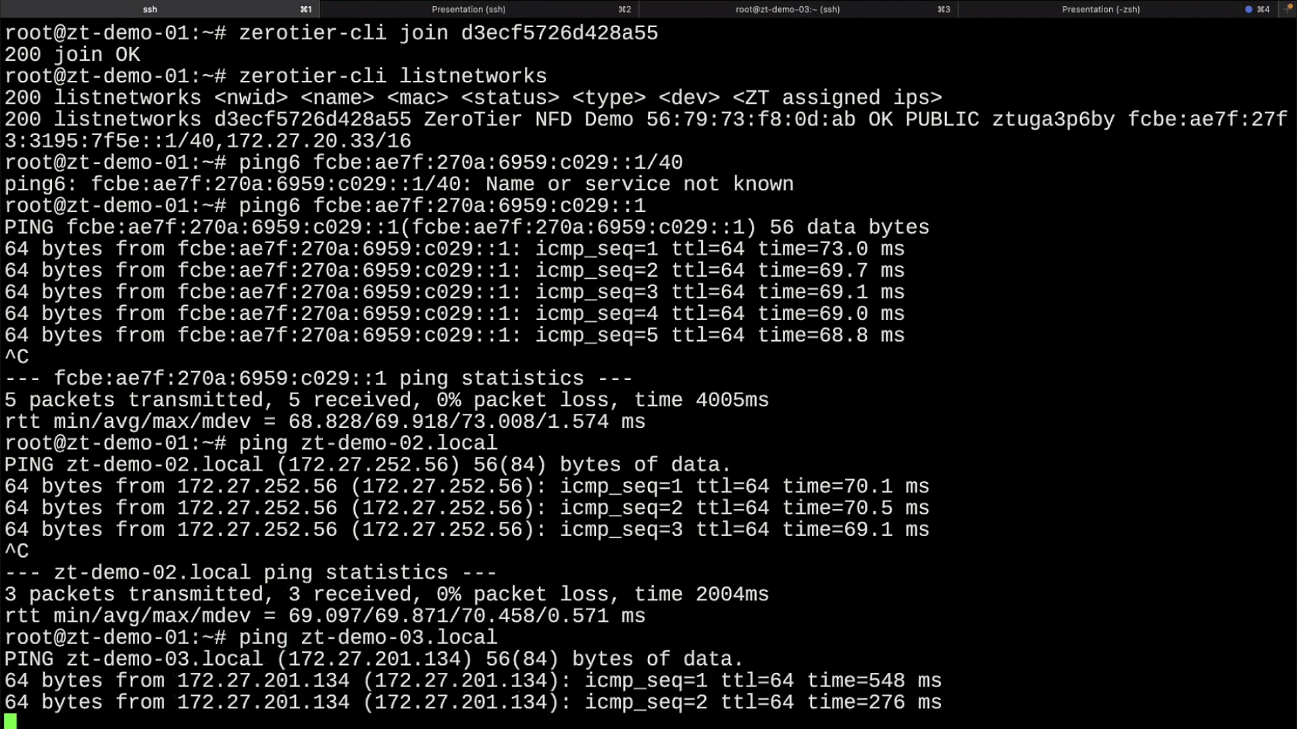
pyautogui.hotkey('ctrl', 'c')
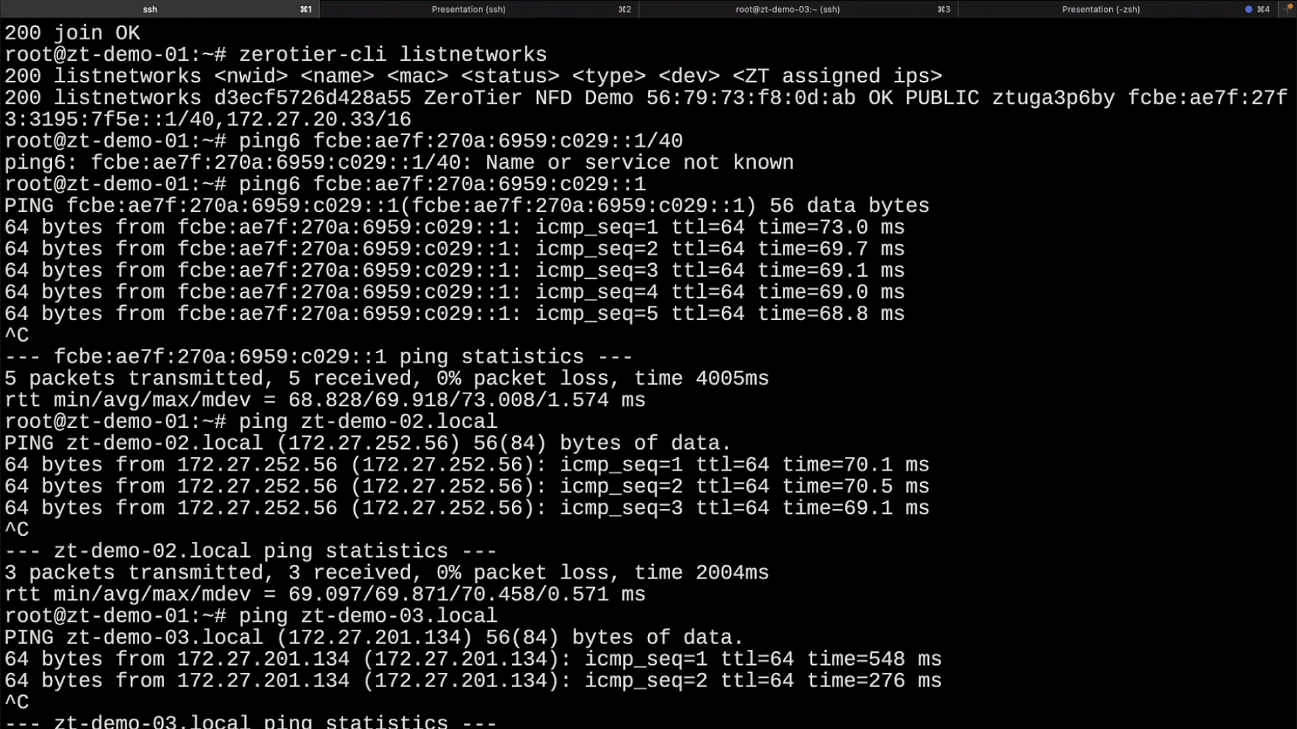
# Step: Ping the laptop legba.local briefly, then list the home folder with ls -l
pyautogui.write('ping legba.local')
pyautogui.press('Return')
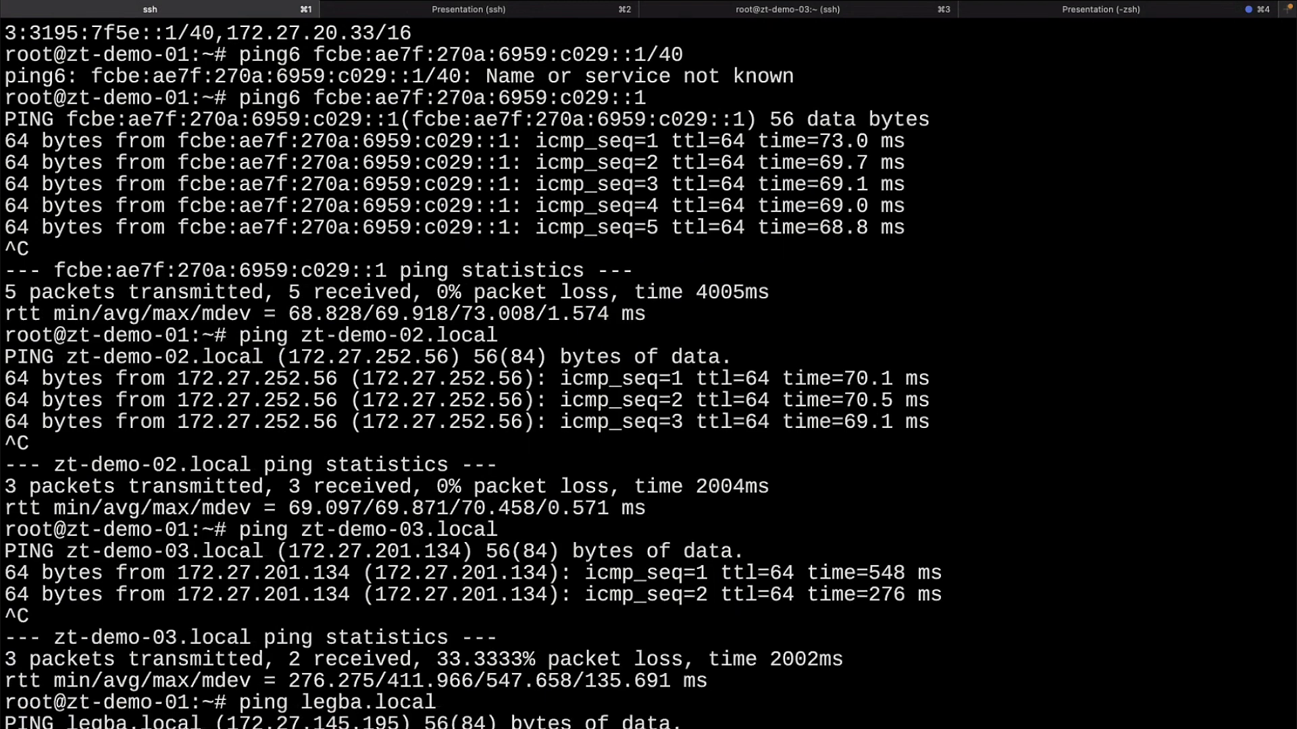
pyautogui.hotkey('ctrl', 'c')
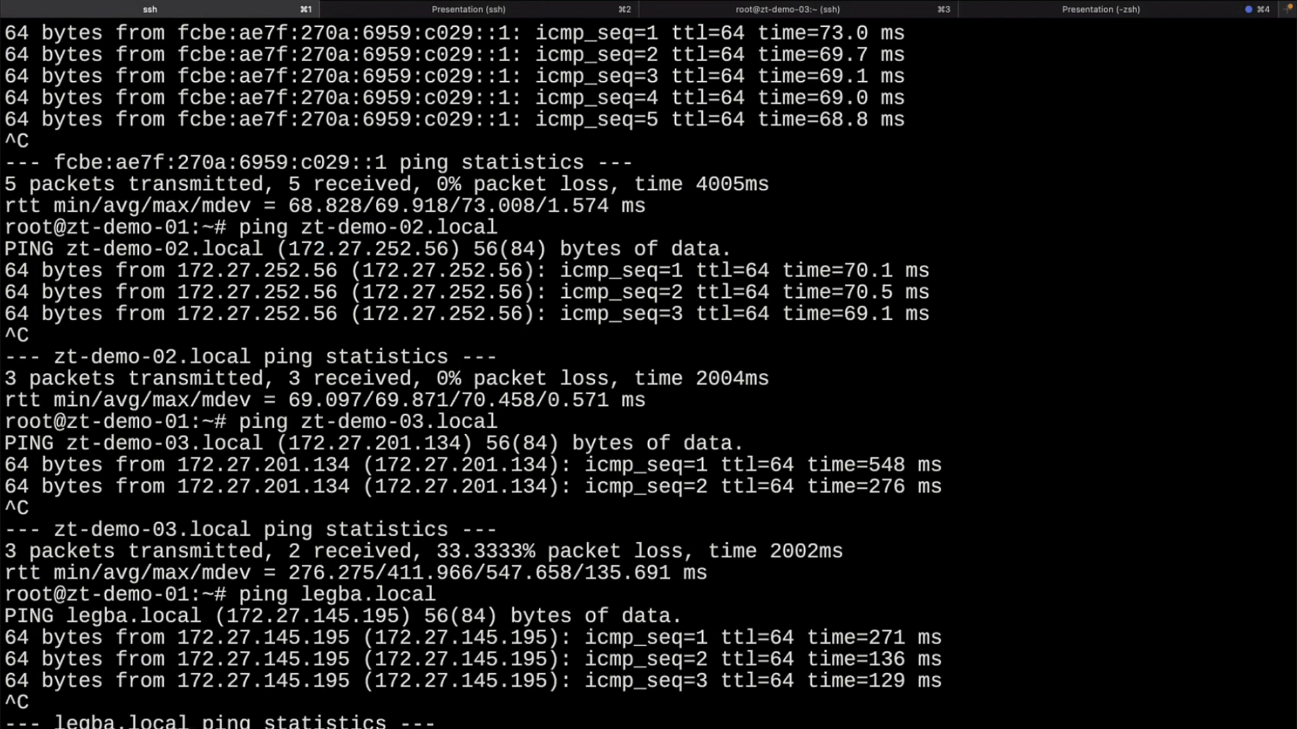
pyautogui.write('ls -l')
pyautogui.press('Return')
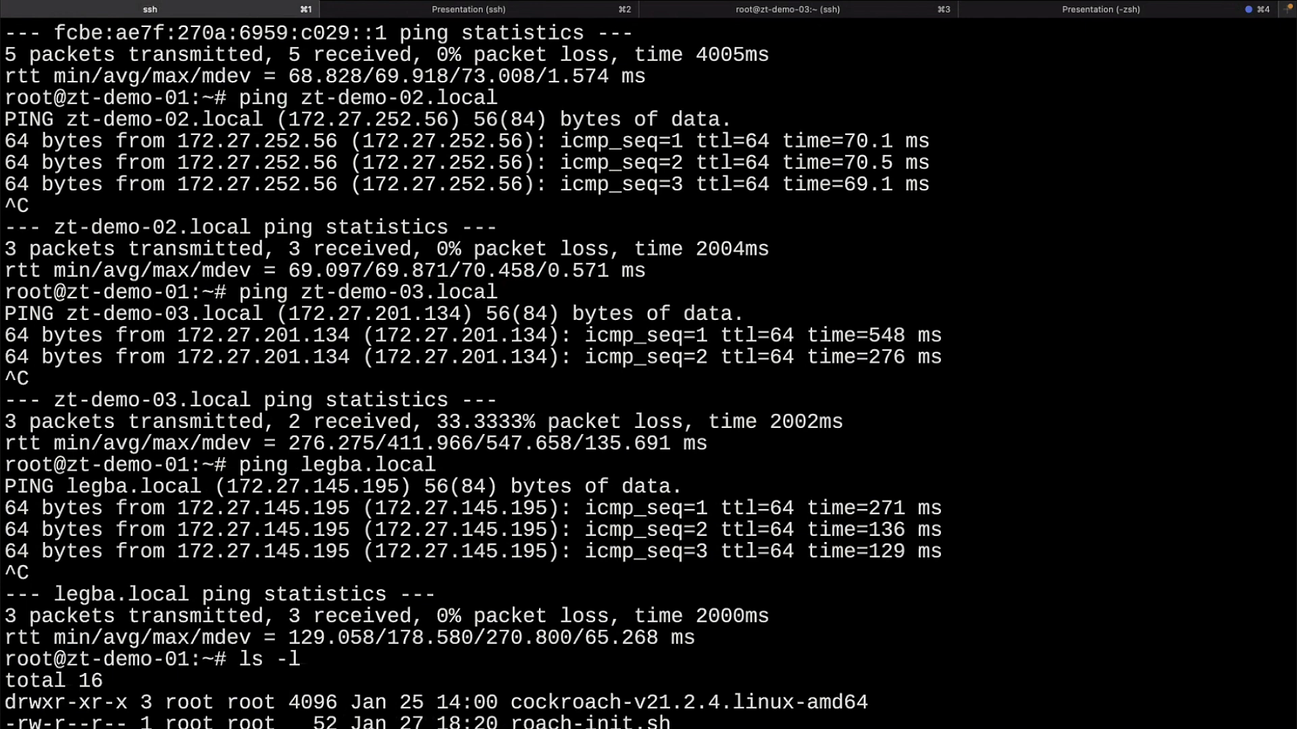
# Step: Scroll through the listing showing cockroach-v21.2.4, roach-init.sh, roach.sh and sql.sh, then go to zt-demo-02
pyautogui.scroll(-1, 473, 376)
pyautogui.scroll(-8, 648, 375)
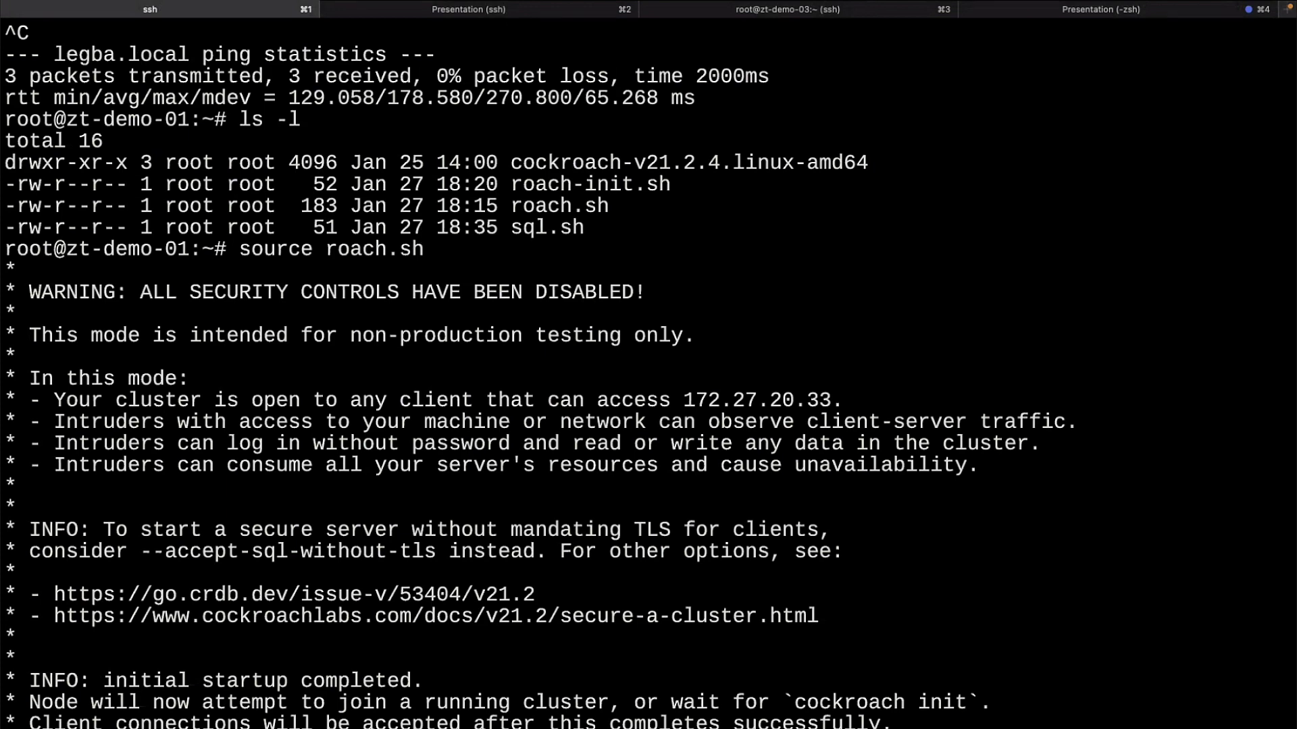
pyautogui.scroll(-3, 648, 375)
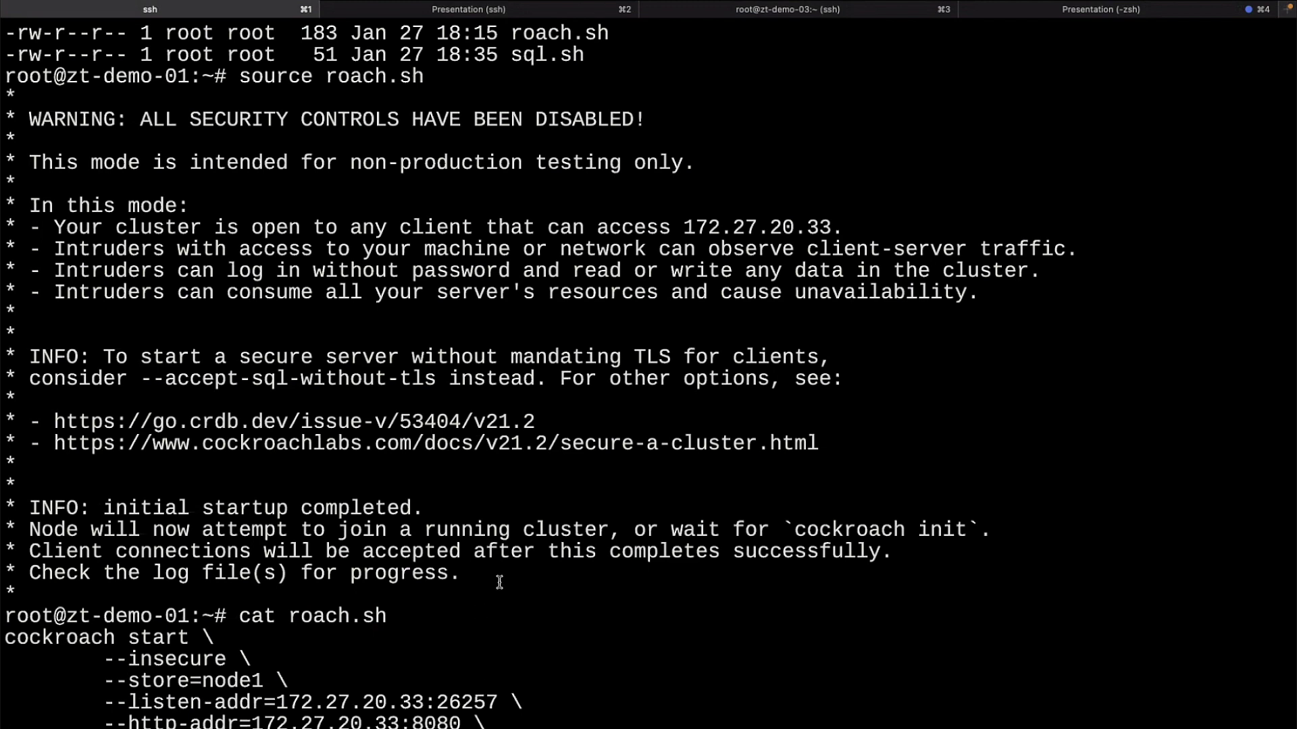
pyautogui.press('super+2')
# Step: Run source roach.sh on zt-demo-02 and zt-demo-03 to start their CockroachDB nodes
pyautogui.write('source roa')
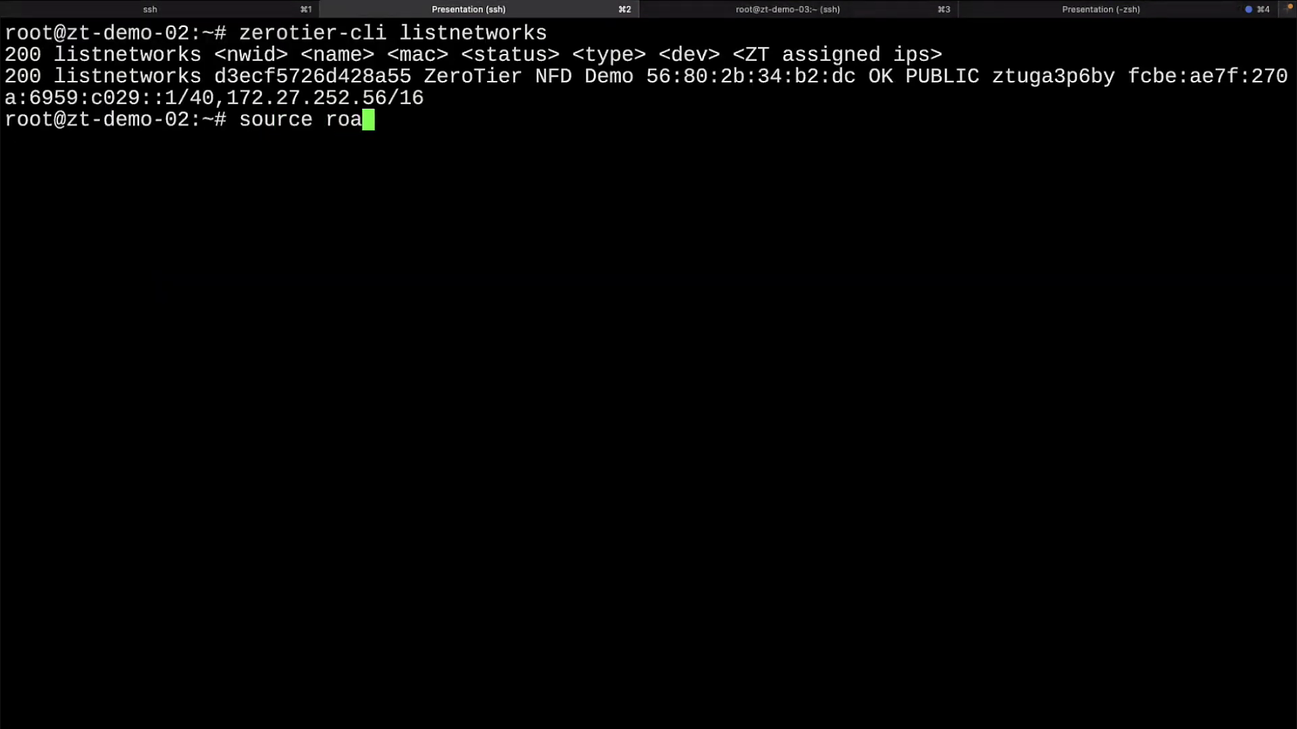
pyautogui.write('ch.sh')
pyautogui.press('Return')
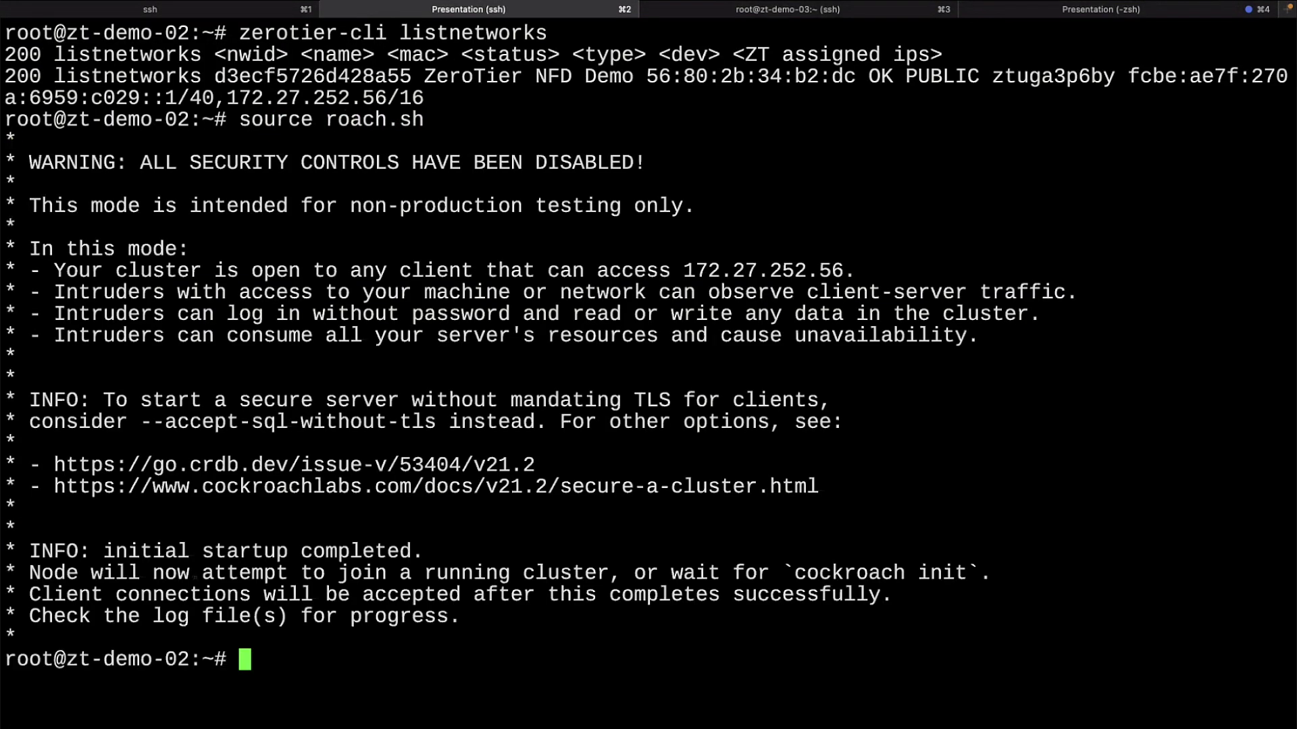
pyautogui.press('super+3')
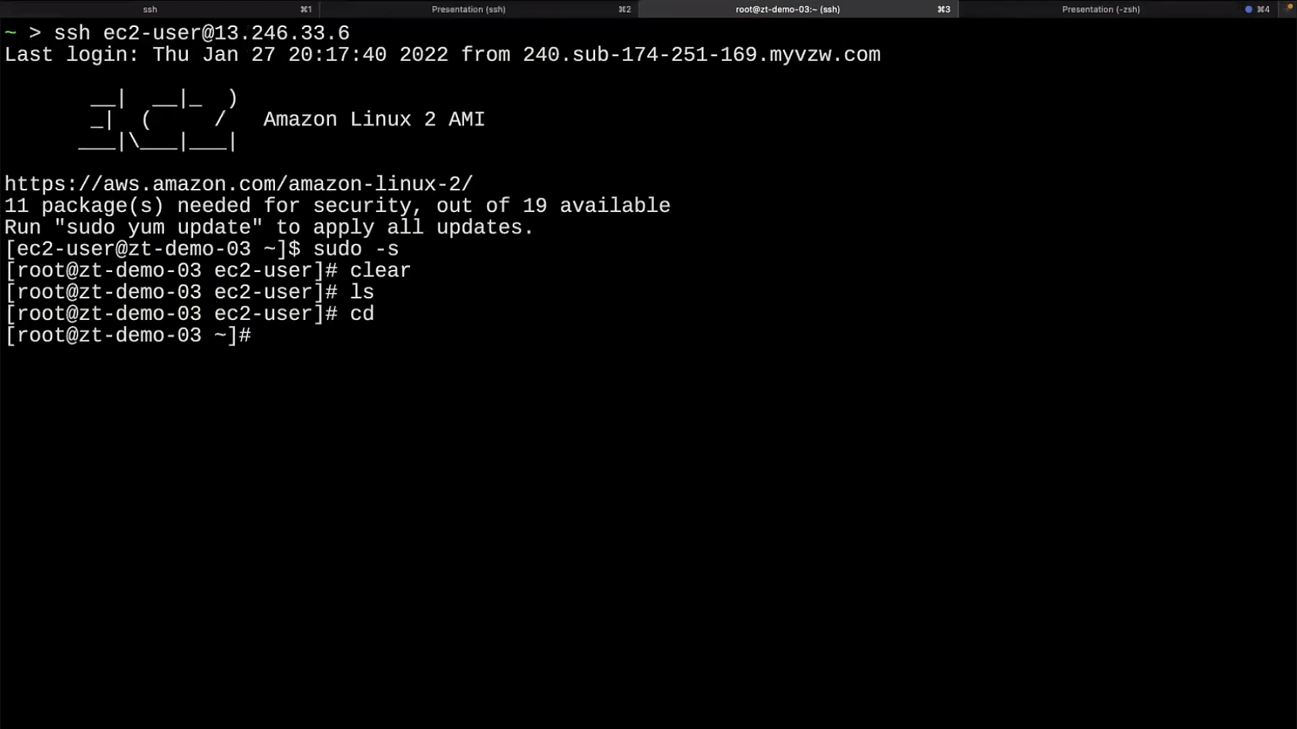
pyautogui.write('source roach.sh')
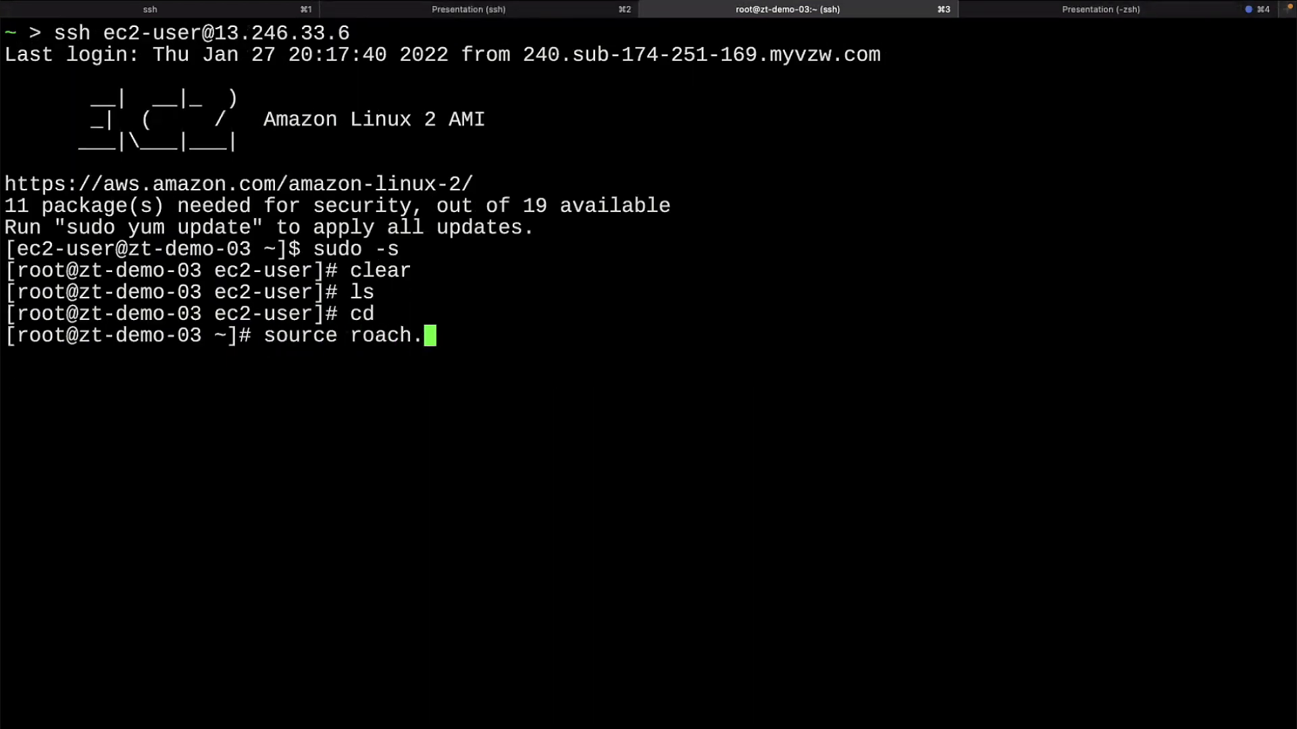
pyautogui.press('Return')
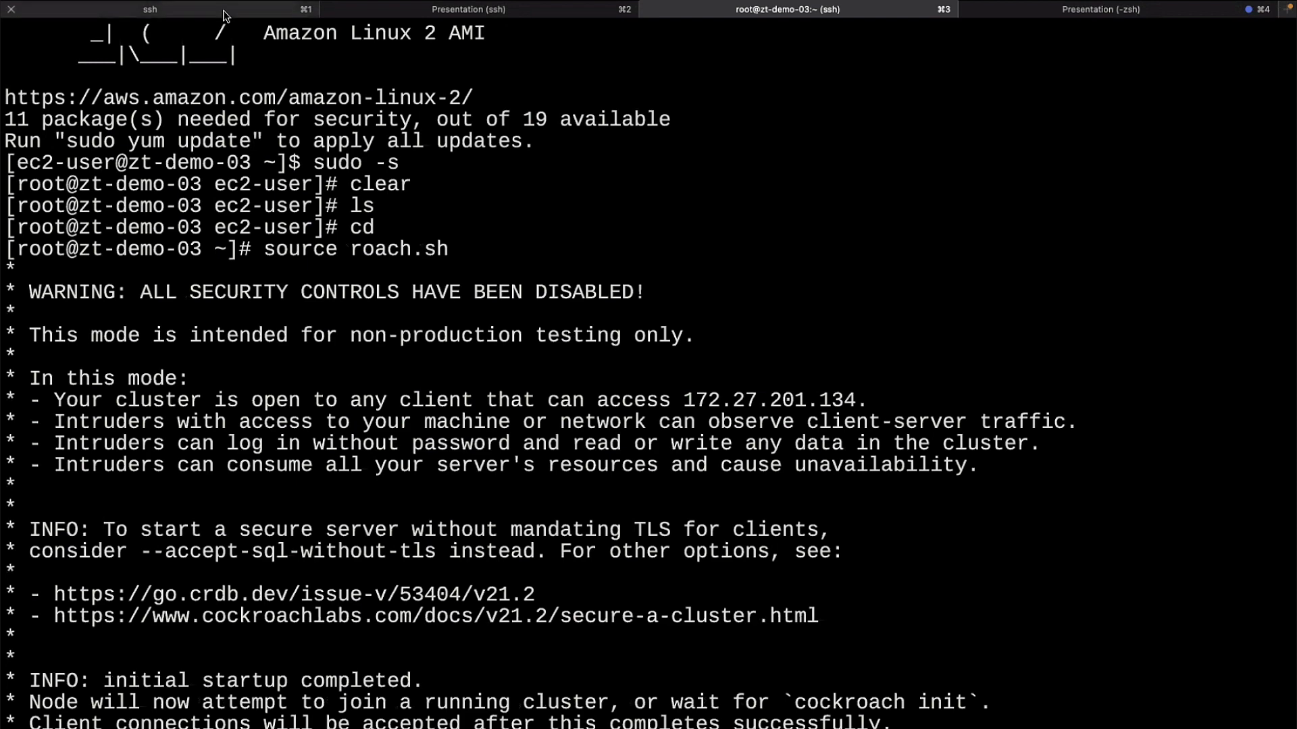
# Step: Return to the zt-demo-01 session and scroll through its output
pyautogui.click(225, 15)
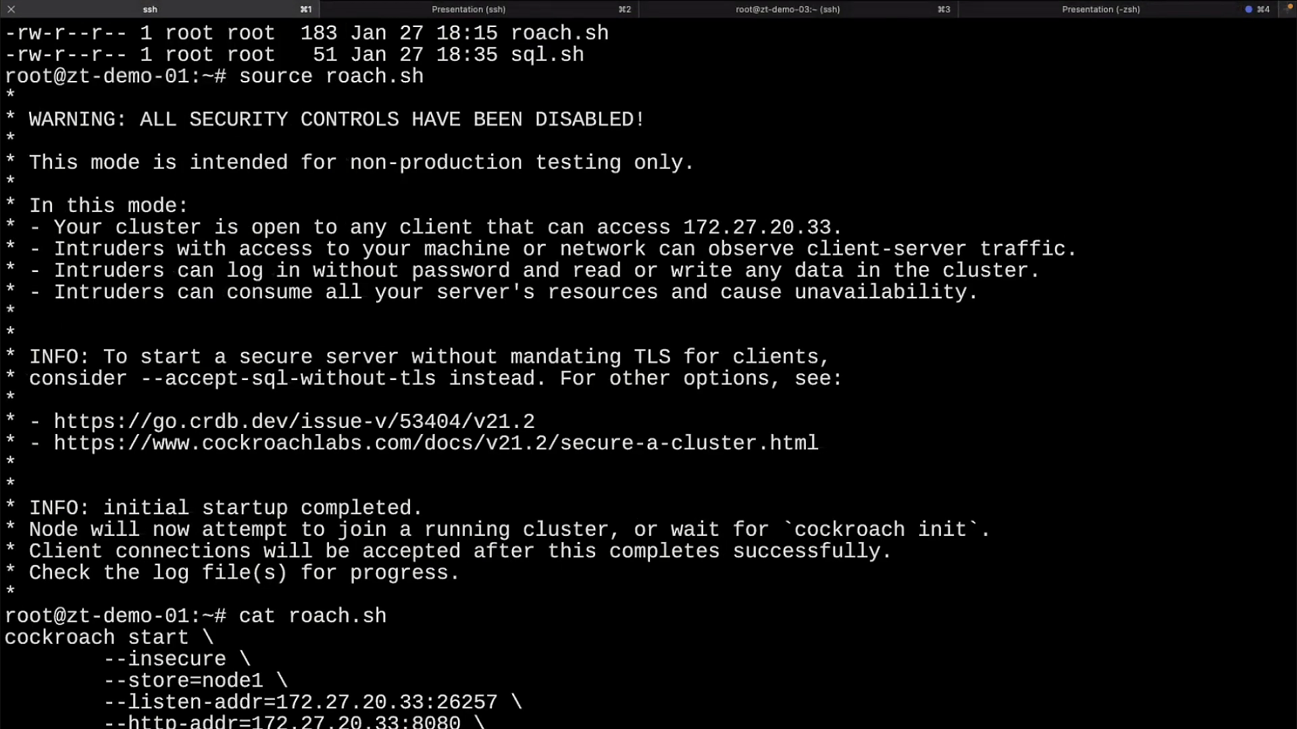
pyautogui.scroll(-2, 648, 376)
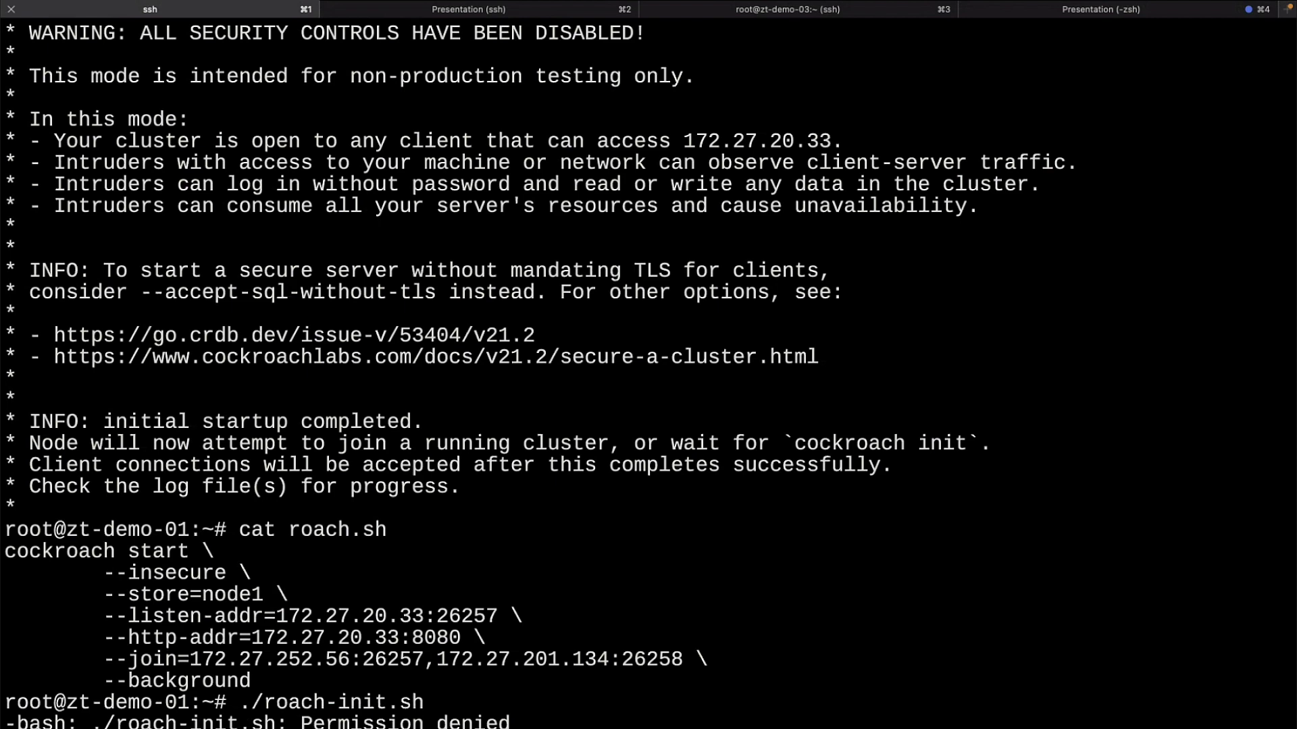
pyautogui.scroll(-2, 648, 375)
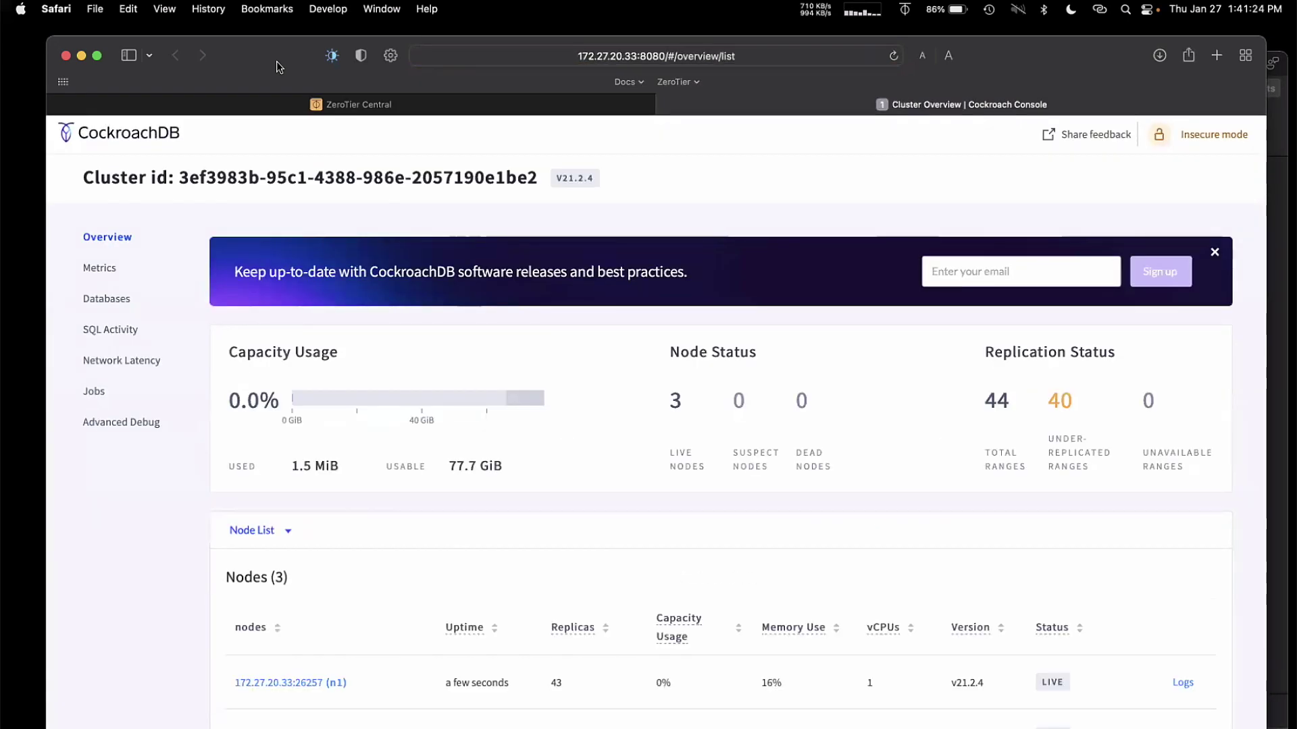
# Step: Dismiss the newsletter sign-up banner and briefly shift the Safari window to uncover the presentation
pyautogui.click(1214, 253)
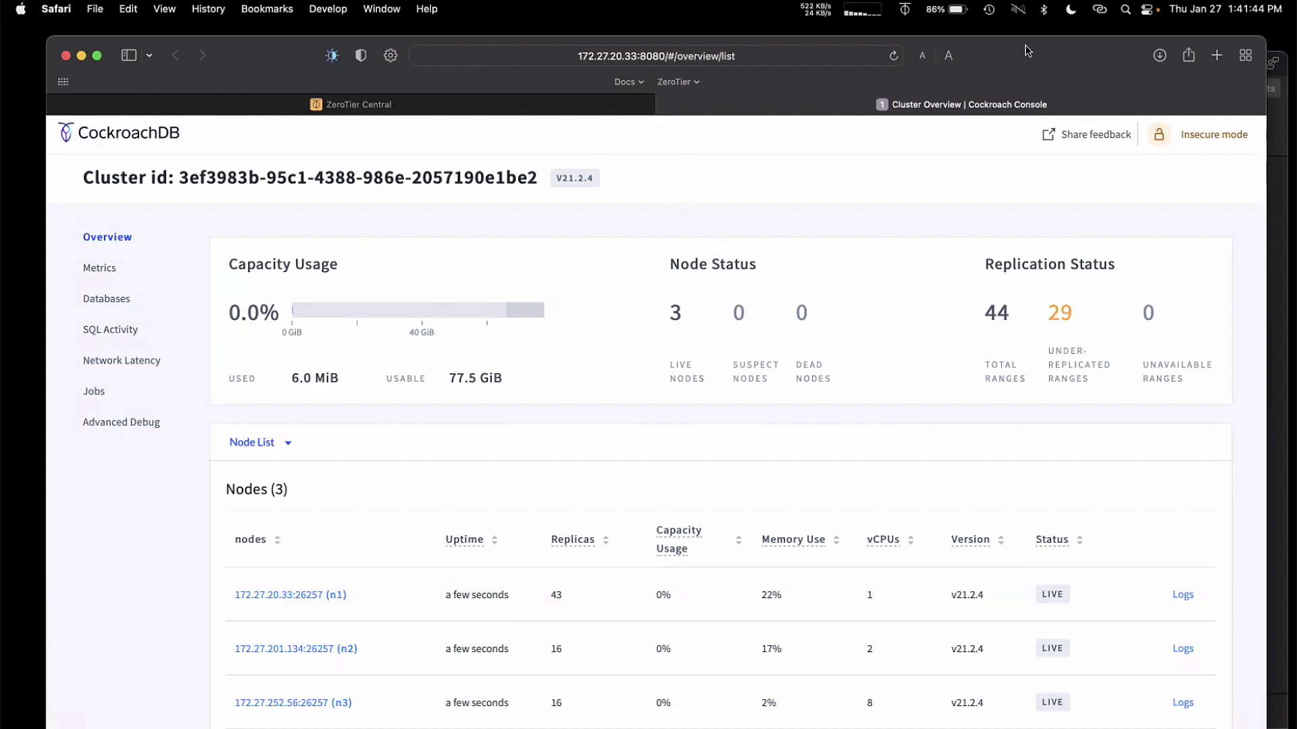
pyautogui.moveTo(1023, 60); pyautogui.dragTo(1022, 114)
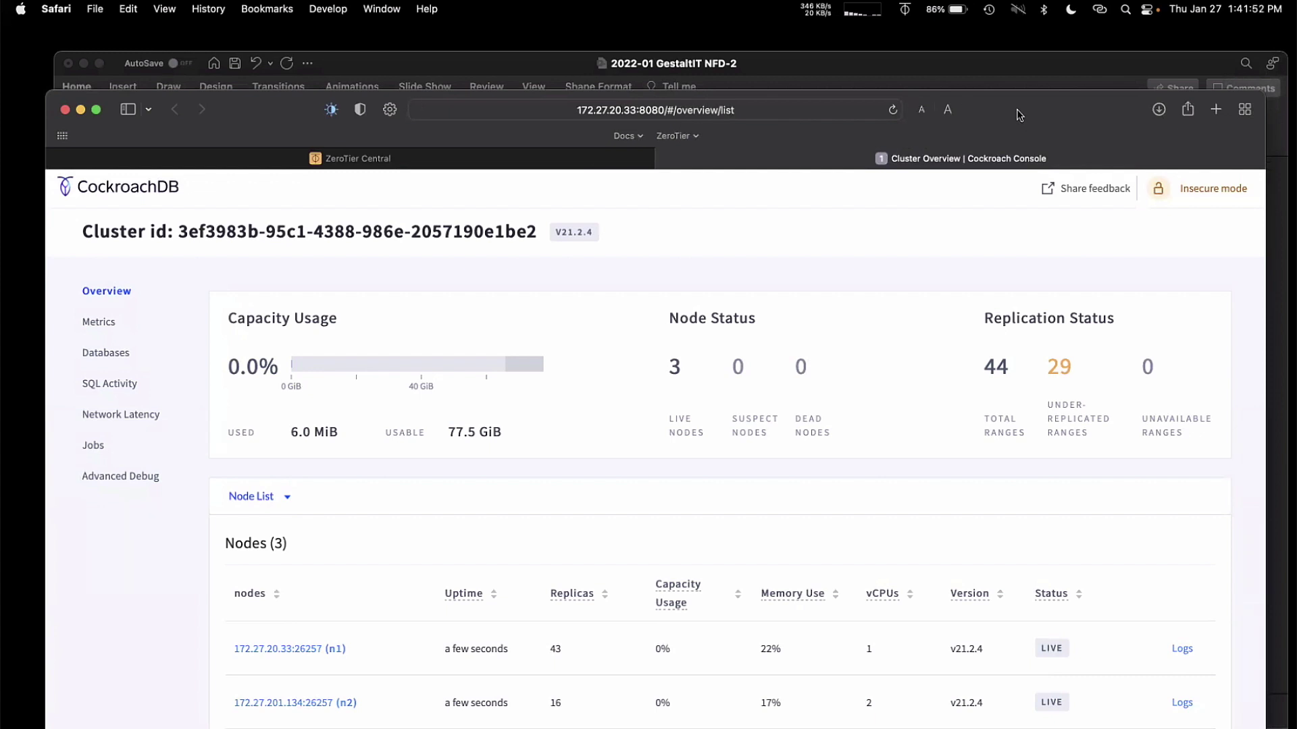
pyautogui.moveTo(1015, 108); pyautogui.dragTo(1006, 62)
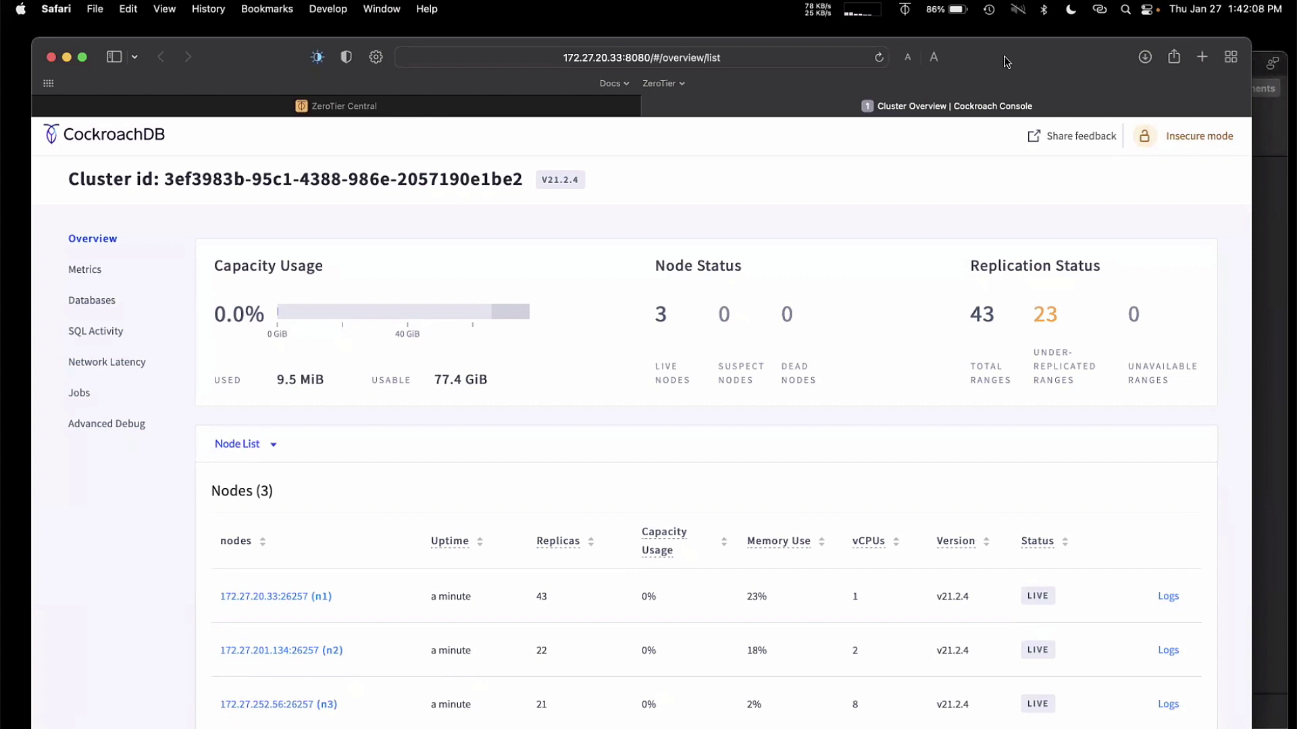
# Step: Look at PowerPoint slide 31's Fun things to try box, then return to the cluster overview
pyautogui.click(1278, 202)
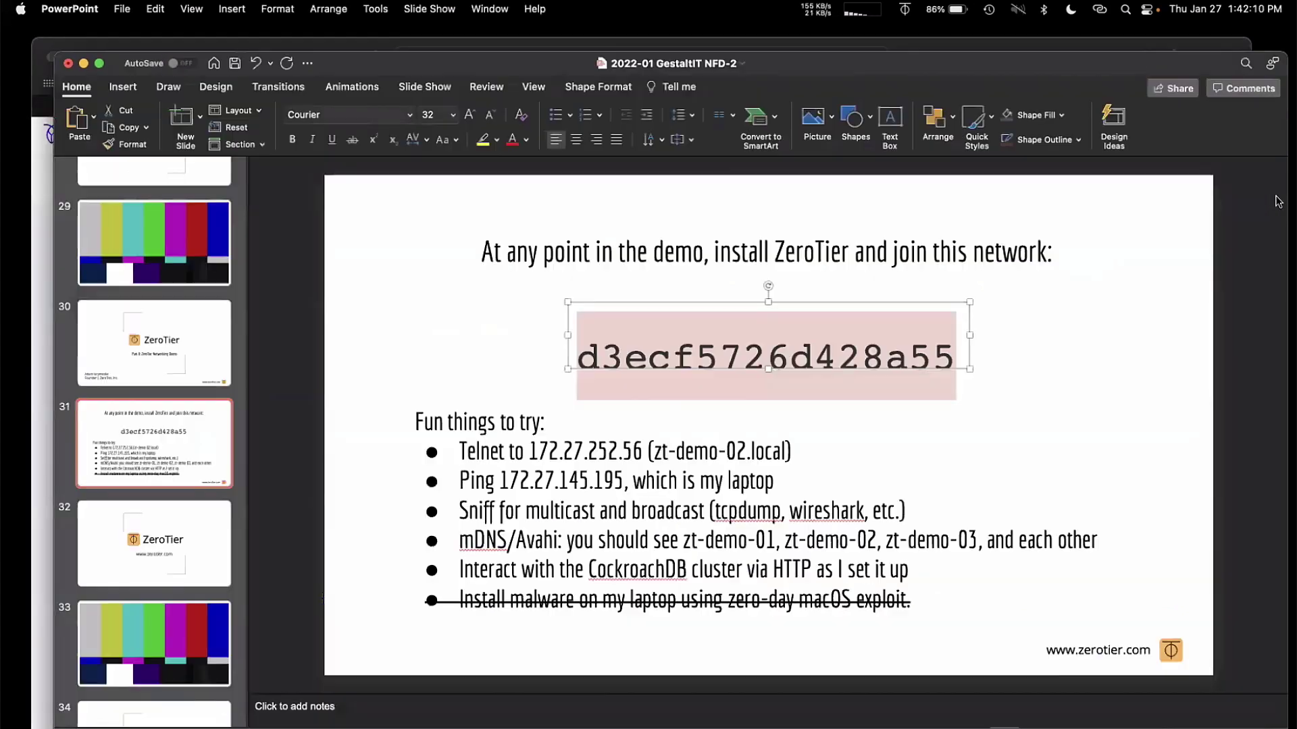
pyautogui.click(858, 436)
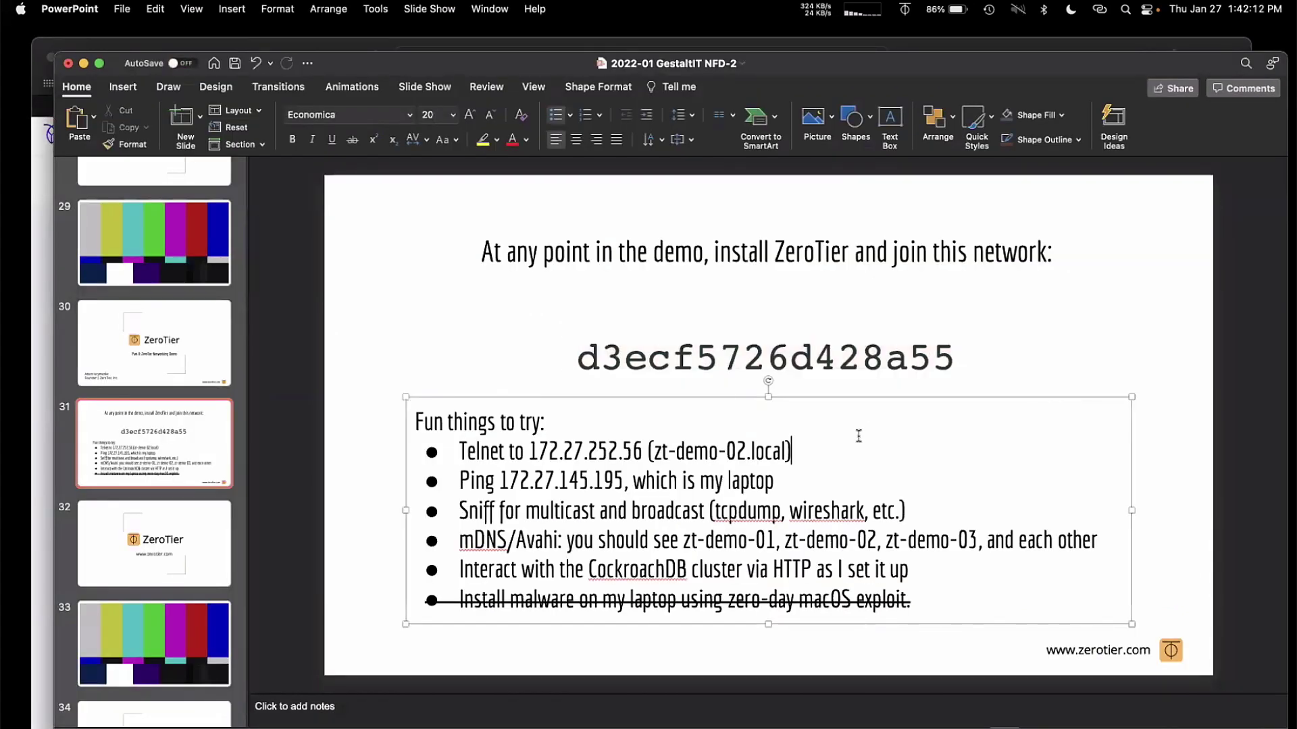
pyautogui.click(151, 44)
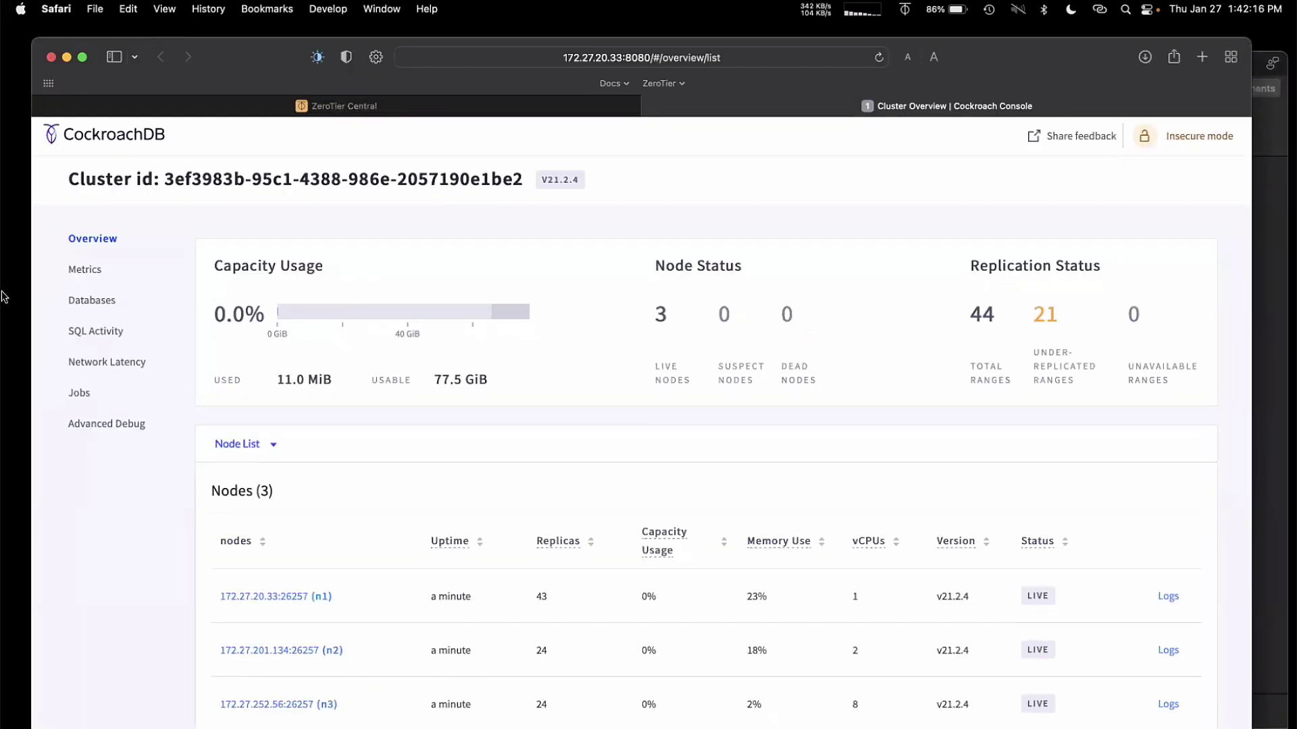
# Step: Bring the full-screen iTerm2 terminal forward from the Dock's Terminal icon
pyautogui.moveTo(3, 297)
pyautogui.click(13, 412)
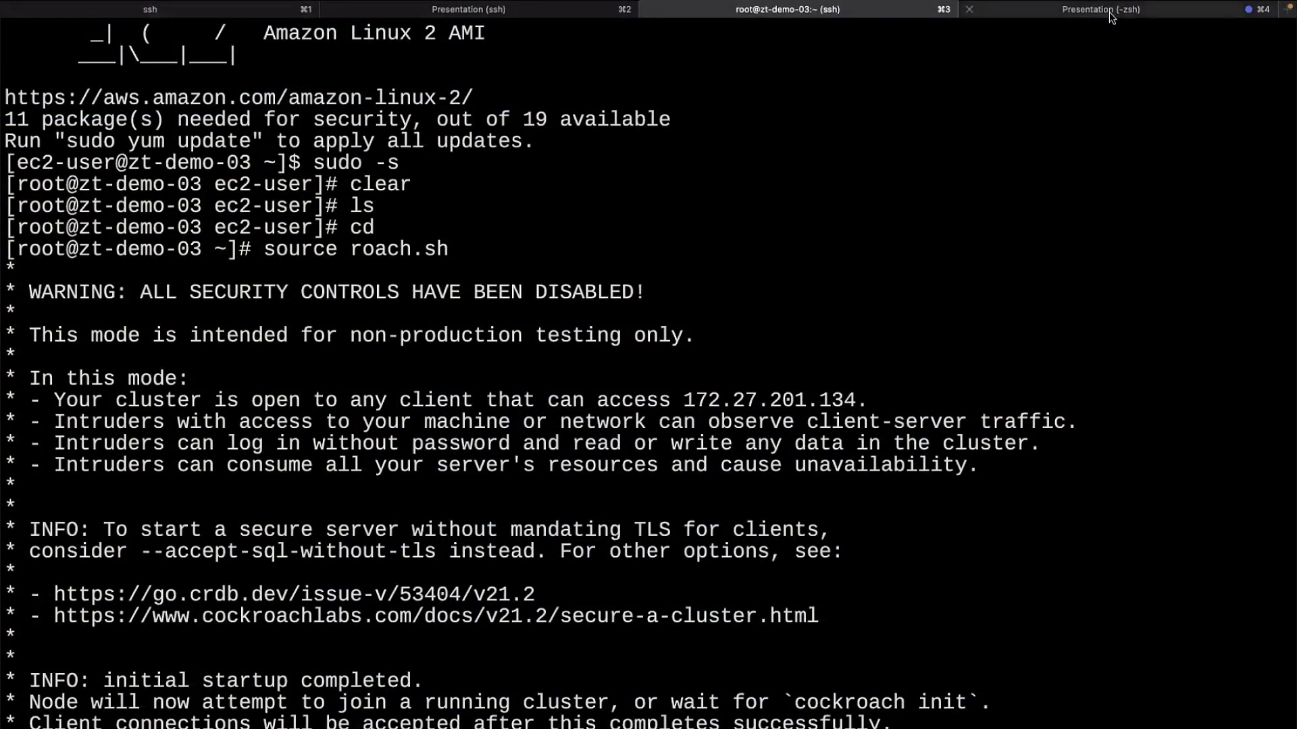
# Step: Switch to the laptop's local shell and discard the recalled uname -a command
pyautogui.click(1110, 14)
pyautogui.press('Up')
pyautogui.press('Up')
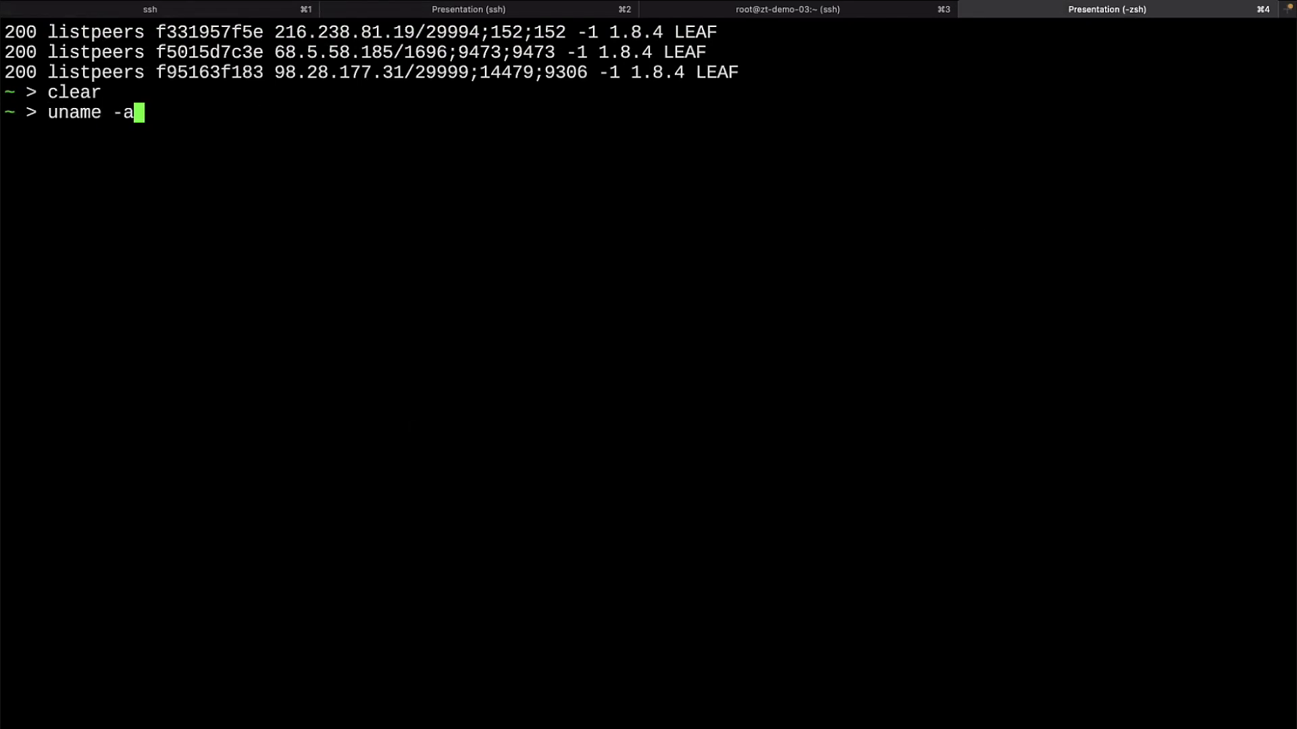
pyautogui.press('Up')
pyautogui.press('Up')
pyautogui.hotkey('ctrl', 'c')
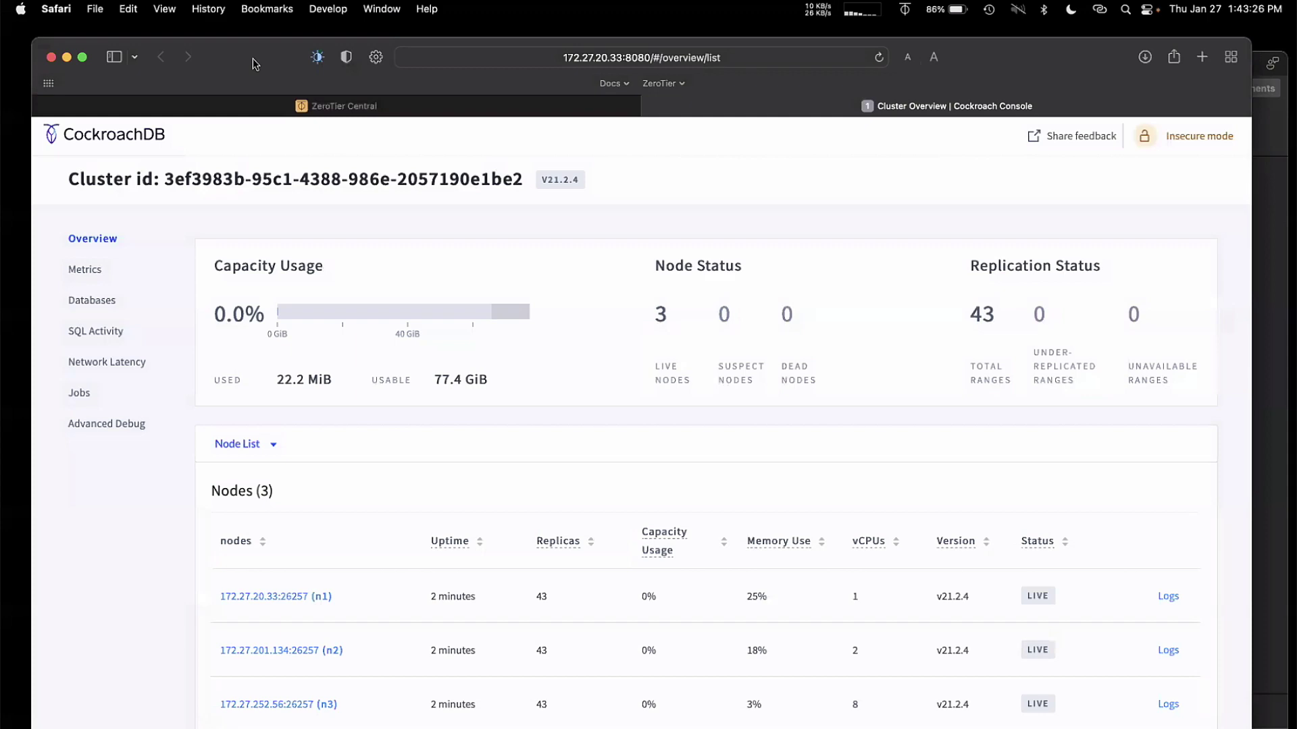
# Step: Open the Server Fault tcpdump ack/syn question in a new tab and select the answer's filter command
pyautogui.press('super+t')
pyautogui.write('tcp')
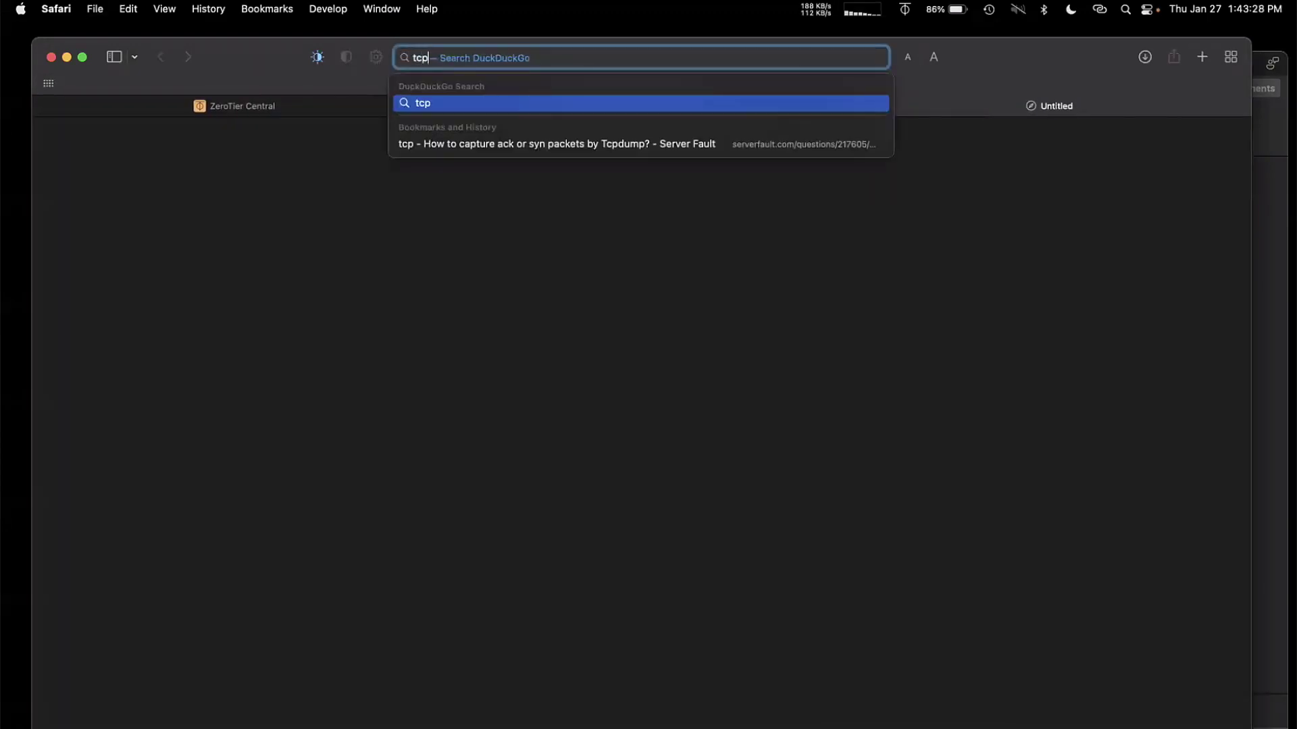
pyautogui.press('Down')
pyautogui.press('Return')
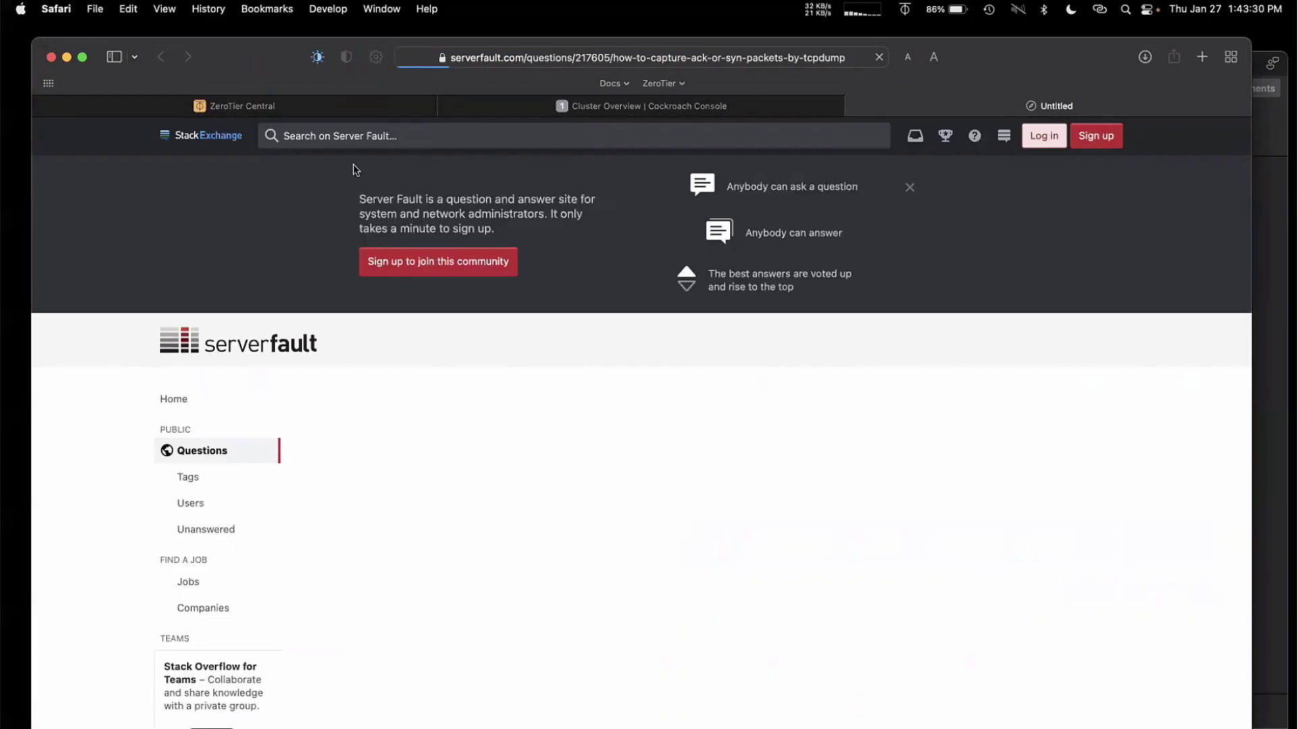
pyautogui.scroll(-5, 406, 329)
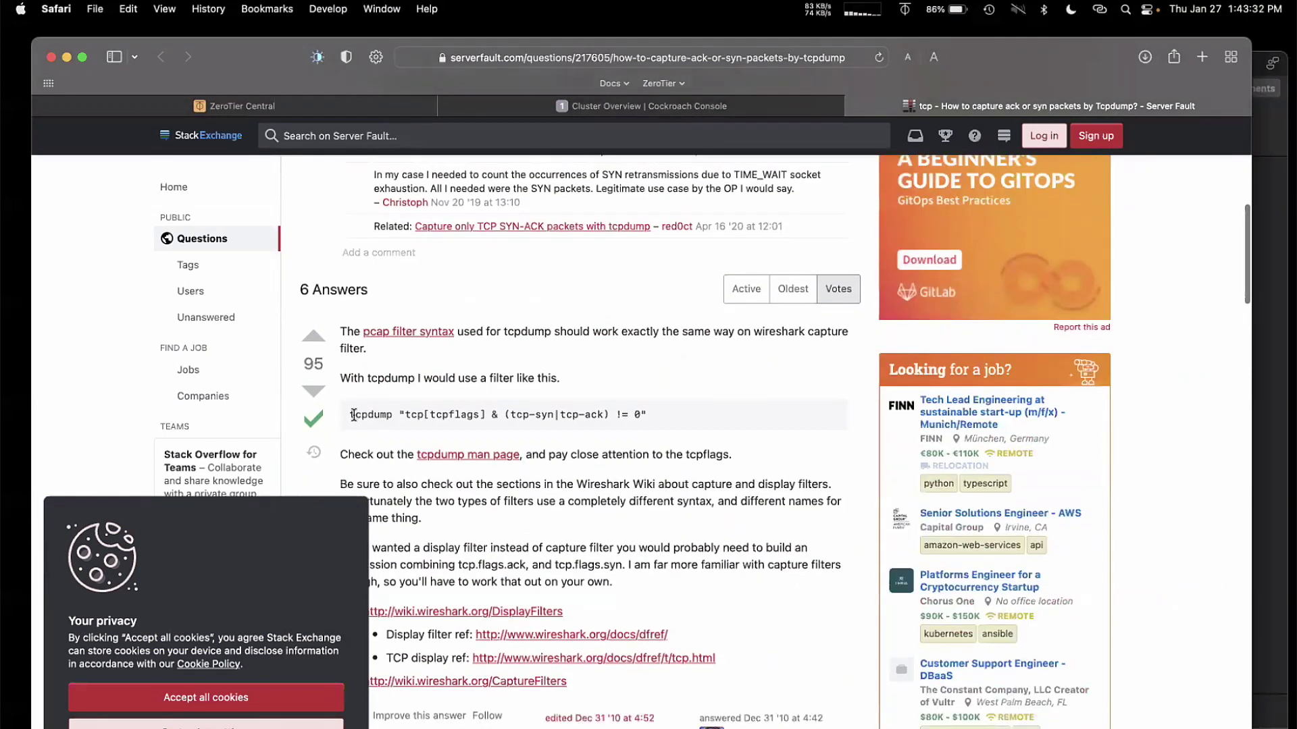
pyautogui.doubleClick(353, 414)
pyautogui.moveTo(568, 409); pyautogui.dragTo(655, 408)
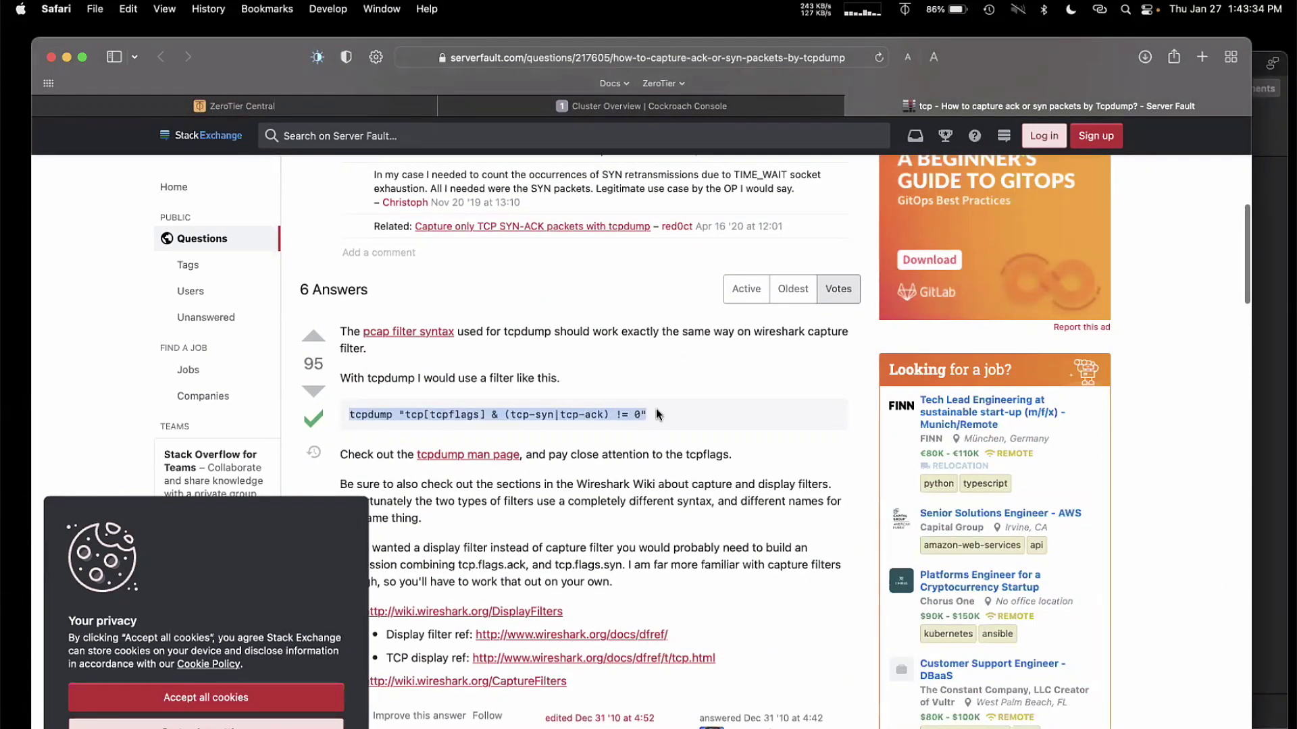
# Step: Close the Server Fault page and run the copied tcpdump SYN/ACK command in the terminal
pyautogui.click(853, 106)
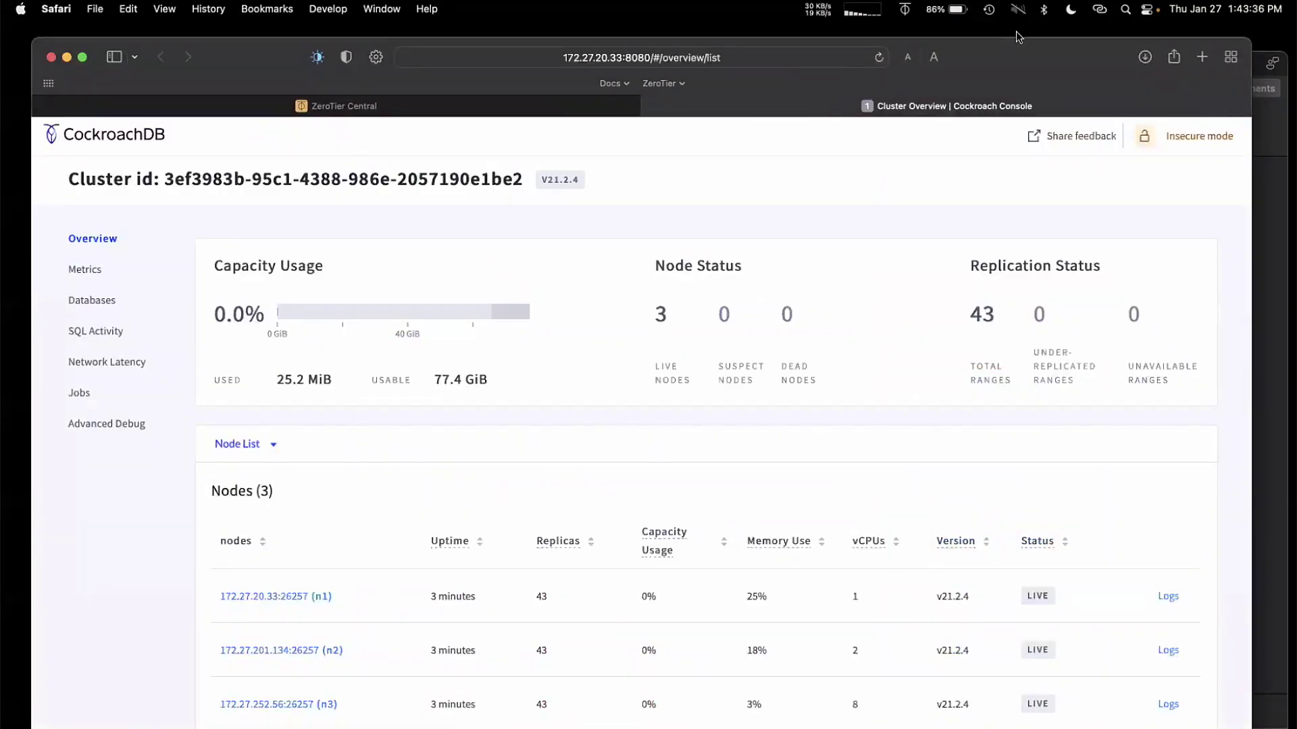
pyautogui.hotkey('alt', 'space')
pyautogui.press('super+v')
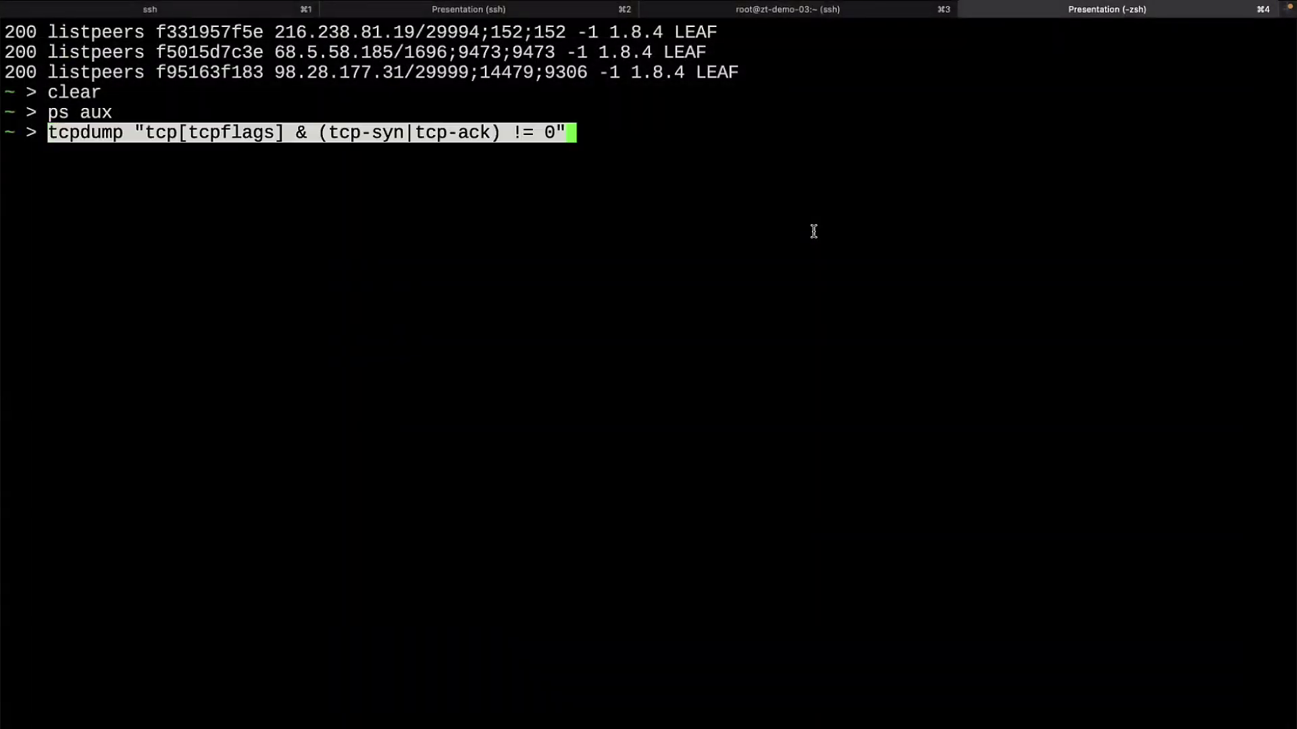
pyautogui.press('Return')
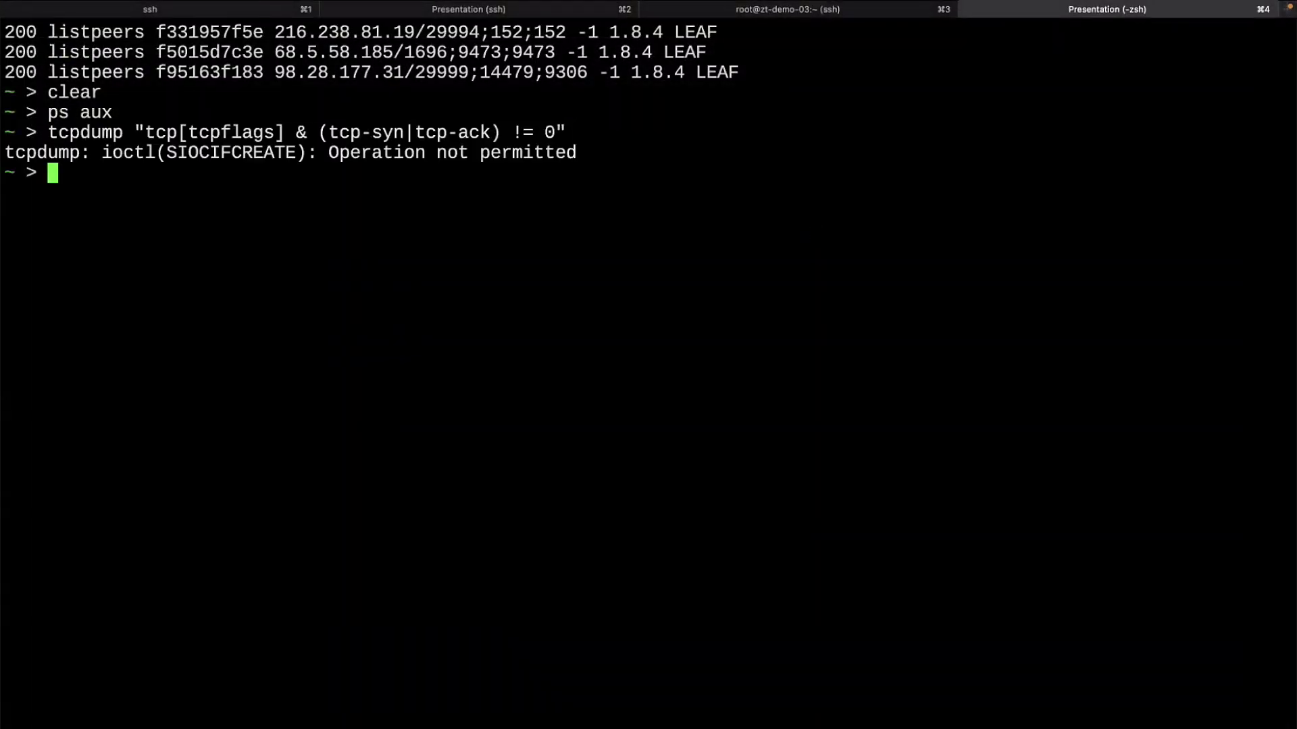
# Step: Run zerotier-cli listnetworks to list the joined ZeroTier networks
pyautogui.press('Up')
pyautogui.press('Left')
pyautogui.press('Left')
pyautogui.press('Left')
pyautogui.press('Left')
pyautogui.press('Left')
pyautogui.press('Left')
pyautogui.press('Left')
pyautogui.press('Left')
pyautogui.press('Left')
pyautogui.press('Left')
pyautogui.press('Left')
pyautogui.press('Left')
pyautogui.press('Left')
pyautogui.press('Left')
pyautogui.press('Left')
pyautogui.press('Left')
pyautogui.press('Left')
pyautogui.press('Left')
pyautogui.press('Left')
pyautogui.press('Left')
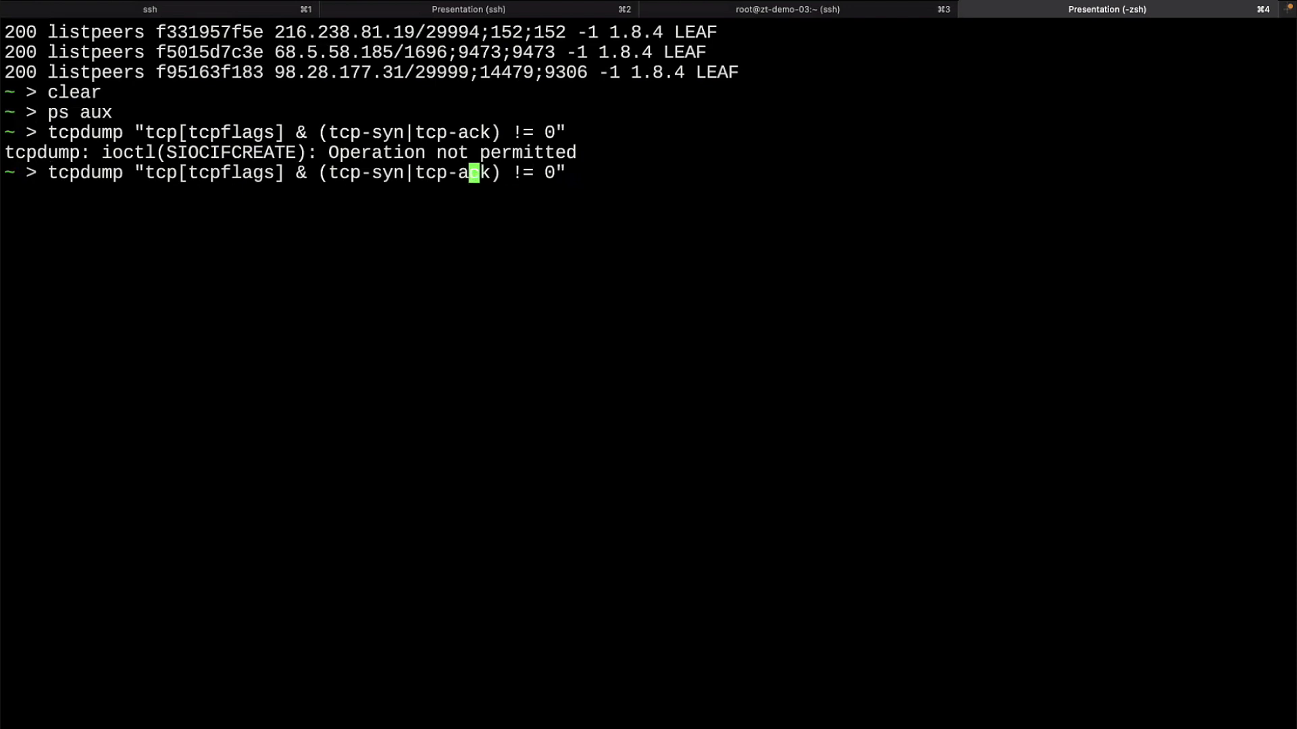
pyautogui.hotkey('ctrl', 'c')
pyautogui.write('zrerotier')
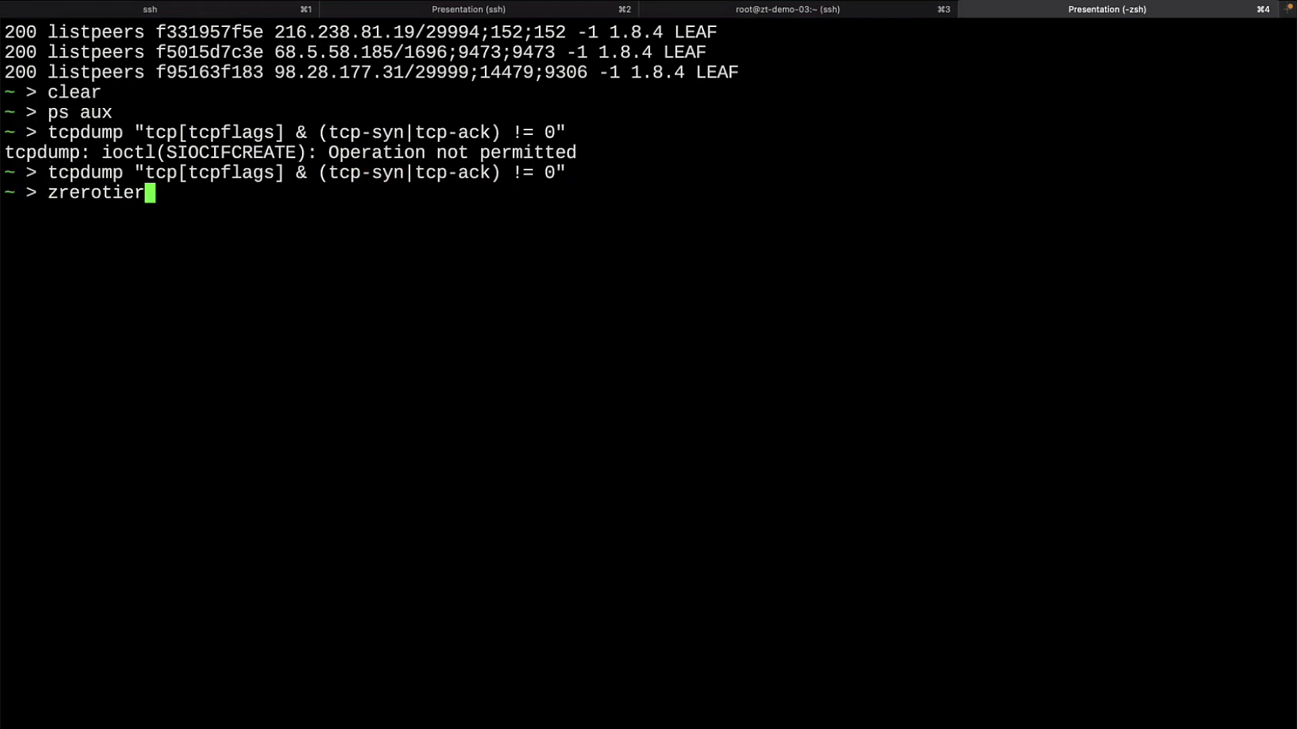
pyautogui.press('BackSpace')
pyautogui.press('BackSpace')
pyautogui.press('BackSpace')
pyautogui.press('BackSpace')
pyautogui.press('BackSpace')
pyautogui.press('BackSpace')
pyautogui.press('BackSpace')
pyautogui.press('BackSpace')
pyautogui.press('BackSpace')
pyautogui.write('zerotier-cli ')
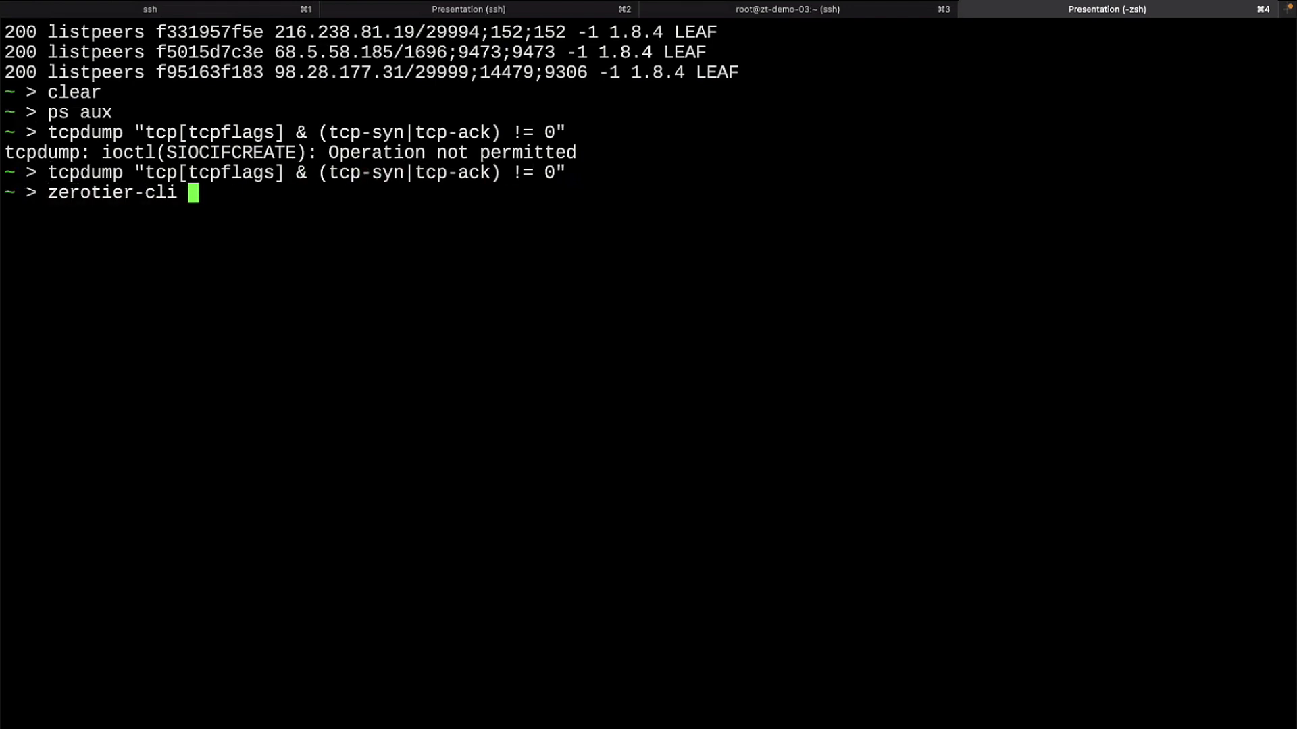
pyautogui.write('listnerco')
pyautogui.press('BackSpace')
pyautogui.press('BackSpace')
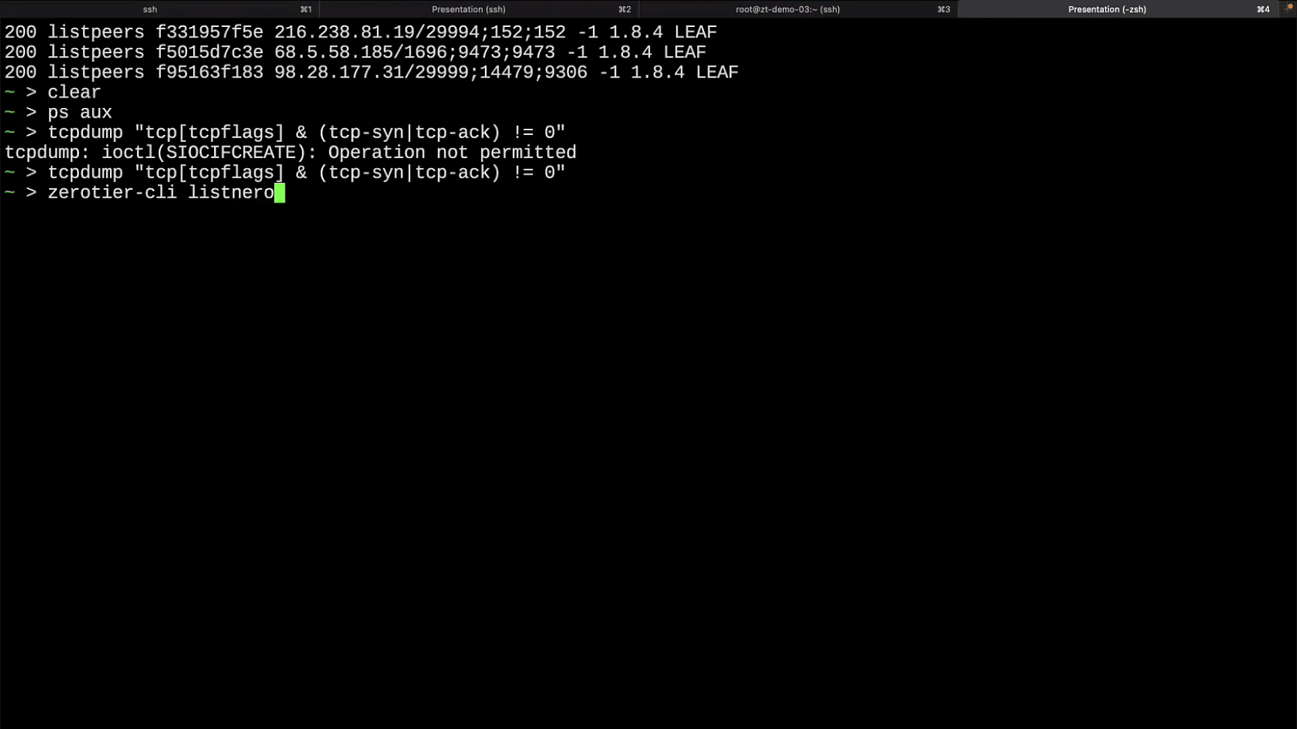
pyautogui.press('BackSpace')
pyautogui.write('twork')
pyautogui.press('Return')
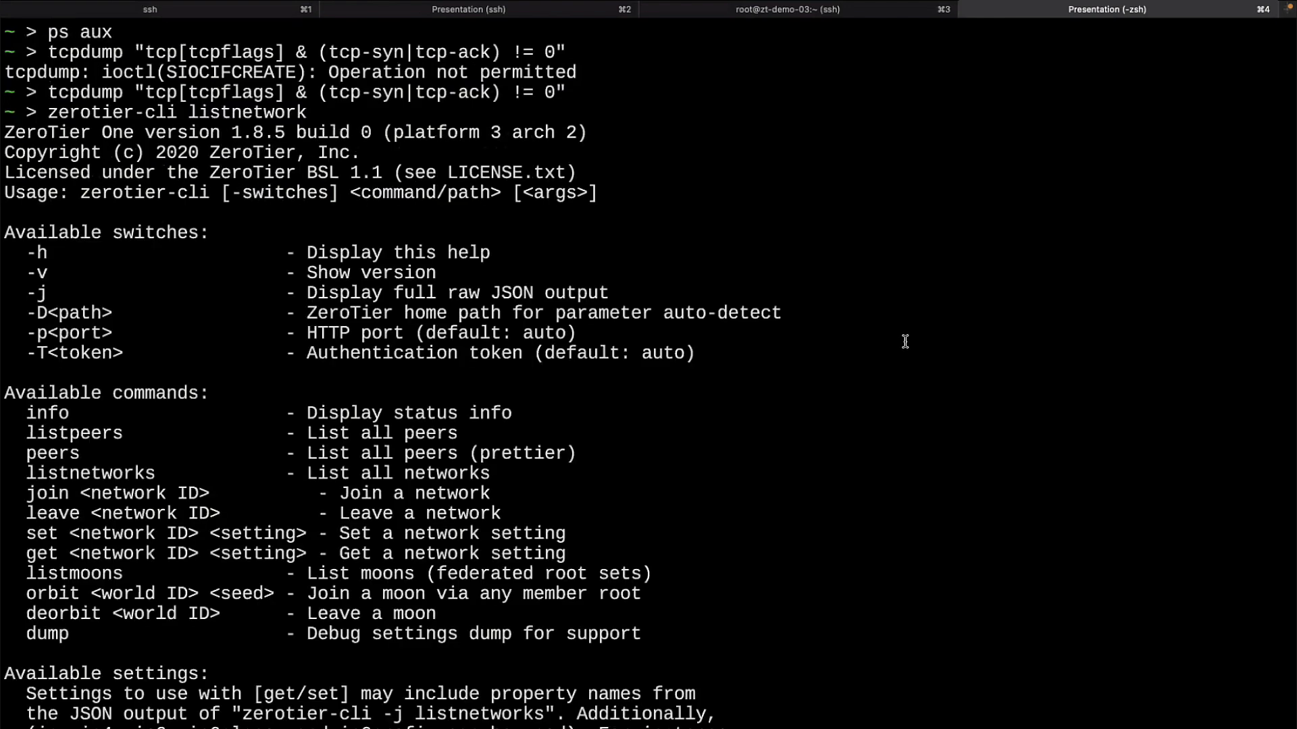
pyautogui.press('Up')
pyautogui.write('s')
pyautogui.press('Return')
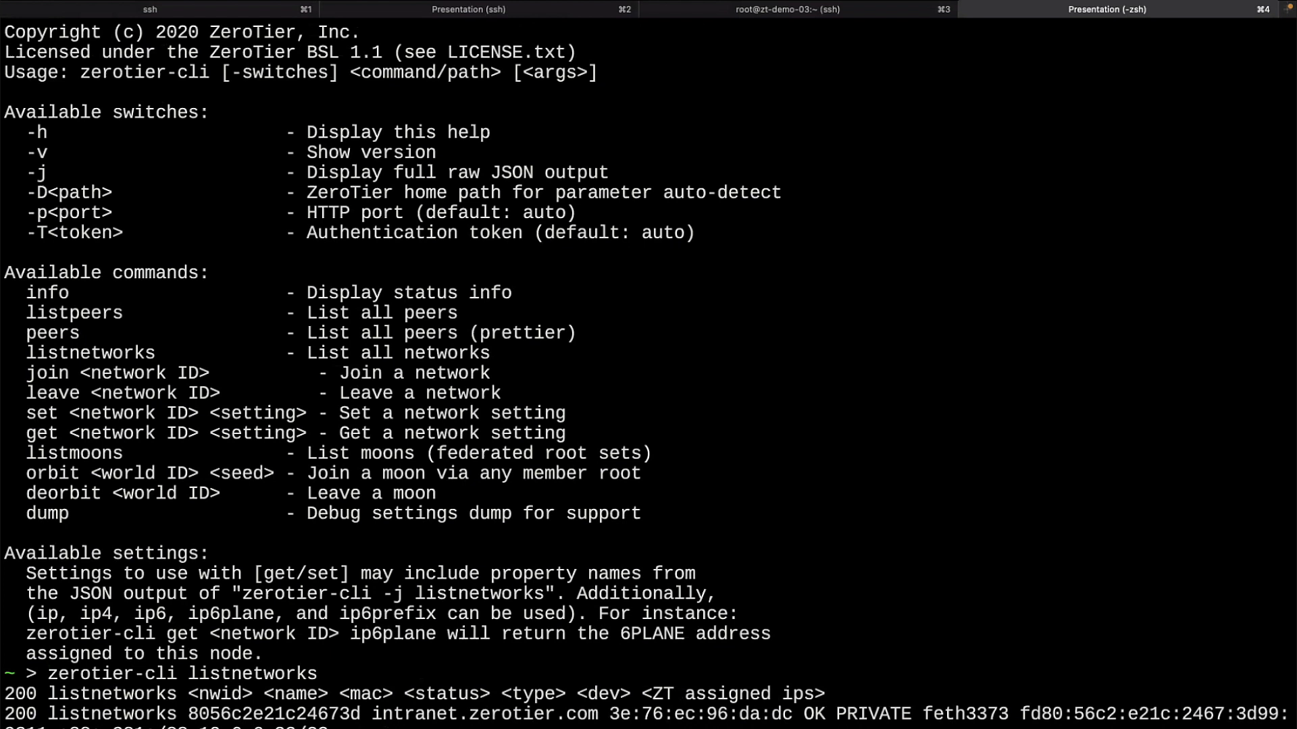
# Step: Start a SYN/ACK tcpdump capture on feth4115 and enlarge the terminal text
pyautogui.press('super+v')
pyautogui.press('Return')
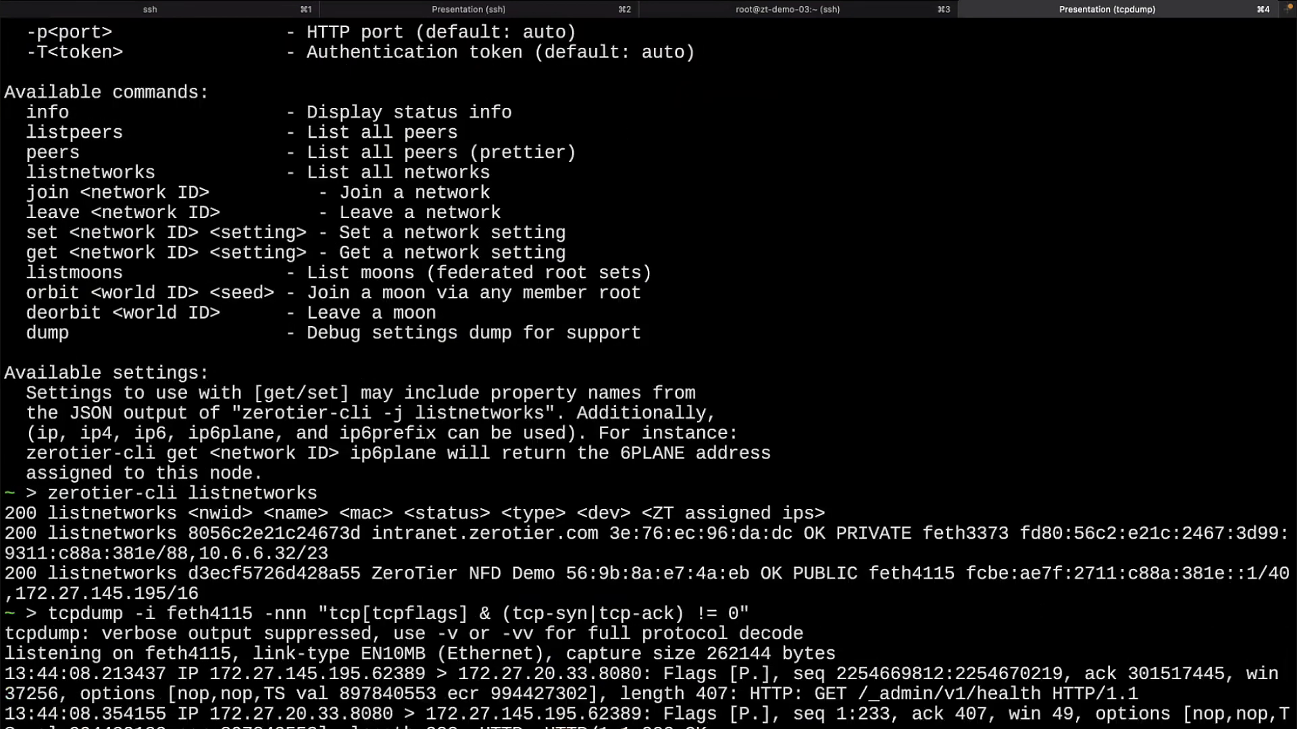
pyautogui.press('super+plus')
pyautogui.press('super+plus')
pyautogui.press('super+plus')
pyautogui.press('super+plus')
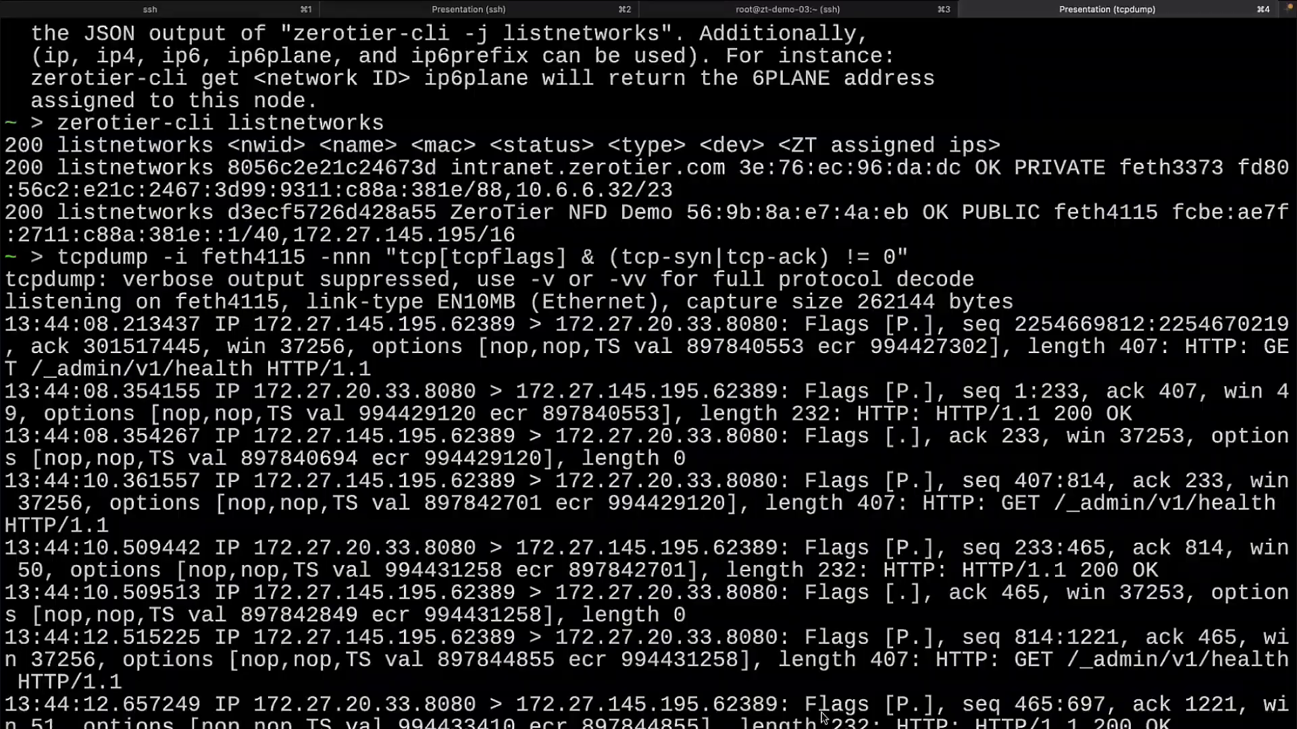
pyautogui.press('super+Tab')
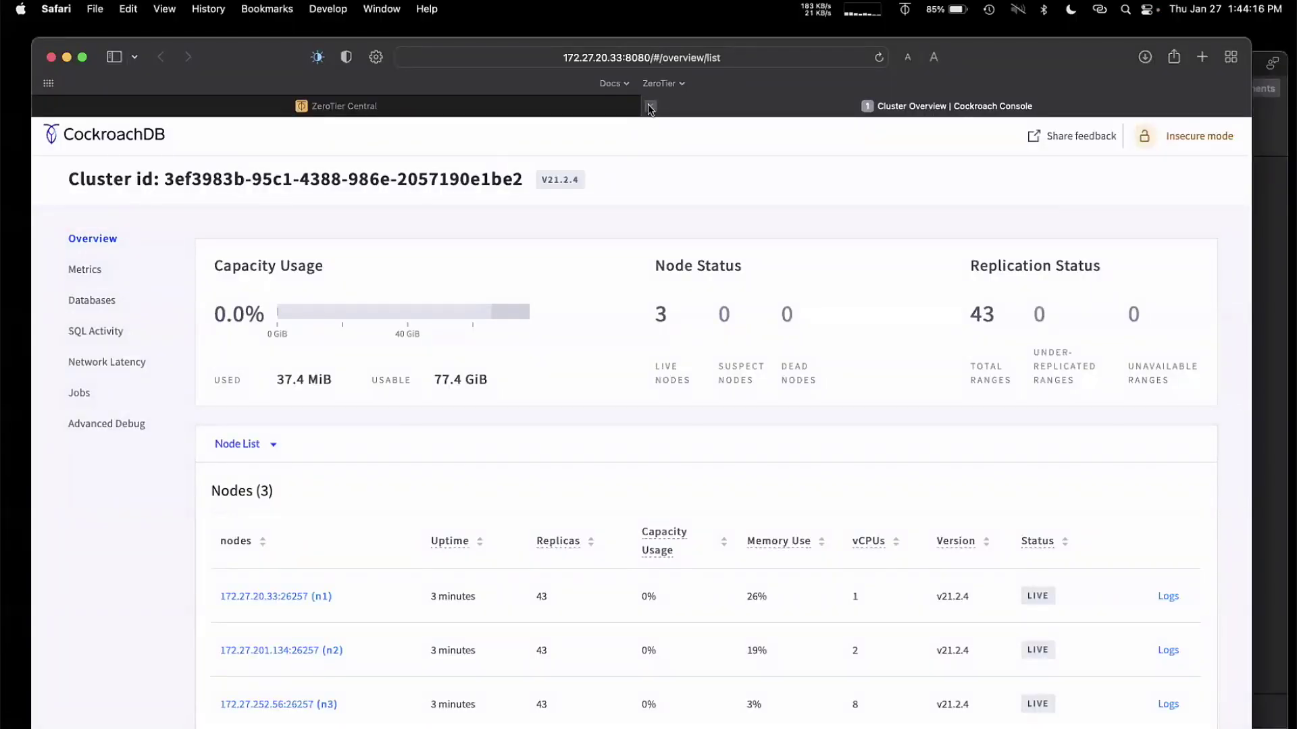
# Step: Close the CockroachDB overview page and scroll to the Flow Rules editor
pyautogui.click(650, 107)
pyautogui.press('super+Tab')
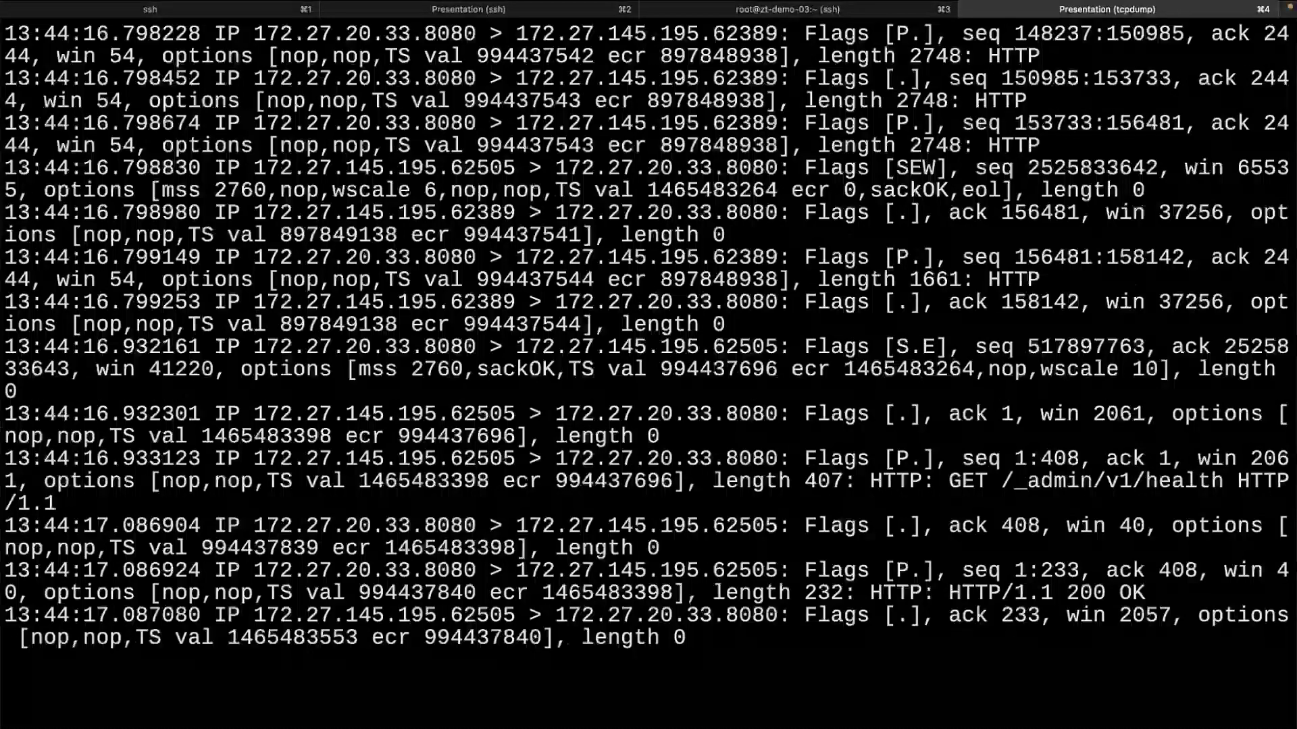
pyautogui.scroll(-5, 601, 374)
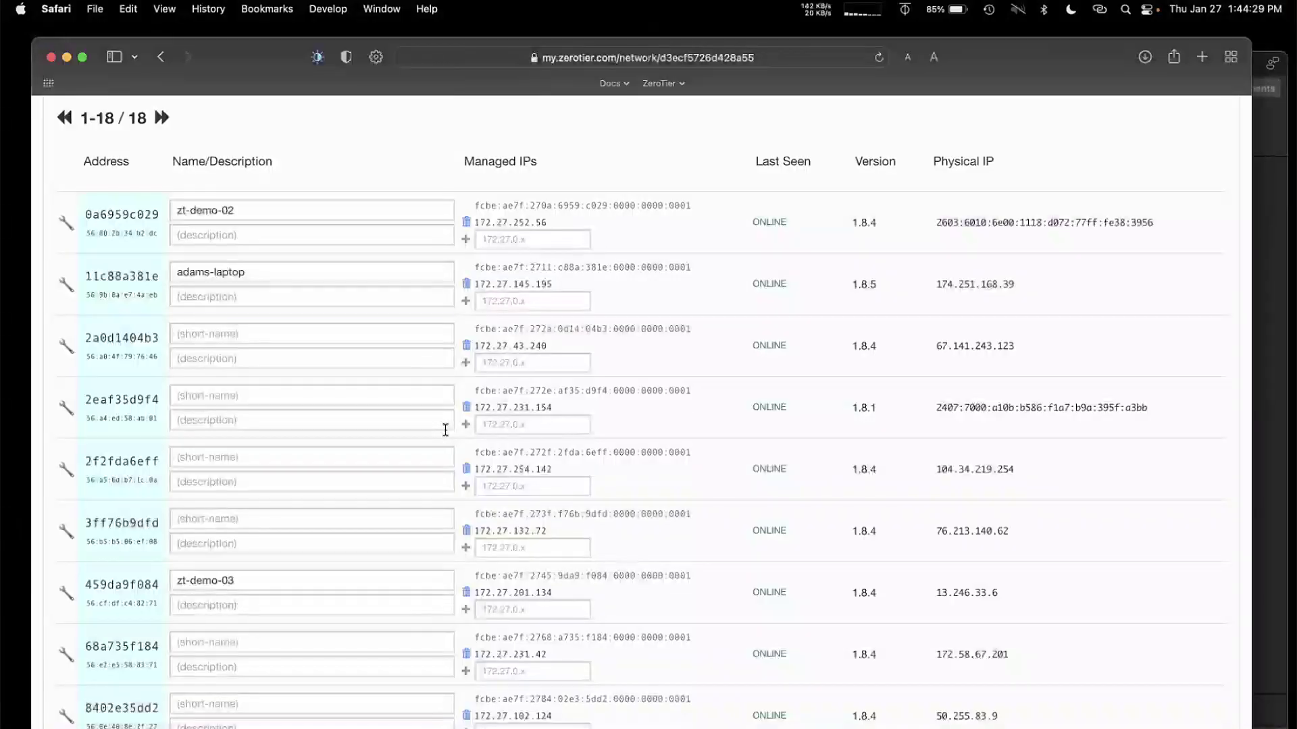
pyautogui.scroll(5, 444, 432)
pyautogui.scroll(5, 444, 428)
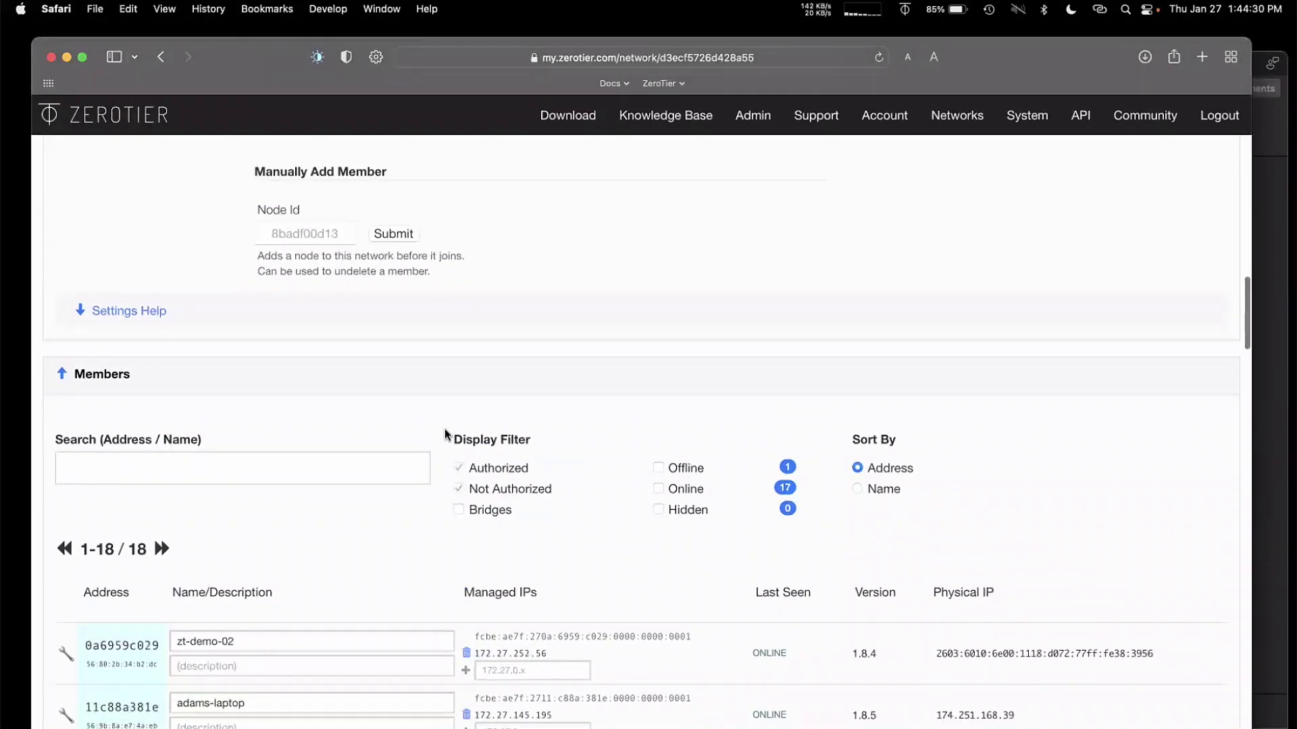
pyautogui.scroll(-20, 444, 428)
pyautogui.scroll(-5, 445, 429)
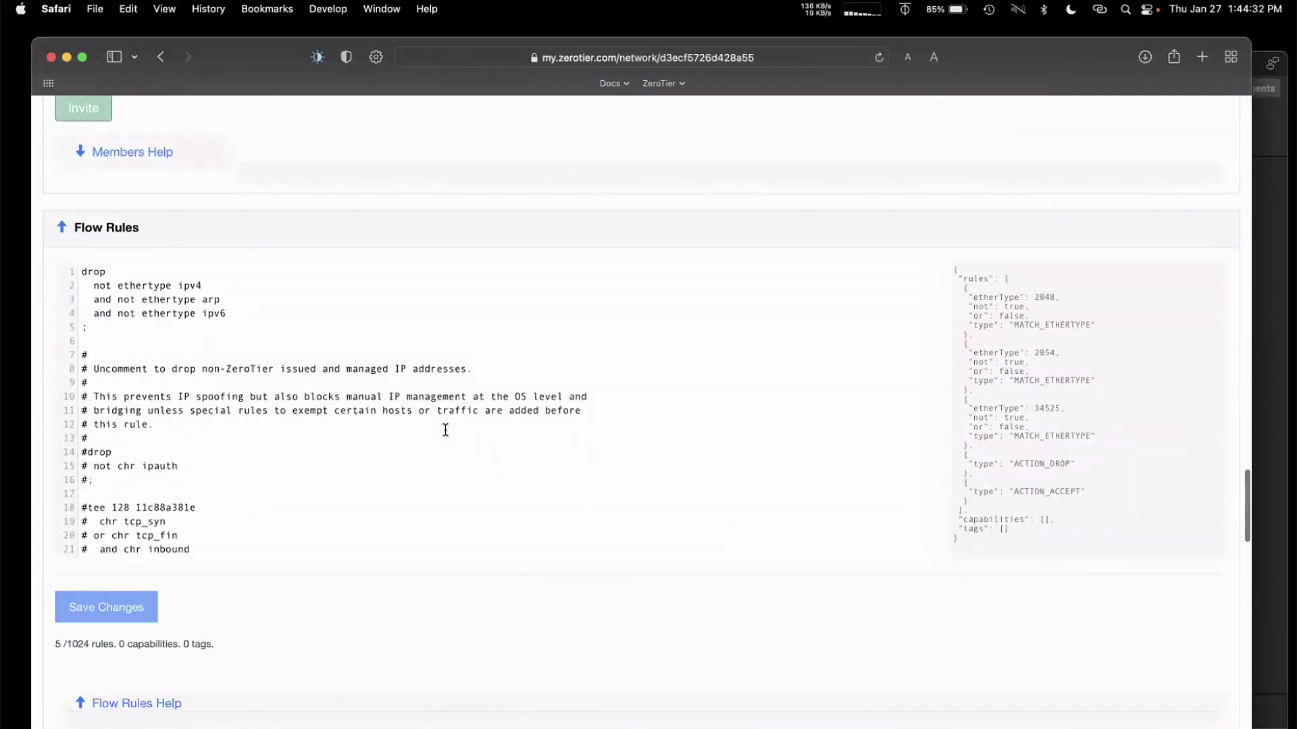
# Step: Remove the leading # from lines 18–22 to enable the tee rule
pyautogui.click(265, 506)
pyautogui.press('super+Left')
pyautogui.press('Down')
pyautogui.press('Down')
pyautogui.press('Down')
pyautogui.press('Down')
pyautogui.press('Down')
pyautogui.press('Down')
pyautogui.press('Up')
pyautogui.press('Up')
pyautogui.press('Up')
pyautogui.press('Up')
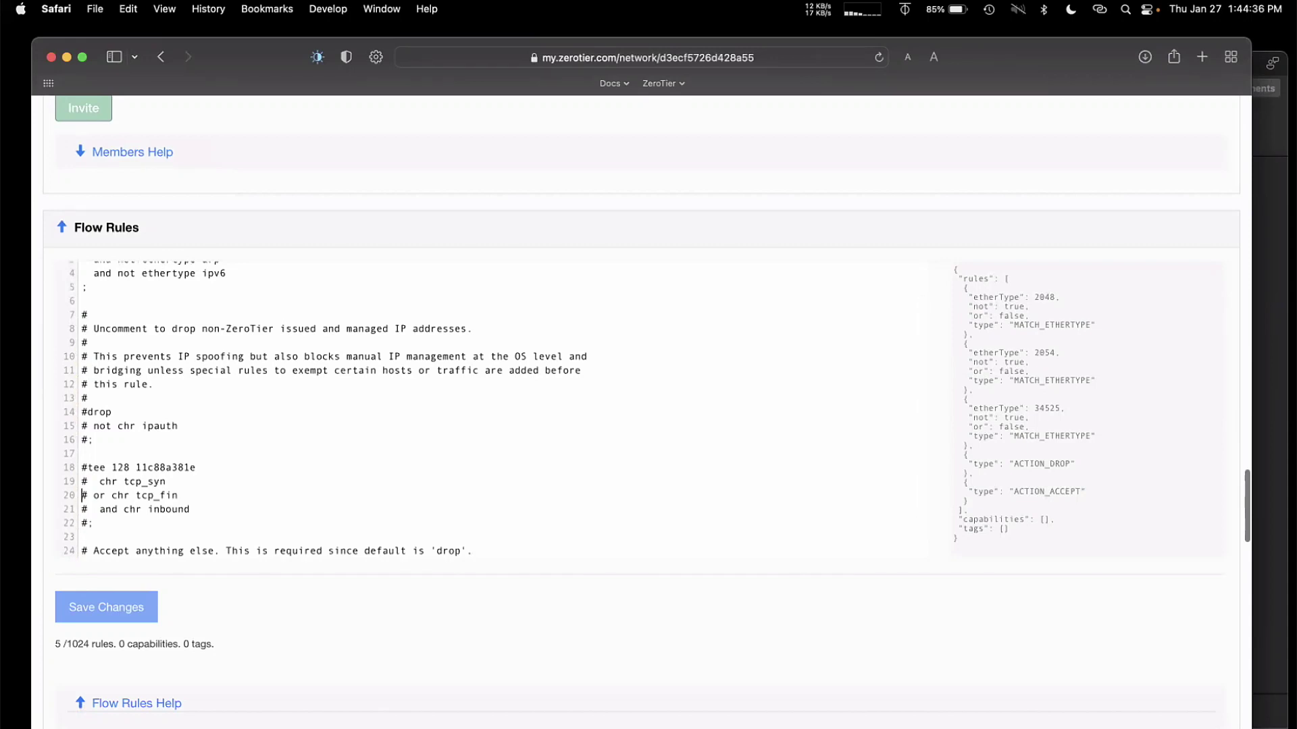
pyautogui.press('Up')
pyautogui.press('Up')
pyautogui.press('Delete')
pyautogui.press('Down')
pyautogui.press('Delete')
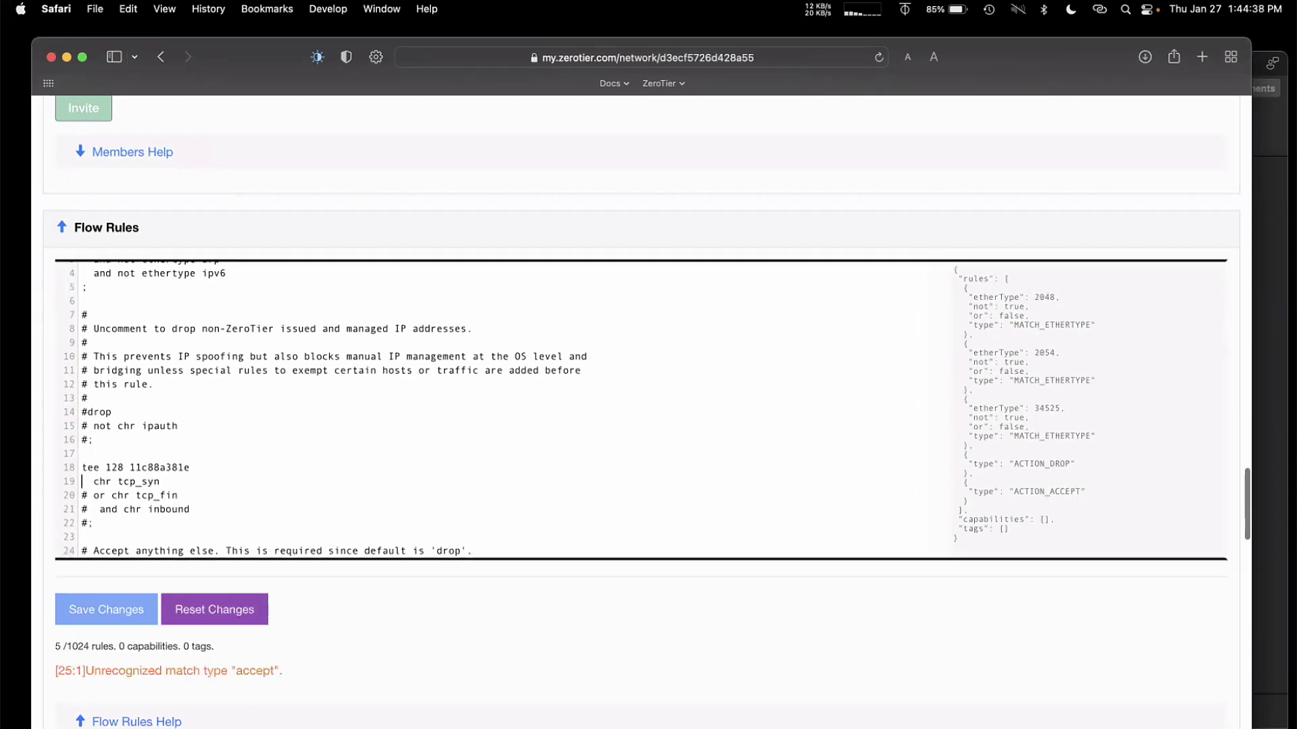
pyautogui.press('BackSpace')
pyautogui.press('Down')
pyautogui.press('BackSpace')
pyautogui.press('Down')
pyautogui.press('Delete')
# Step: Select the enabled tee rule lines and save the flow rules
pyautogui.press('Down')
pyautogui.hotkey('shift', 'Up')
pyautogui.hotkey('shift', 'Up')
pyautogui.hotkey('shift', 'Up')
pyautogui.hotkey('shift', 'Up')
pyautogui.hotkey('shift', 'Up')
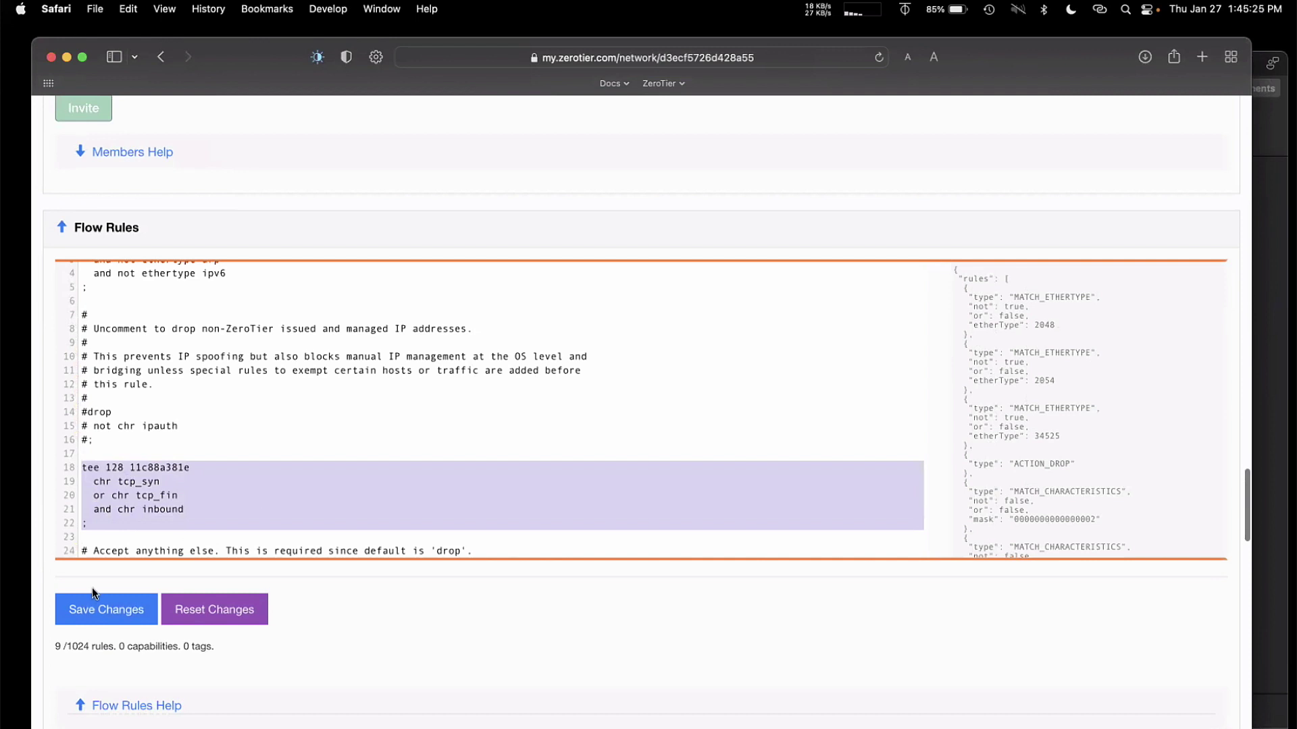
pyautogui.click(98, 609)
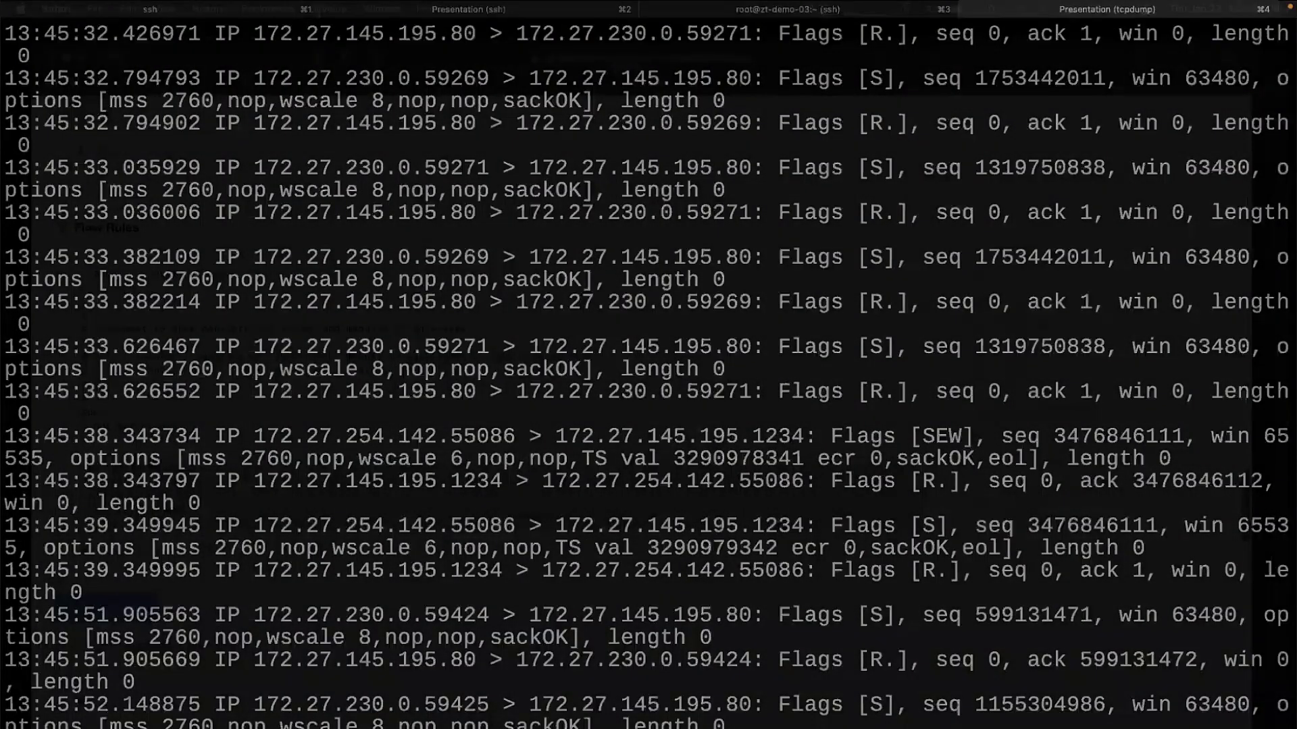
# Step: After watching the teed SYN and RST packets arrive, return to the Flow Rules page
pyautogui.press('super+Tab')
# Step: Delete the chr tcp_syn and or chr tcp_fin lines from the tee rule and save
pyautogui.moveTo(81, 482); pyautogui.dragTo(82, 509)
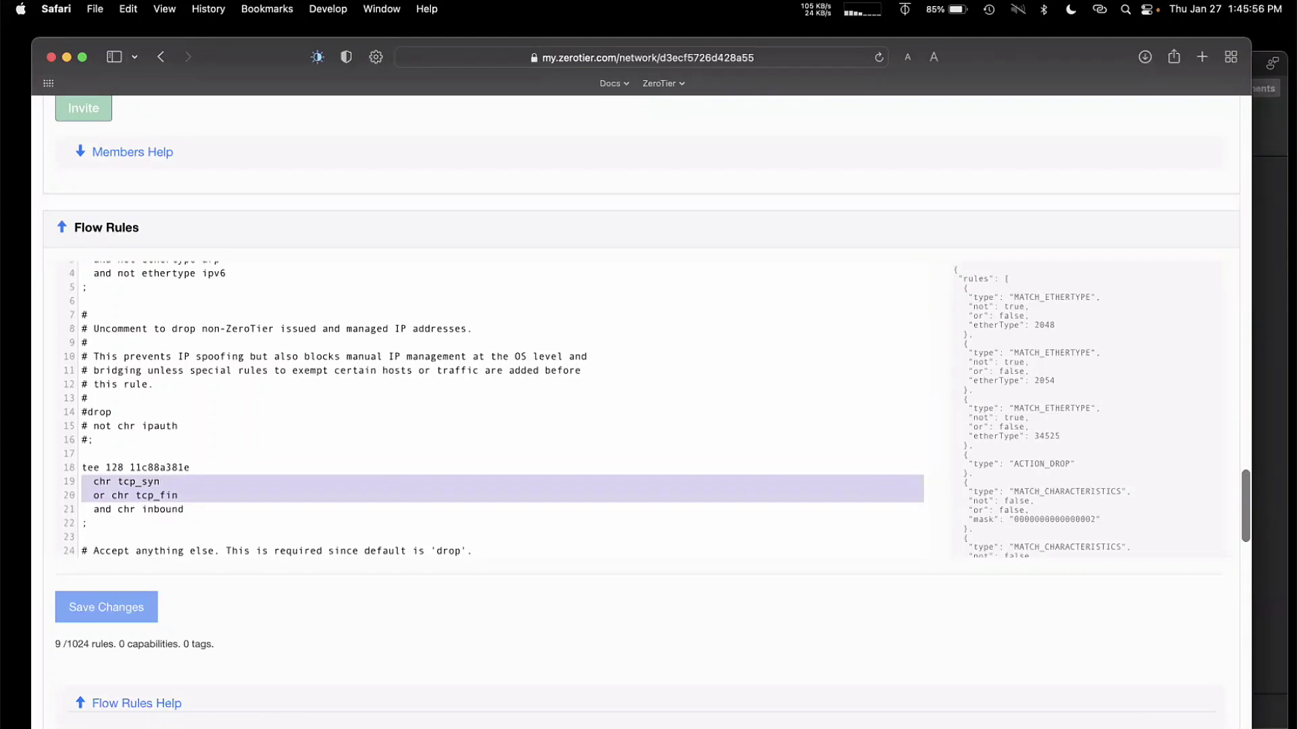
pyautogui.press('BackSpace')
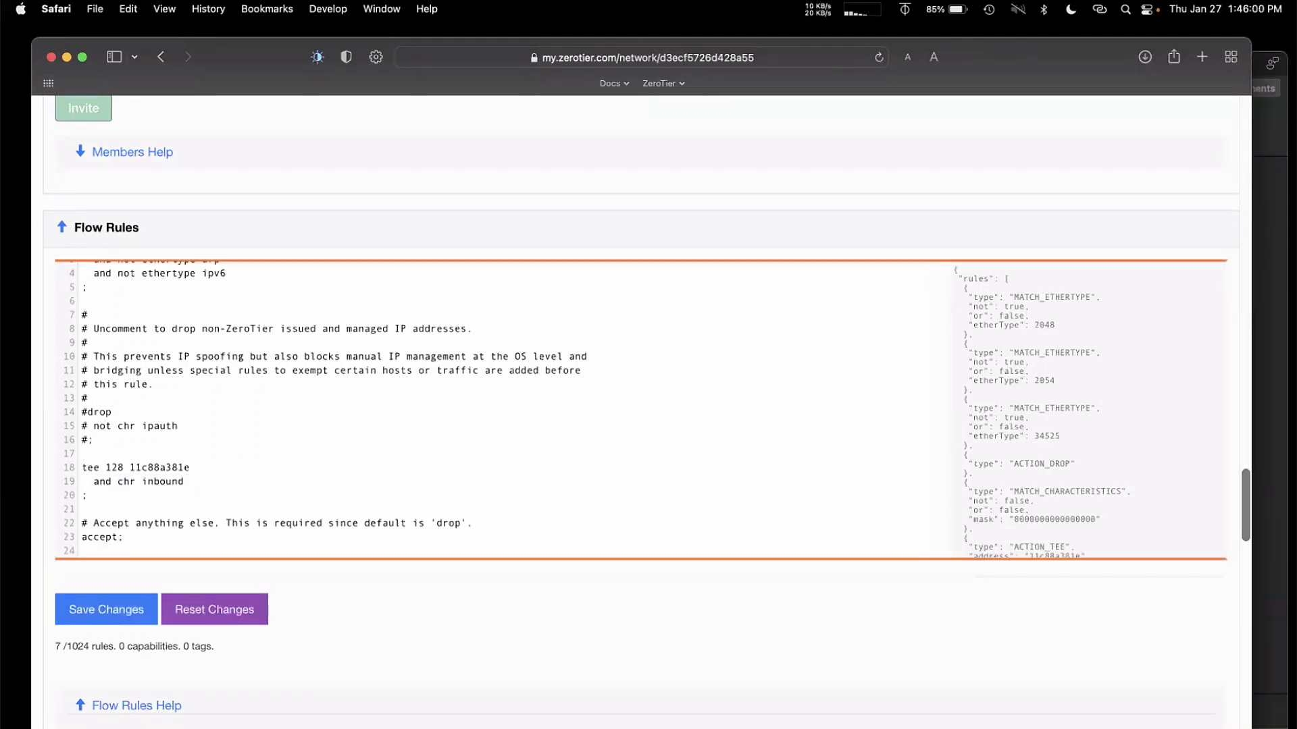
pyautogui.click(127, 611)
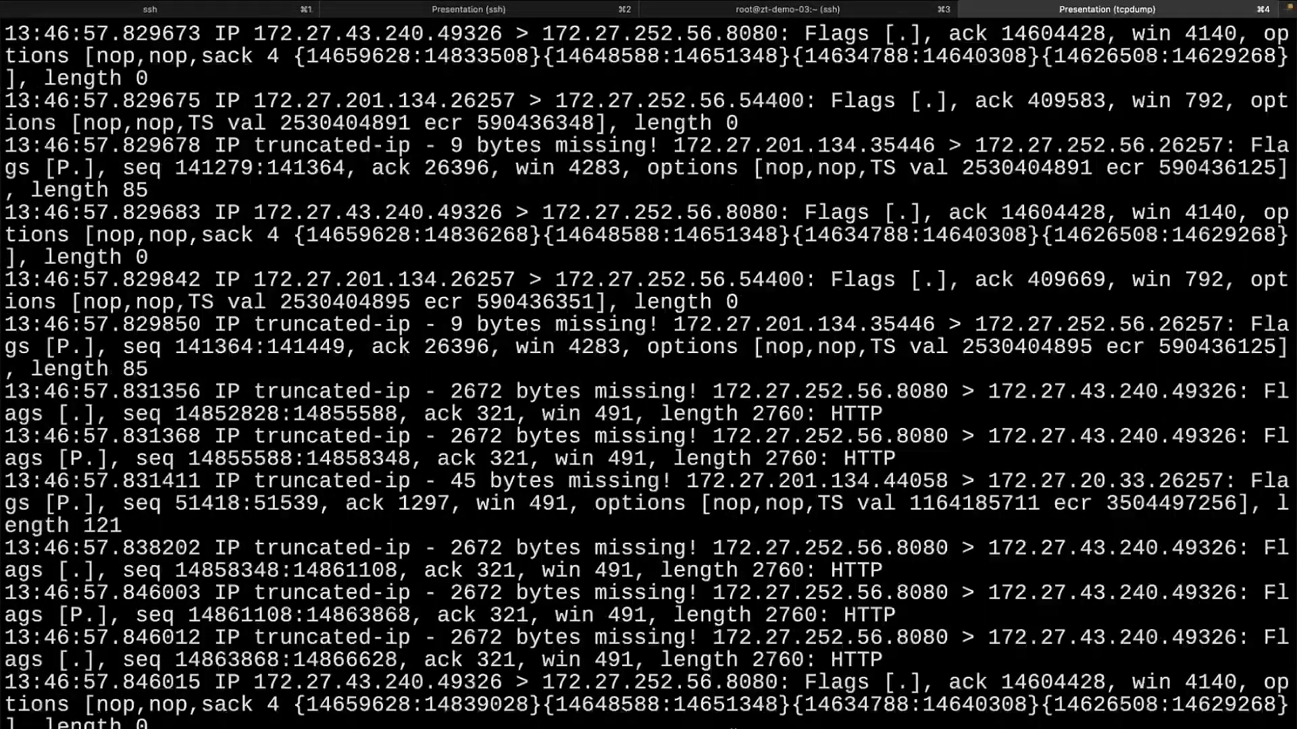
# Step: Stop the tcpdump capture, then prefix the tee rule with # and save, leaving 5/1024 flow rules
pyautogui.hotkey('ctrl', 'c')
pyautogui.press('super+Tab')
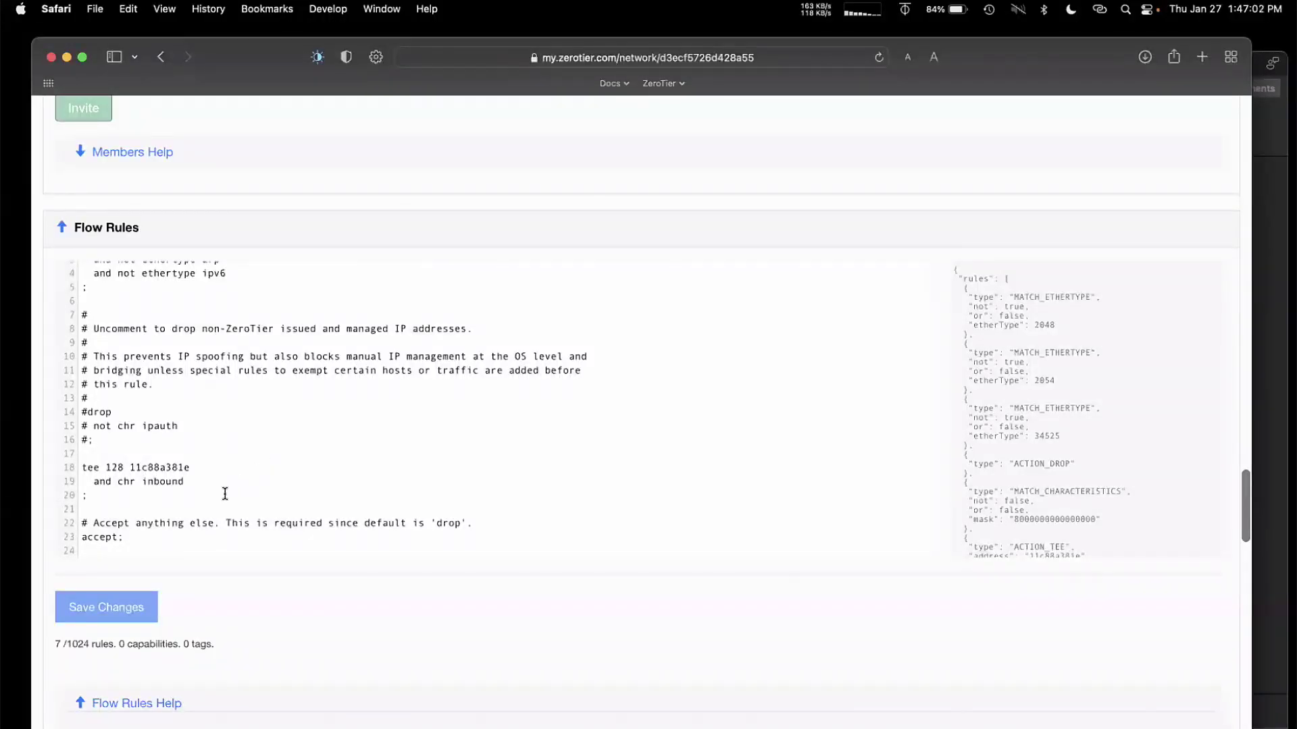
pyautogui.write('#')
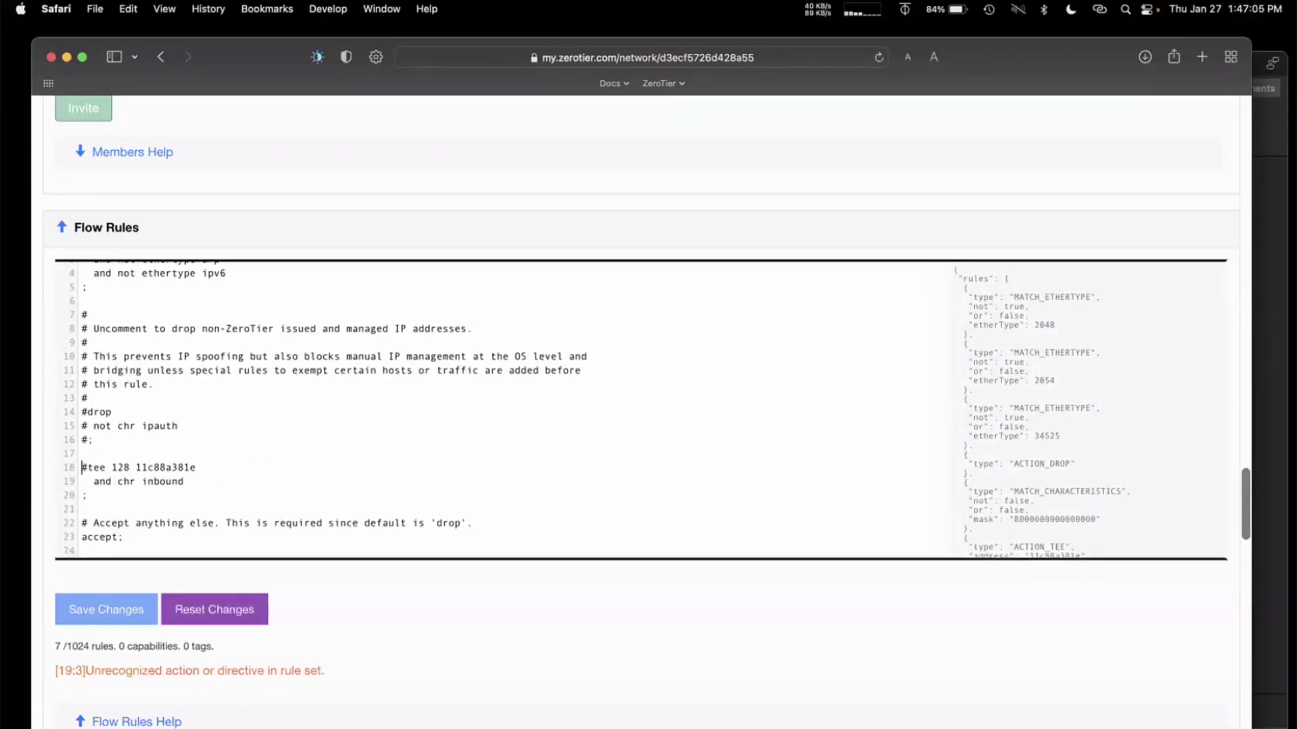
pyautogui.click(74, 620)
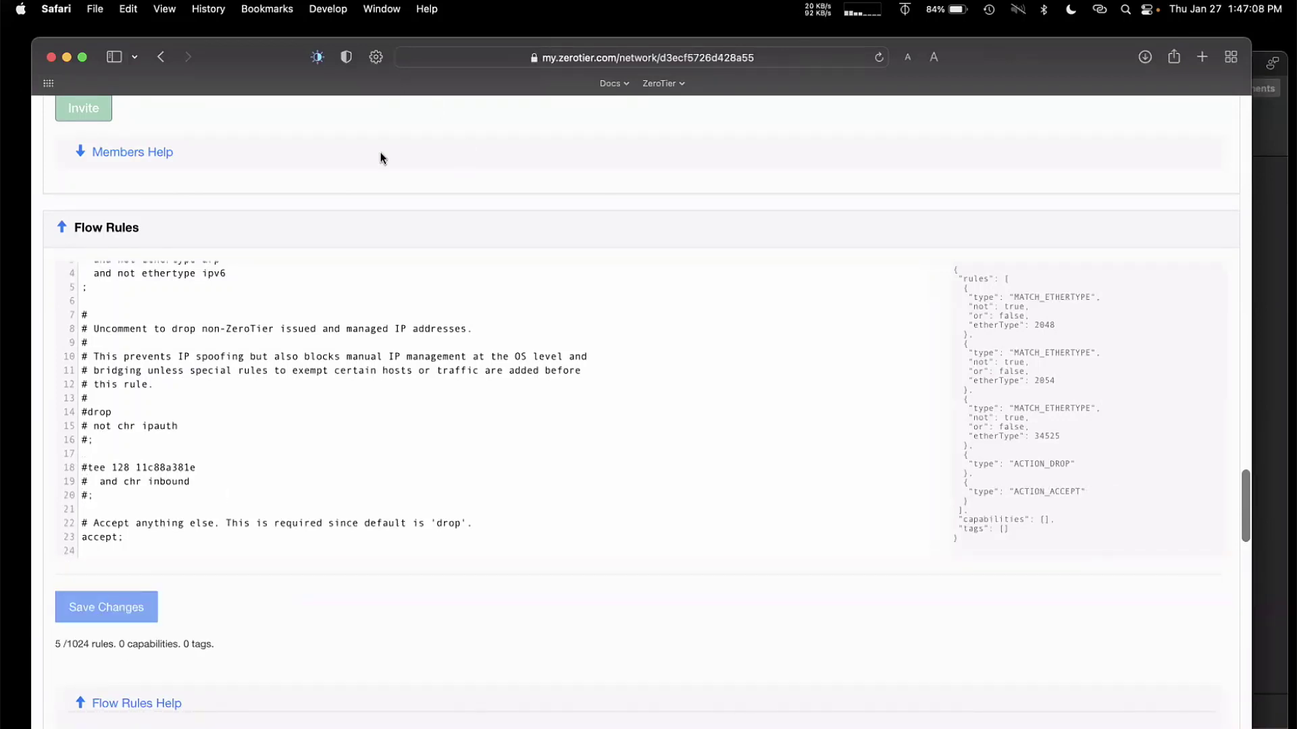